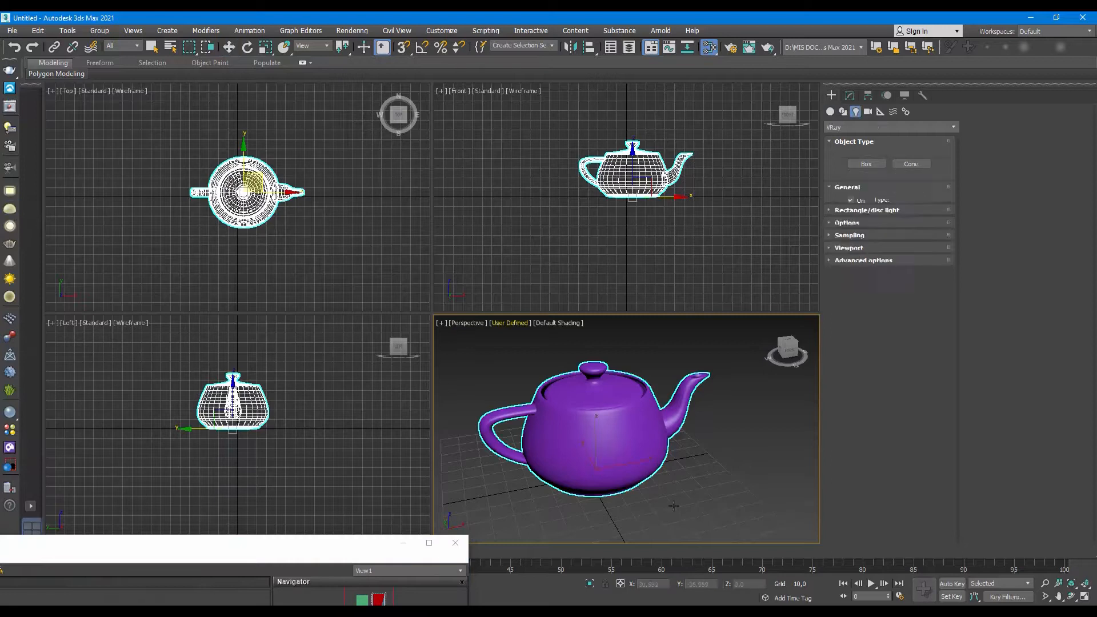
# Step: Place a V-Ray dome light on the ground beside the teapot's spout and show its parameters for modification
pyautogui.click(701, 468)
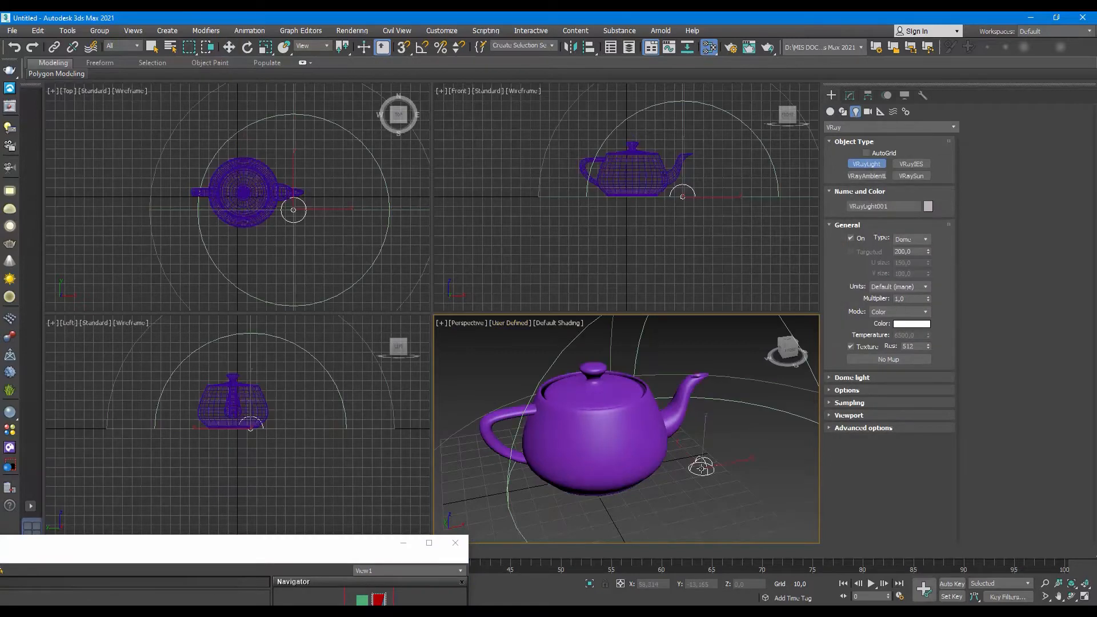
pyautogui.rightClick(701, 468)
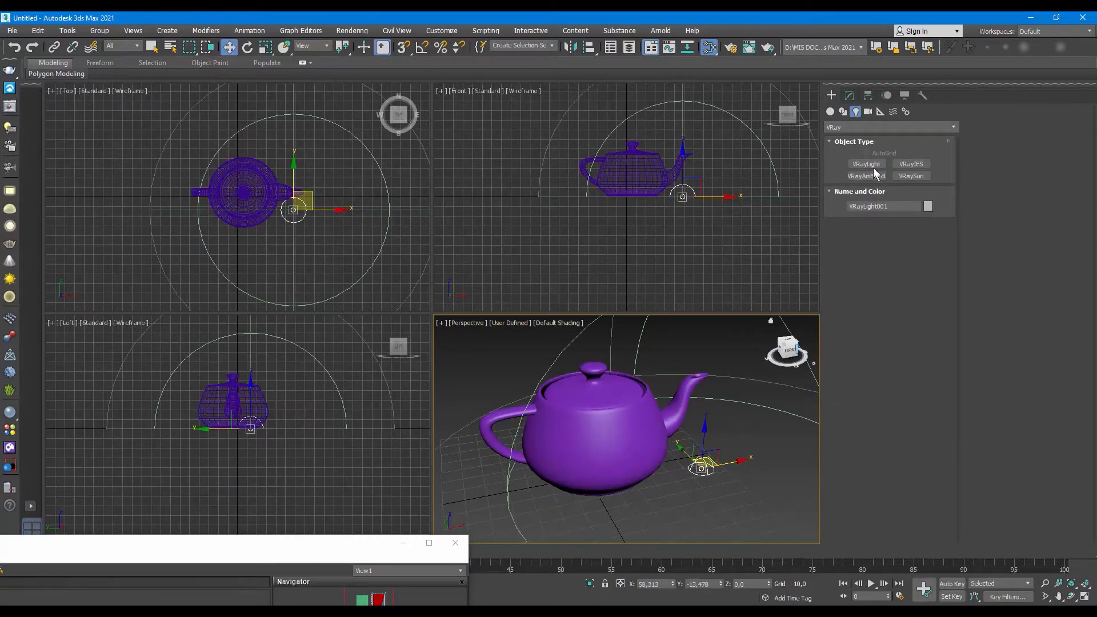
pyautogui.click(850, 96)
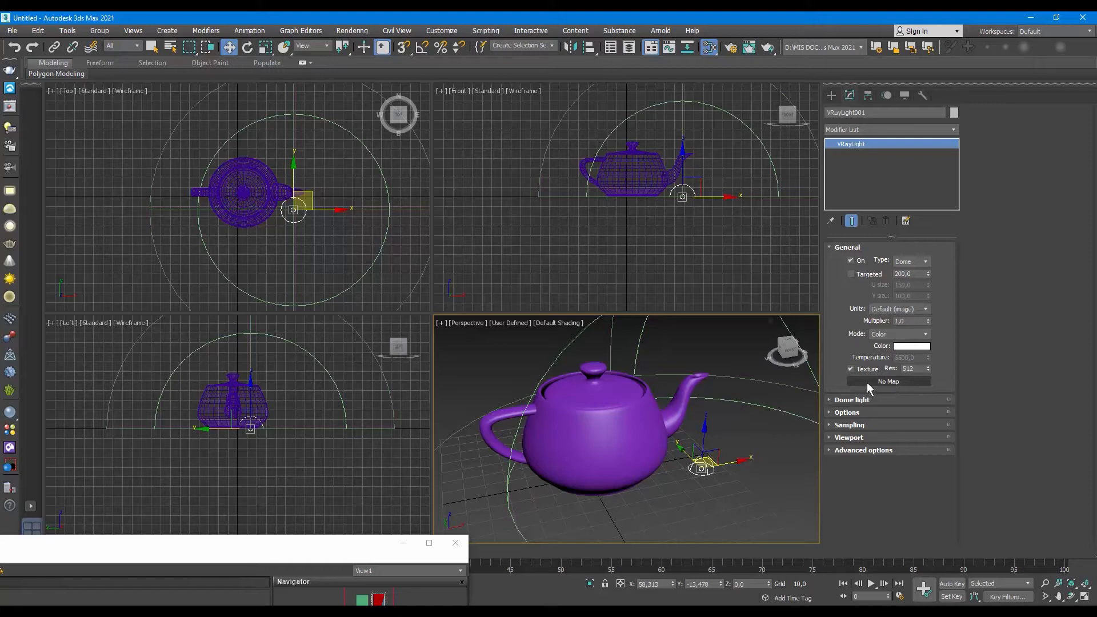
# Step: Assign a VRayBitmap map to the dome light's texture slot
pyautogui.click(886, 381)
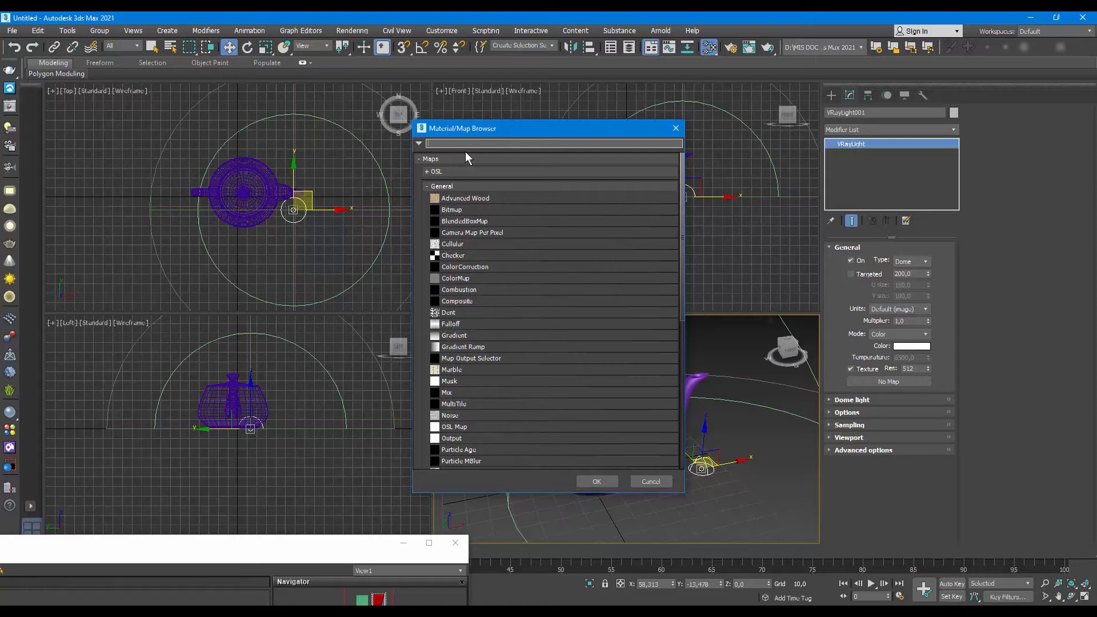
pyautogui.write('V')
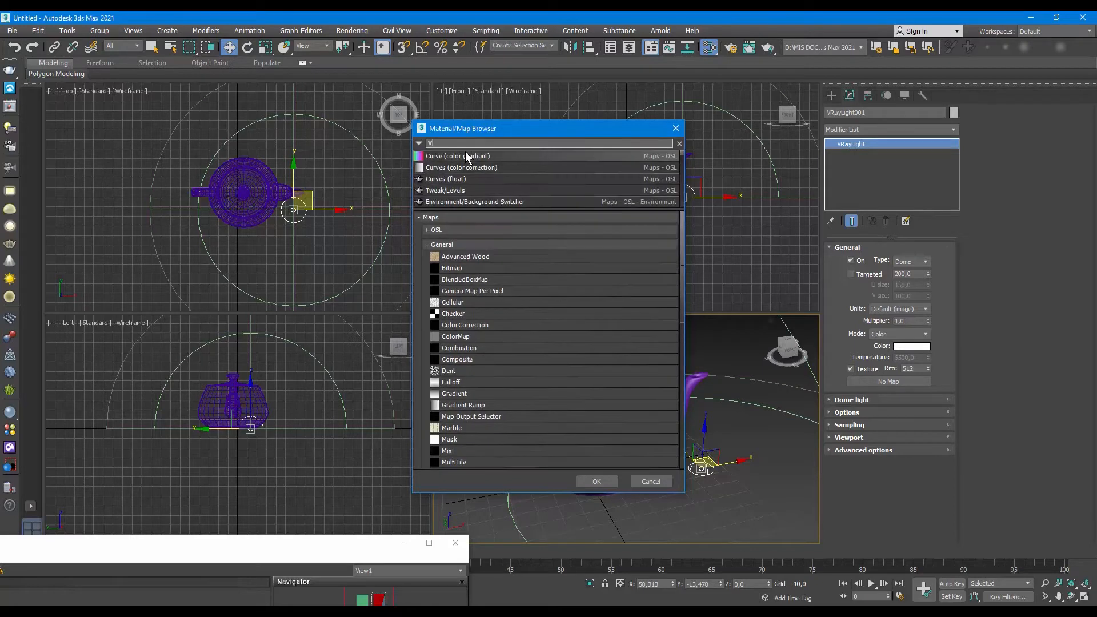
pyautogui.write('RAYB')
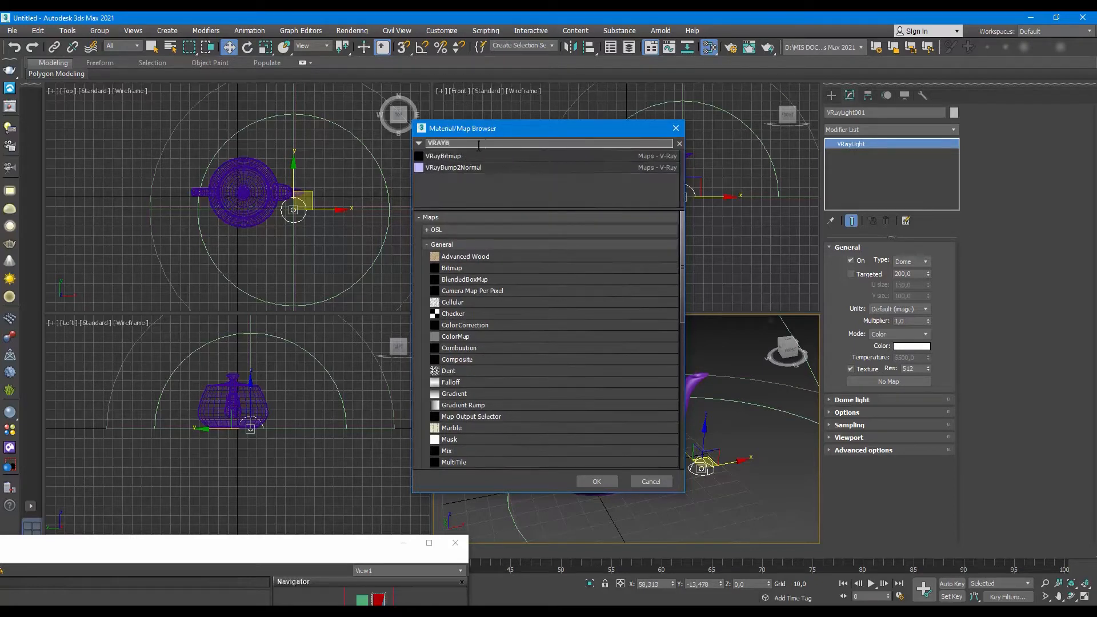
pyautogui.doubleClick(485, 154)
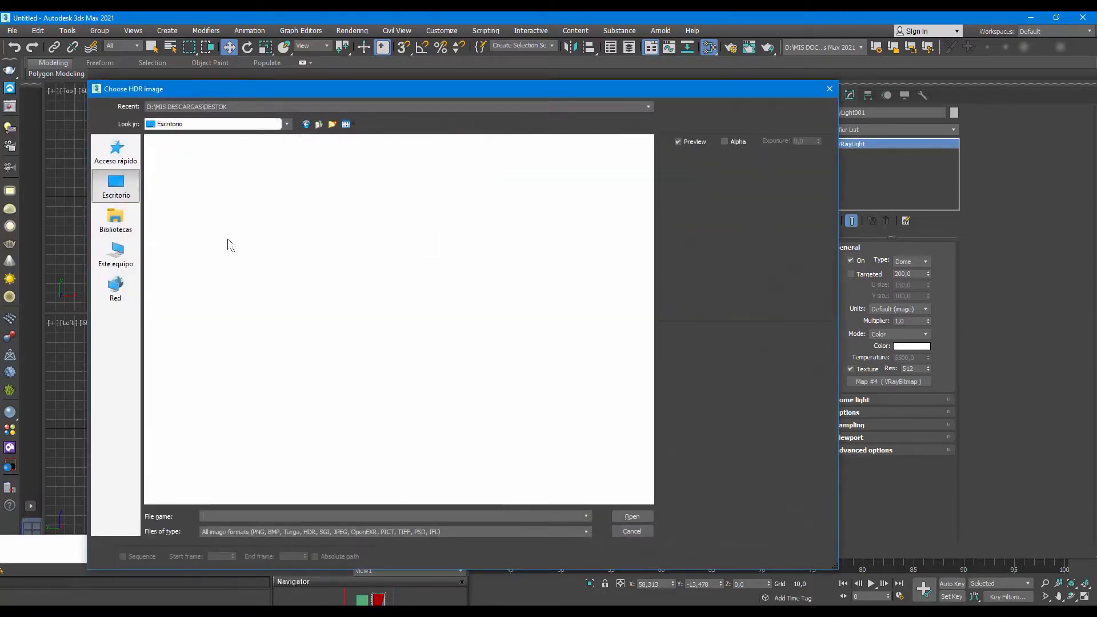
# Step: Load canada_montreal_pierre_kitchen from the B- HDRI folder on drive D as the dome light's HDR image
pyautogui.click(117, 254)
pyautogui.doubleClick(342, 166)
pyautogui.scroll(-10, 230, 185)
pyautogui.scroll(8, 229, 185)
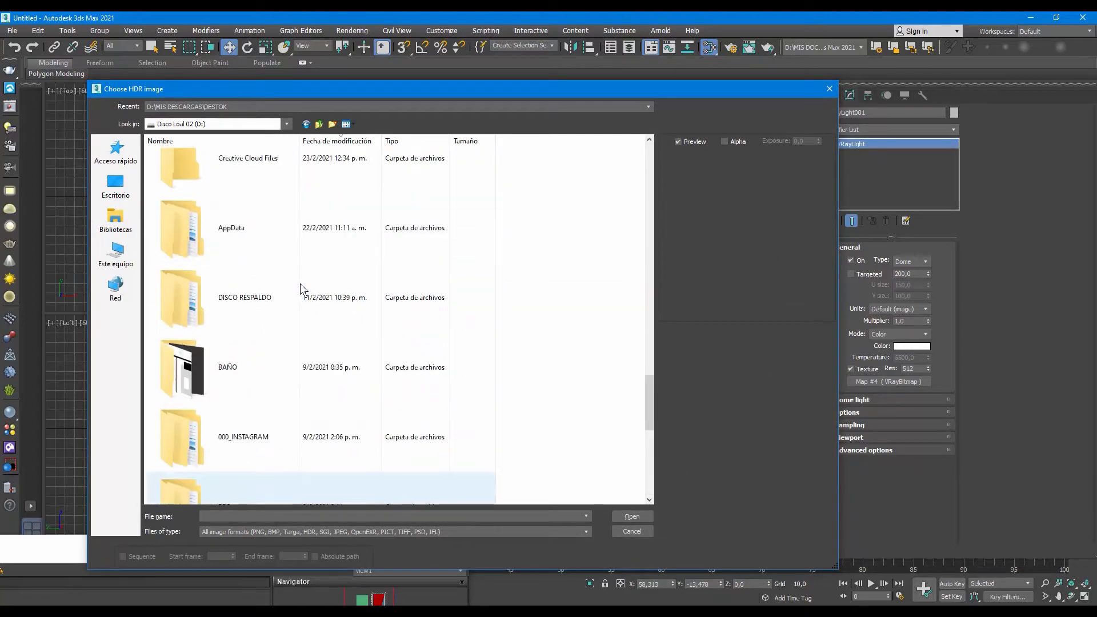
pyautogui.scroll(-10, 300, 283)
pyautogui.scroll(5, 301, 283)
pyautogui.doubleClick(230, 409)
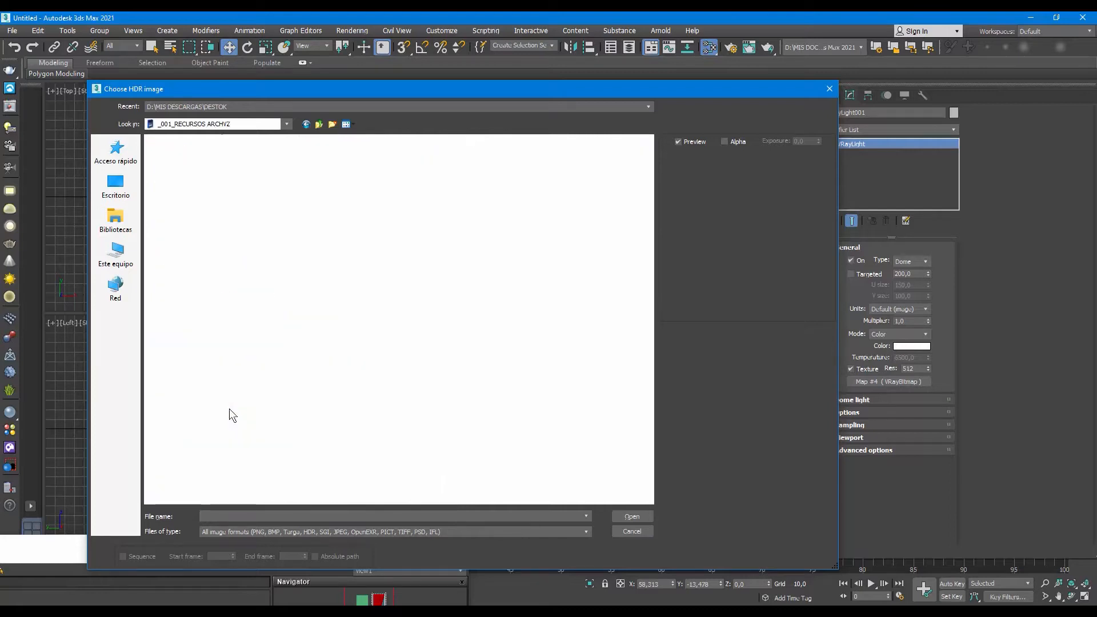
pyautogui.doubleClick(197, 164)
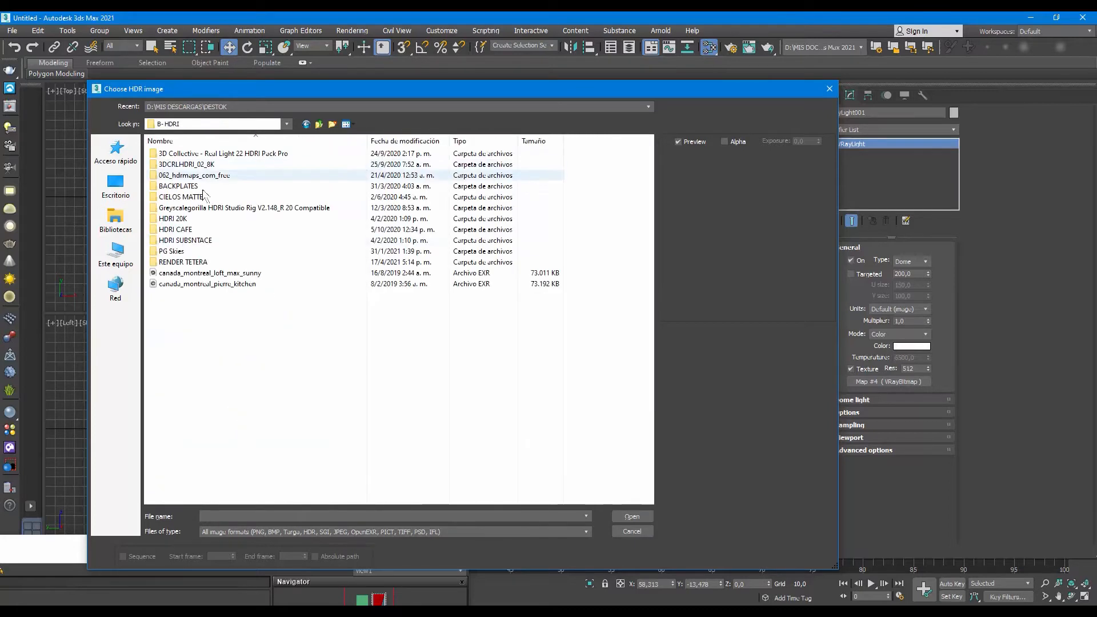
pyautogui.click(189, 273)
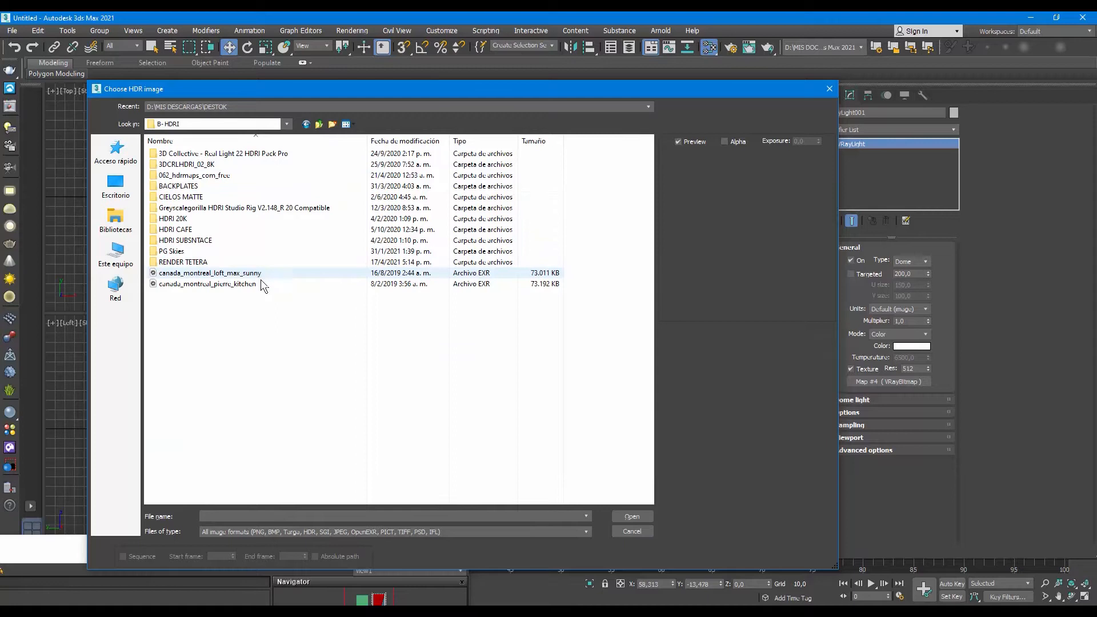
pyautogui.click(264, 284)
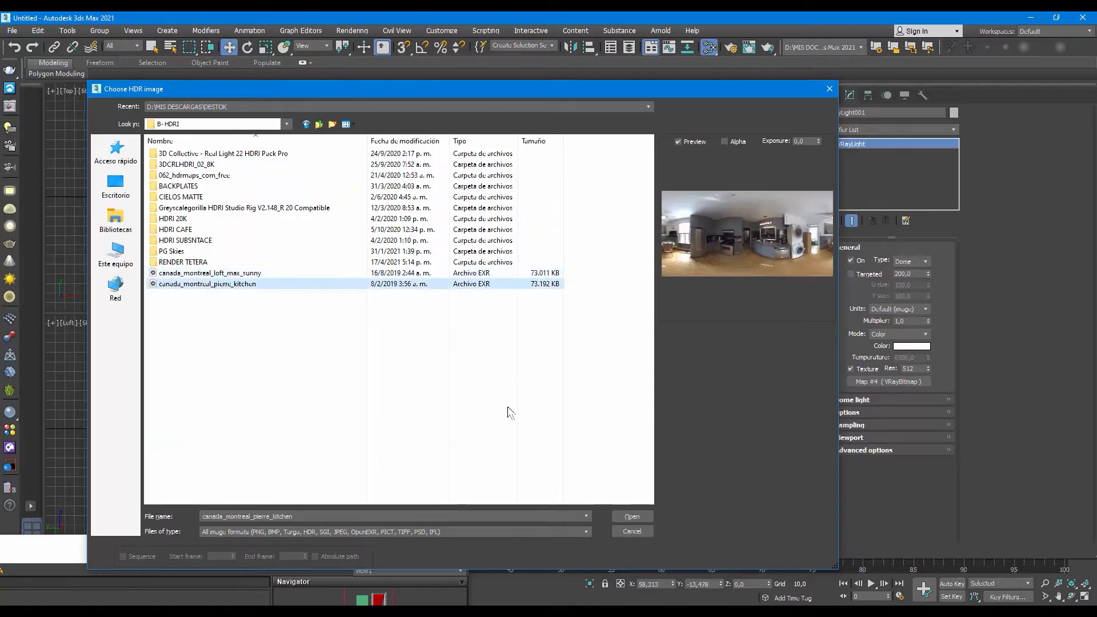
pyautogui.click(631, 516)
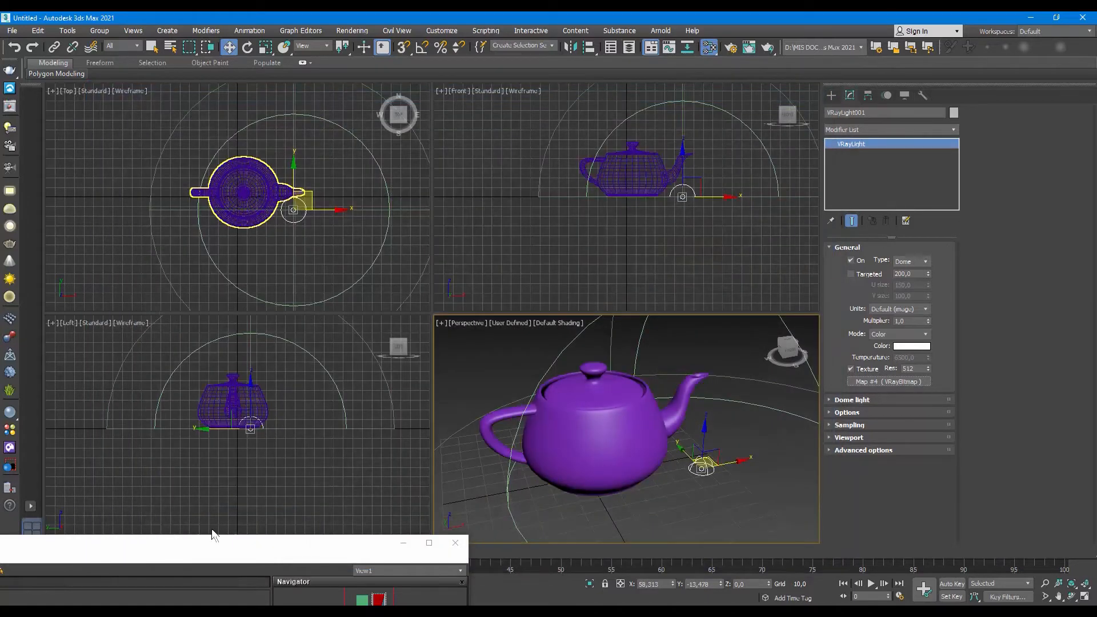
# Step: Bring up the Slate Material Editor and assign the checker-mapped VRayMtl, Material #45, to the teapot
pyautogui.doubleClick(196, 548)
pyautogui.moveTo(379, 240); pyautogui.dragTo(370, 199)
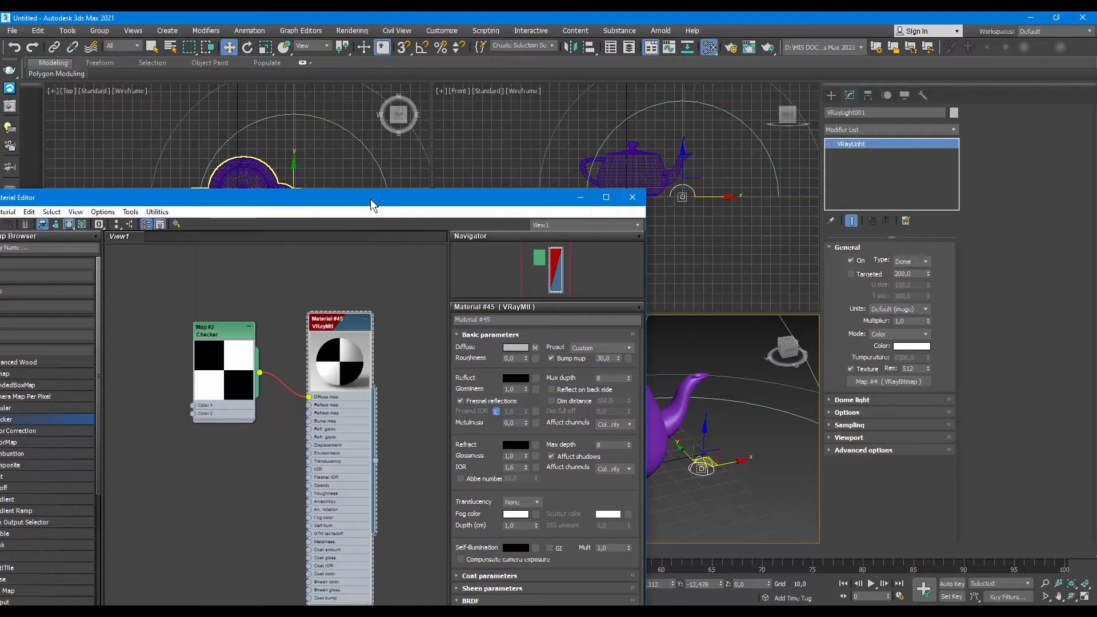
pyautogui.moveTo(370, 203); pyautogui.dragTo(370, 326)
pyautogui.moveTo(396, 440); pyautogui.dragTo(411, 475)
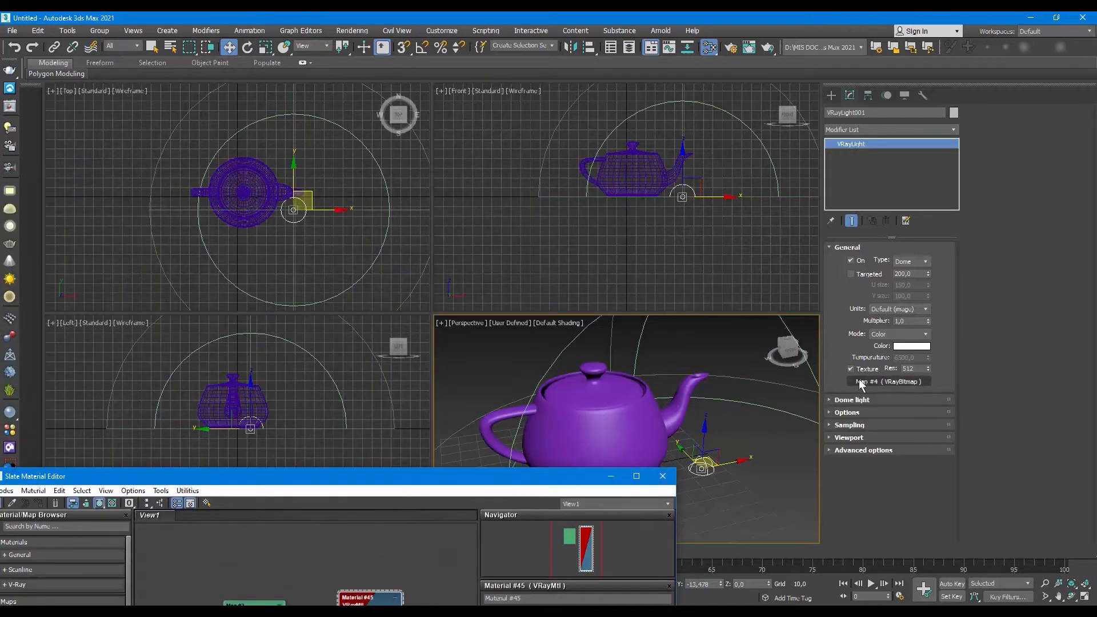
pyautogui.moveTo(453, 477); pyautogui.dragTo(321, 261)
pyautogui.click(539, 348)
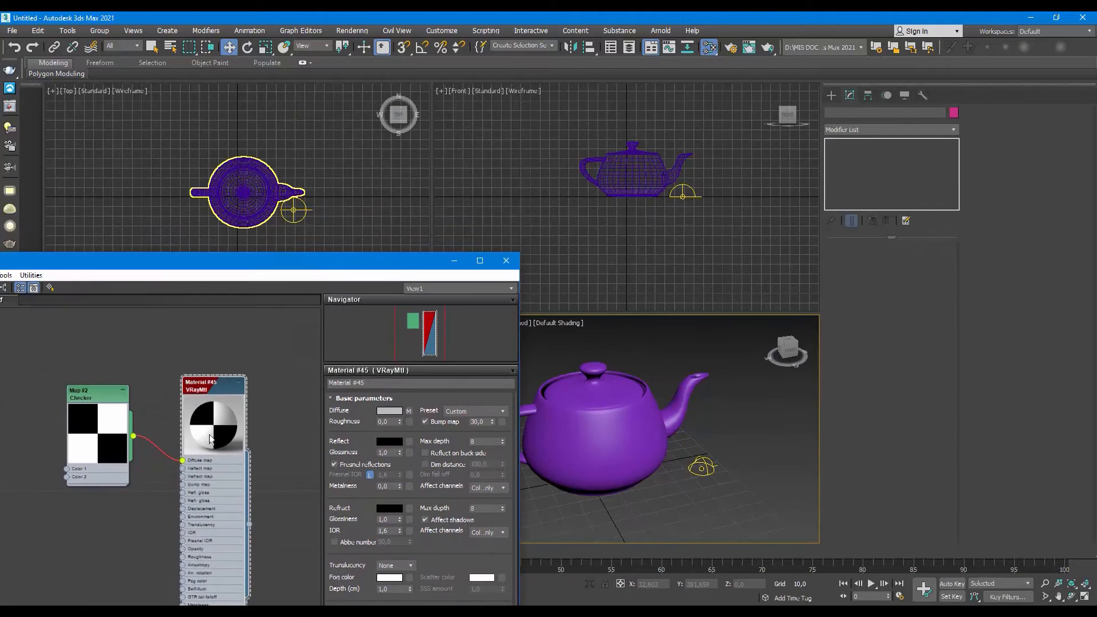
pyautogui.moveTo(182, 462)
pyautogui.mouseDown()
pyautogui.moveTo(160, 450)
pyautogui.moveTo(184, 461)
pyautogui.mouseUp()
pyautogui.moveTo(215, 263); pyautogui.dragTo(988, 325)
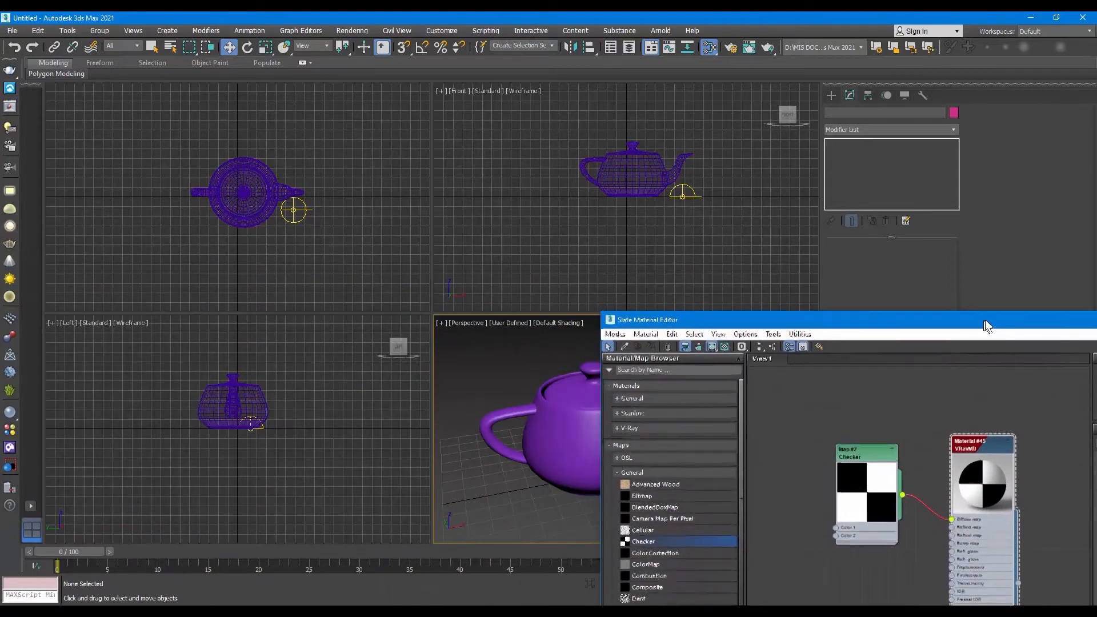
pyautogui.click(568, 409)
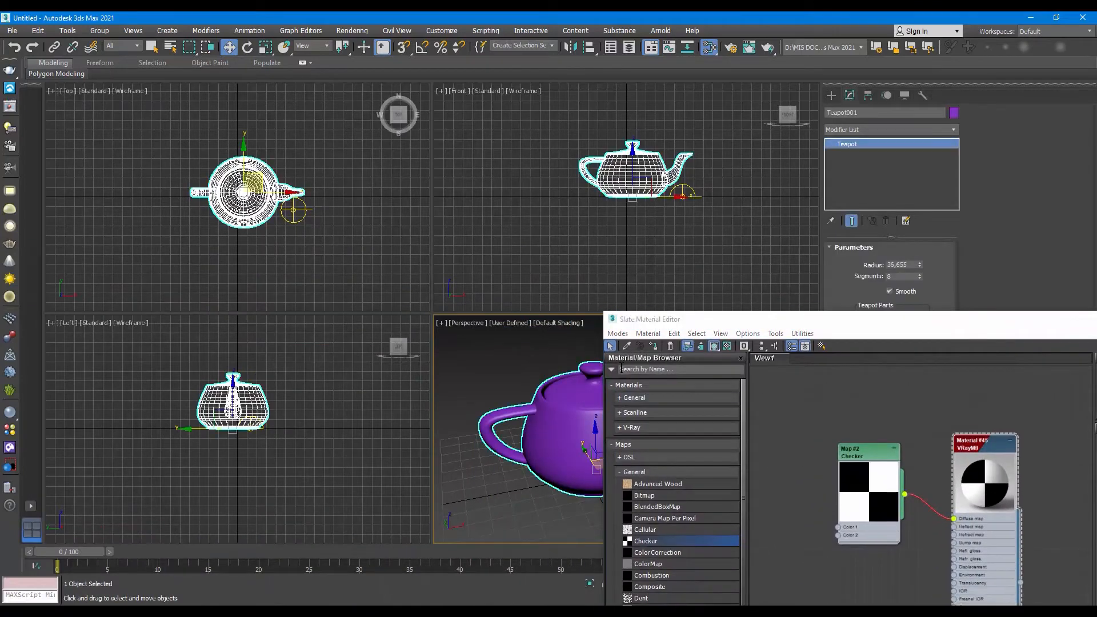
pyautogui.click(653, 346)
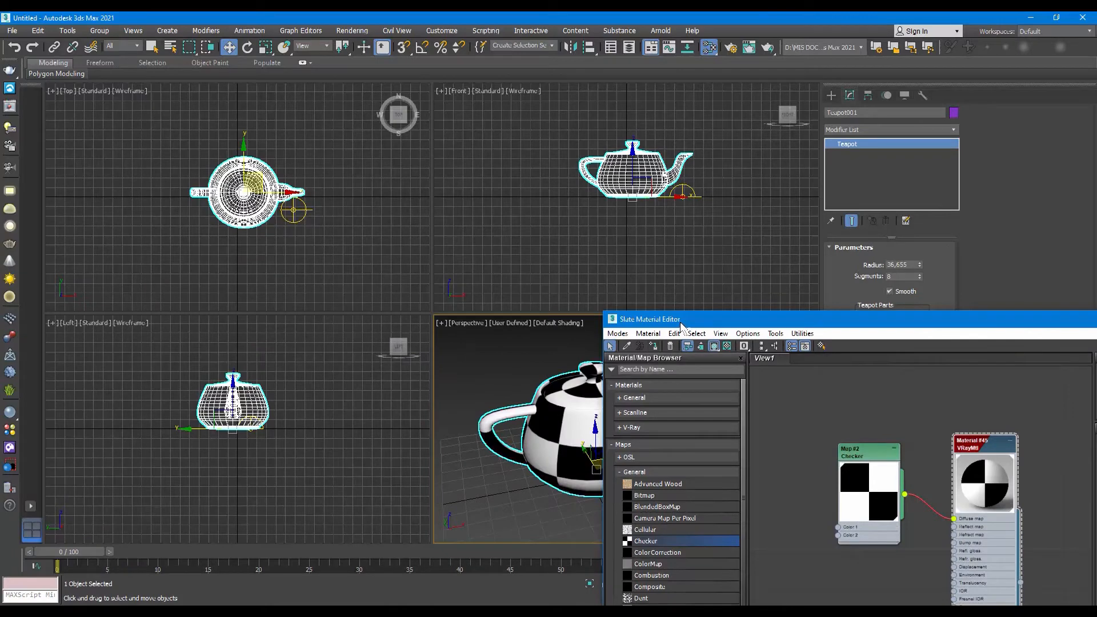
# Step: Move the material editor out of the way, reframe the teapot in the perspective view and render it with V-Ray
pyautogui.moveTo(686, 320); pyautogui.dragTo(602, 267)
pyautogui.moveTo(333, 181); pyautogui.dragTo(264, 161)
pyautogui.moveTo(523, 162); pyautogui.dragTo(505, 598)
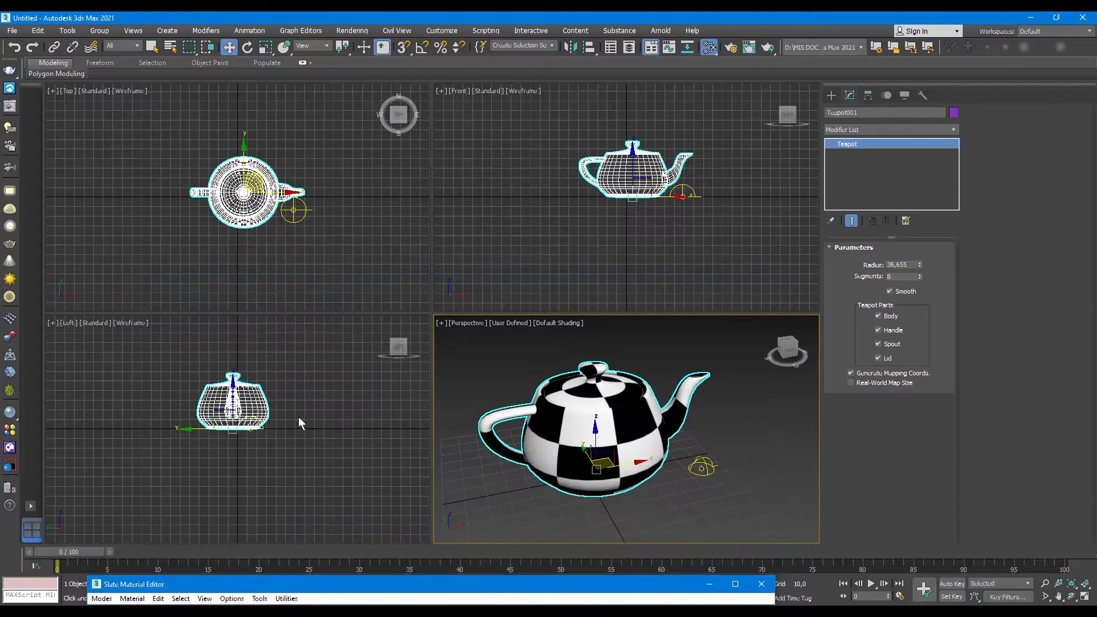
pyautogui.moveTo(512, 408); pyautogui.dragTo(531, 411, button='middle')
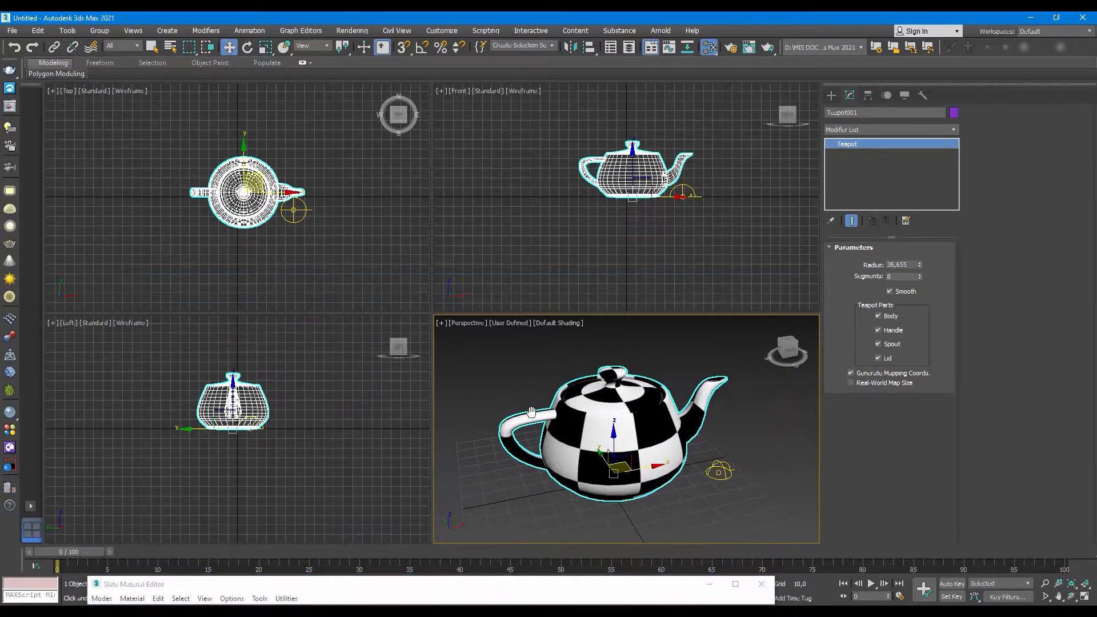
pyautogui.click(10, 70)
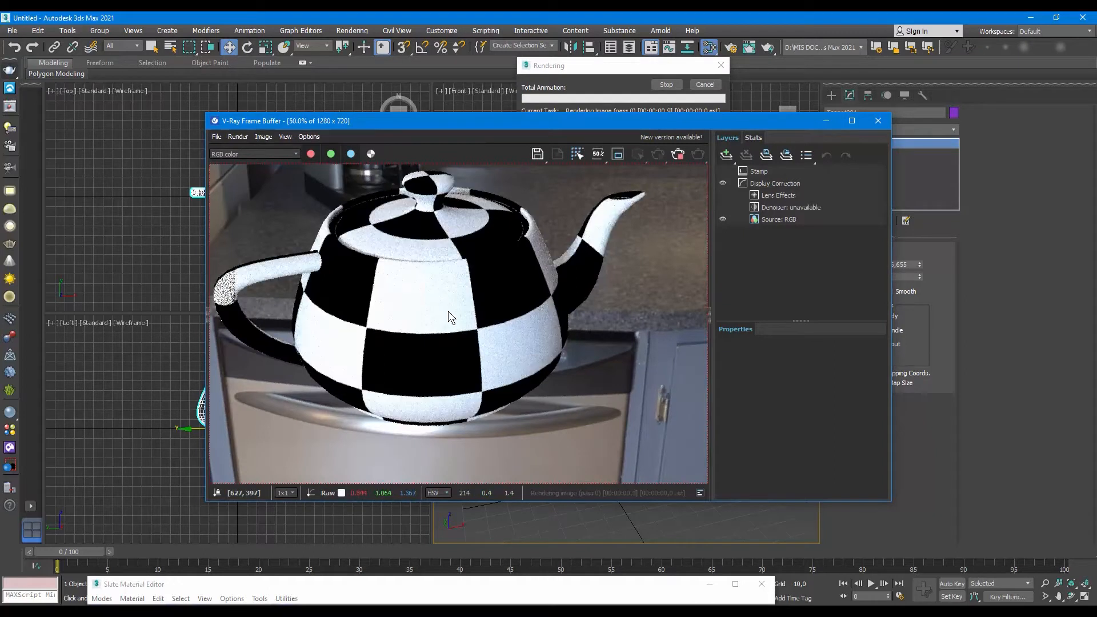
# Step: Inspect the teapot and its kitchen background in the V-Ray Frame Buffer, and stop the render
pyautogui.scroll(-2, 448, 311)
pyautogui.scroll(1, 419, 309)
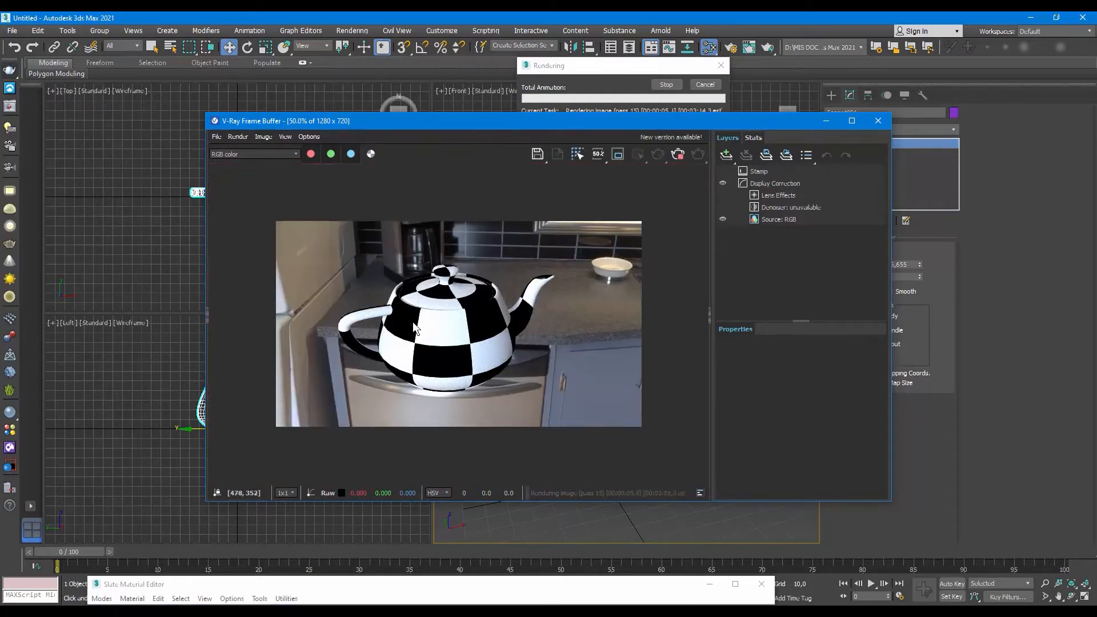
pyautogui.scroll(1, 413, 323)
pyautogui.scroll(-1, 414, 322)
pyautogui.scroll(1, 414, 322)
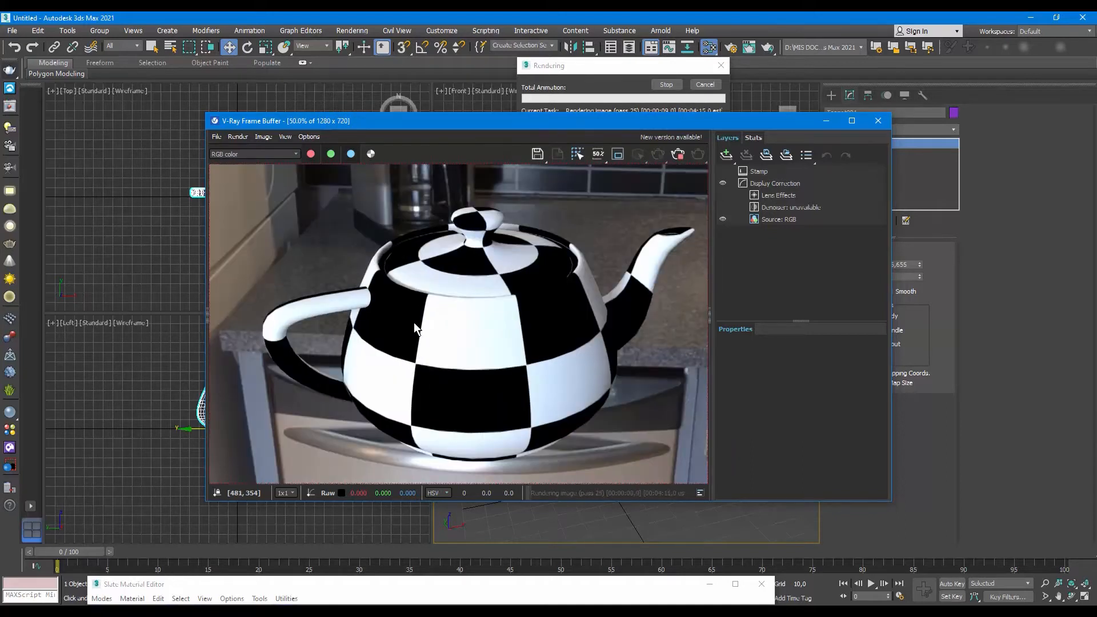
pyautogui.scroll(-1, 414, 326)
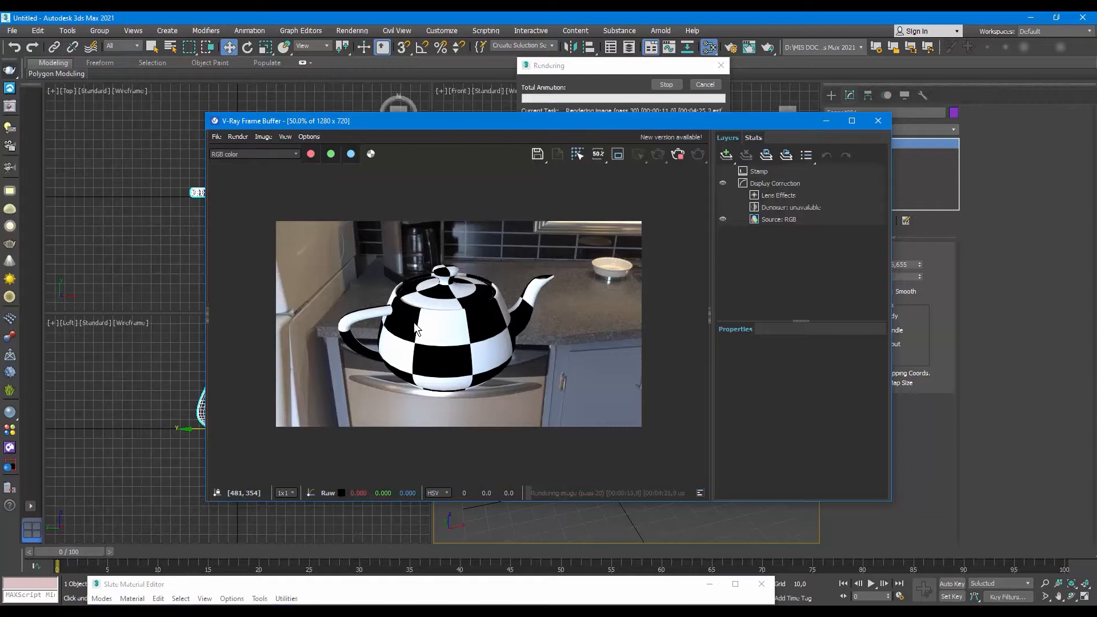
pyautogui.click(678, 154)
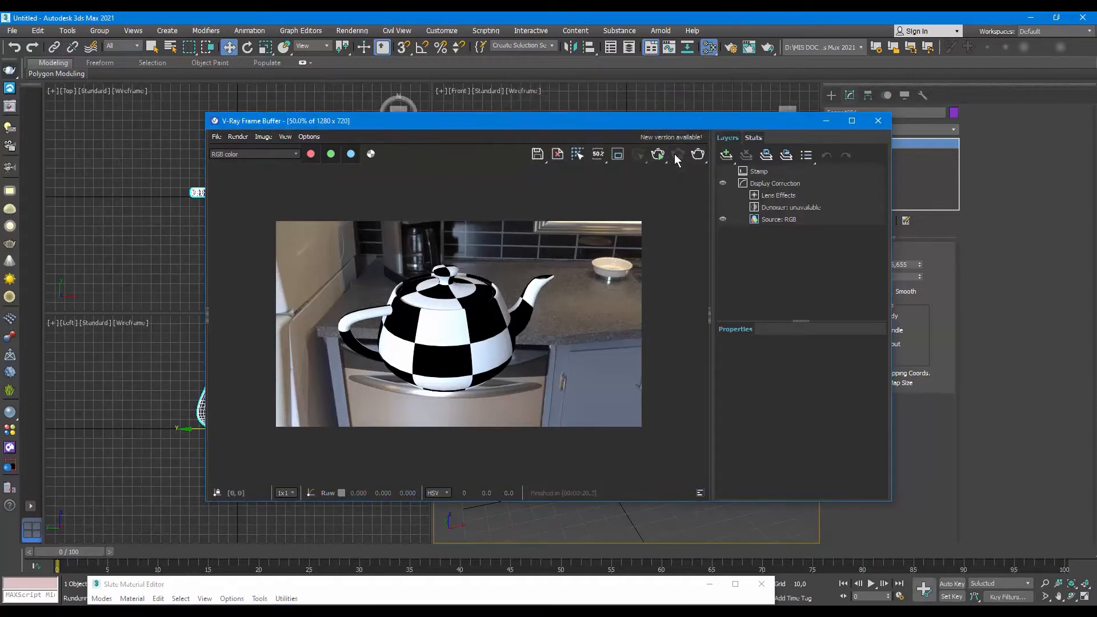
# Step: Add an Exposure correction layer to the render and lower its Highlight Burn to about 0.345
pyautogui.moveTo(689, 123); pyautogui.dragTo(550, 95)
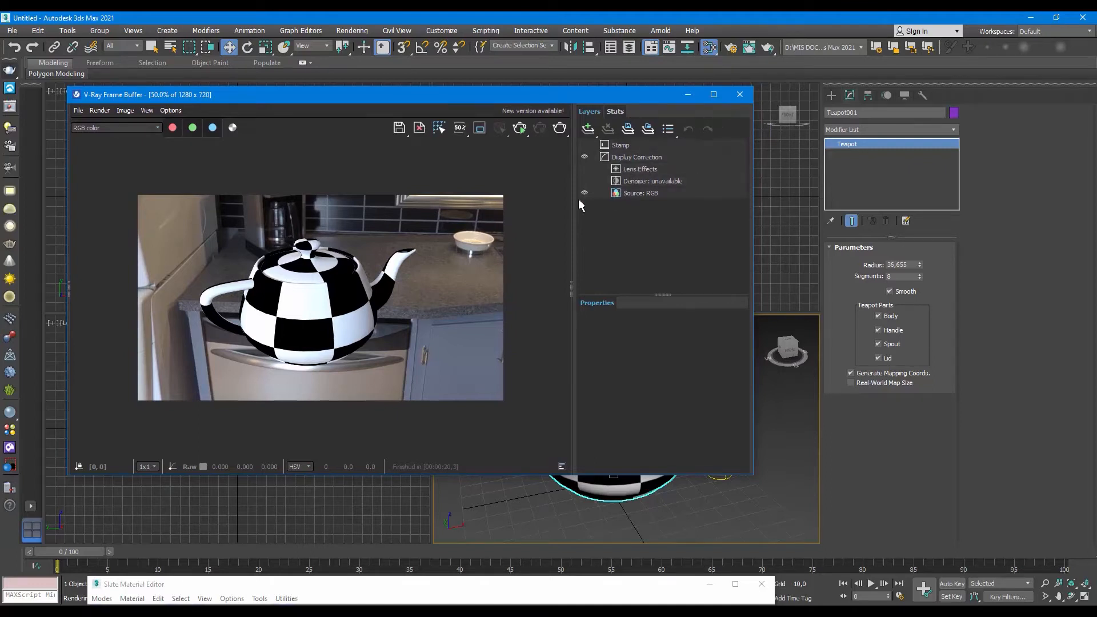
pyautogui.moveTo(276, 96); pyautogui.dragTo(304, 91)
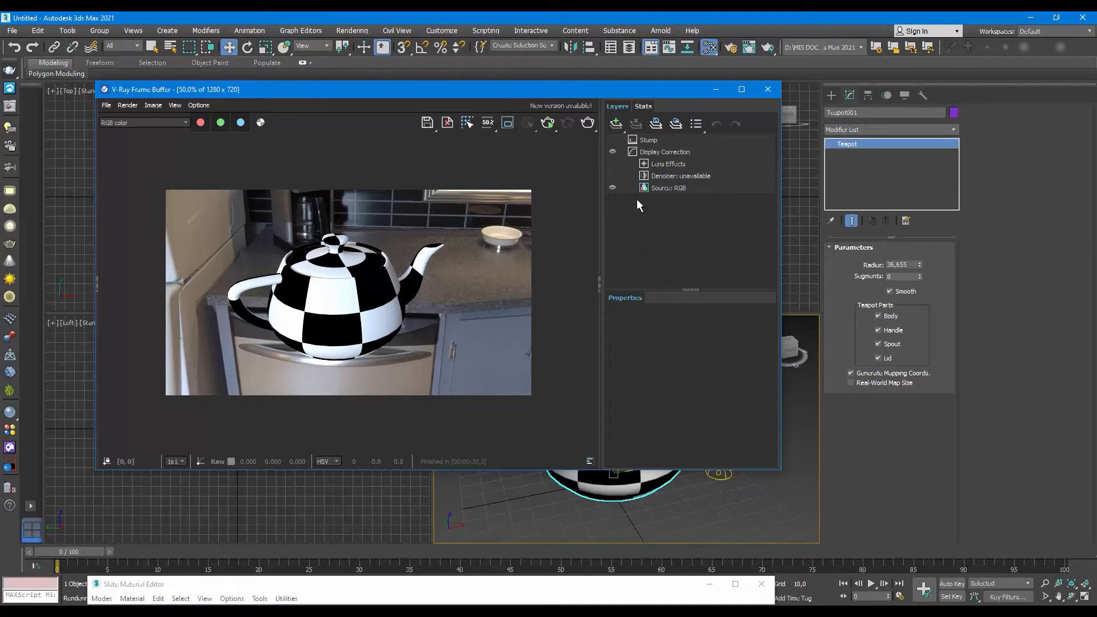
pyautogui.click(615, 124)
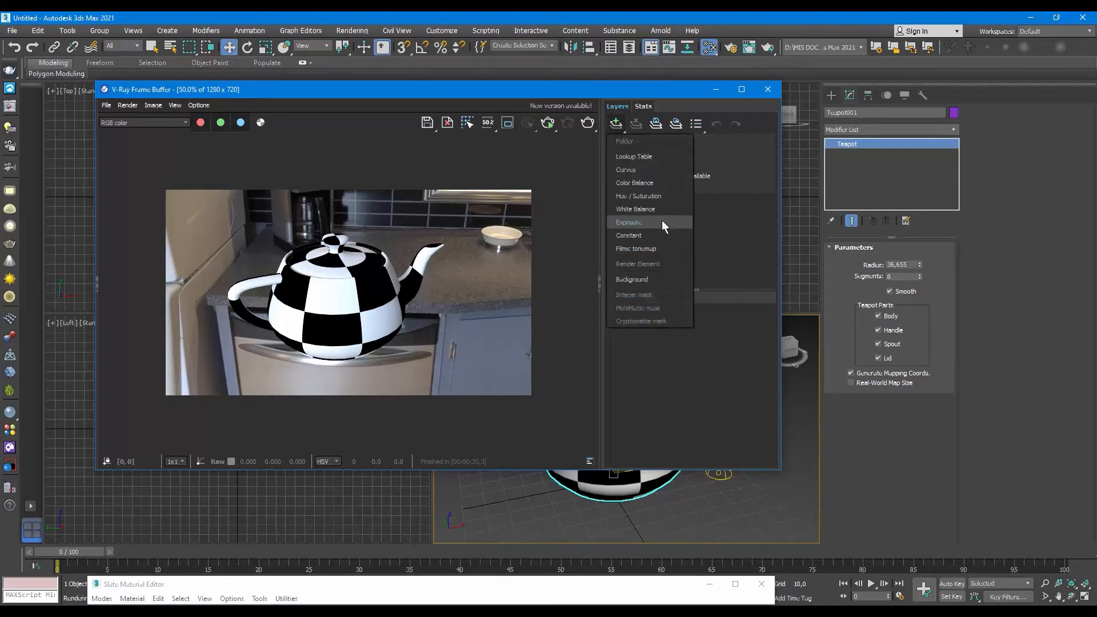
pyautogui.click(659, 222)
pyautogui.moveTo(704, 370); pyautogui.dragTo(644, 370)
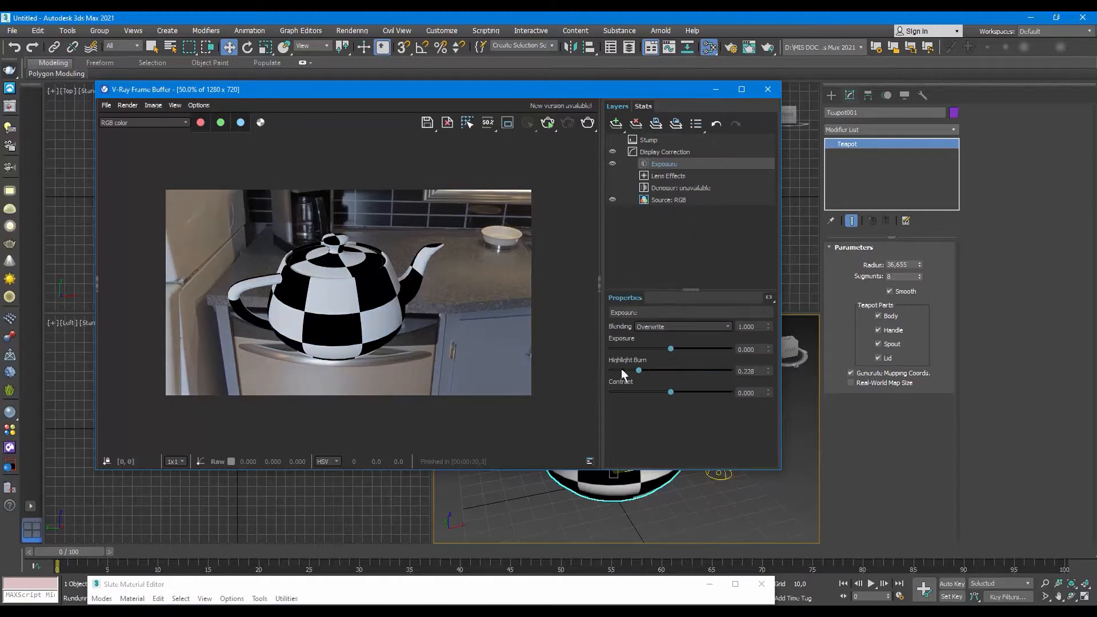
pyautogui.moveTo(650, 369)
pyautogui.mouseDown()
pyautogui.moveTo(728, 369)
pyautogui.moveTo(632, 369)
pyautogui.mouseUp()
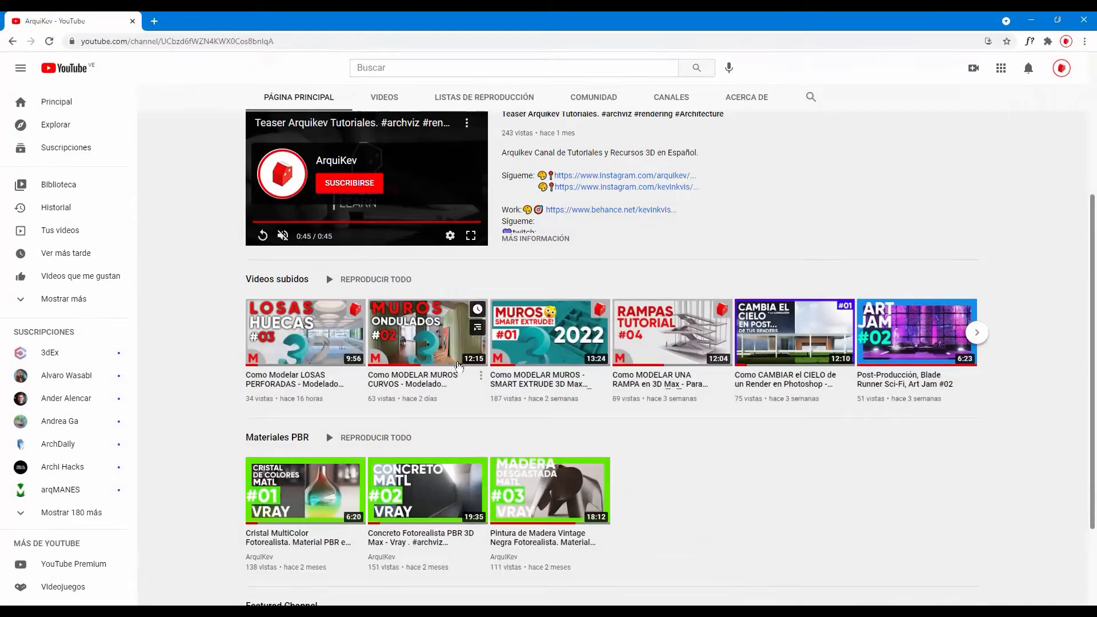
# Step: Switch to the YouTube channel page in the browser and look through its uploaded videos
pyautogui.scroll(2, 459, 365)
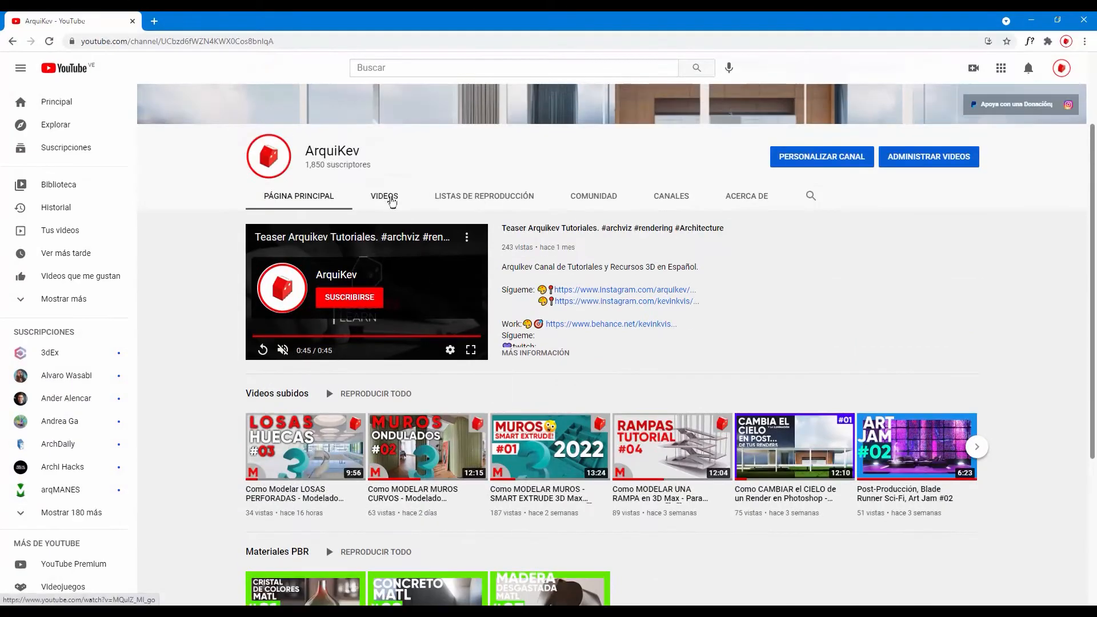
pyautogui.scroll(-1, 557, 345)
pyautogui.click(413, 147)
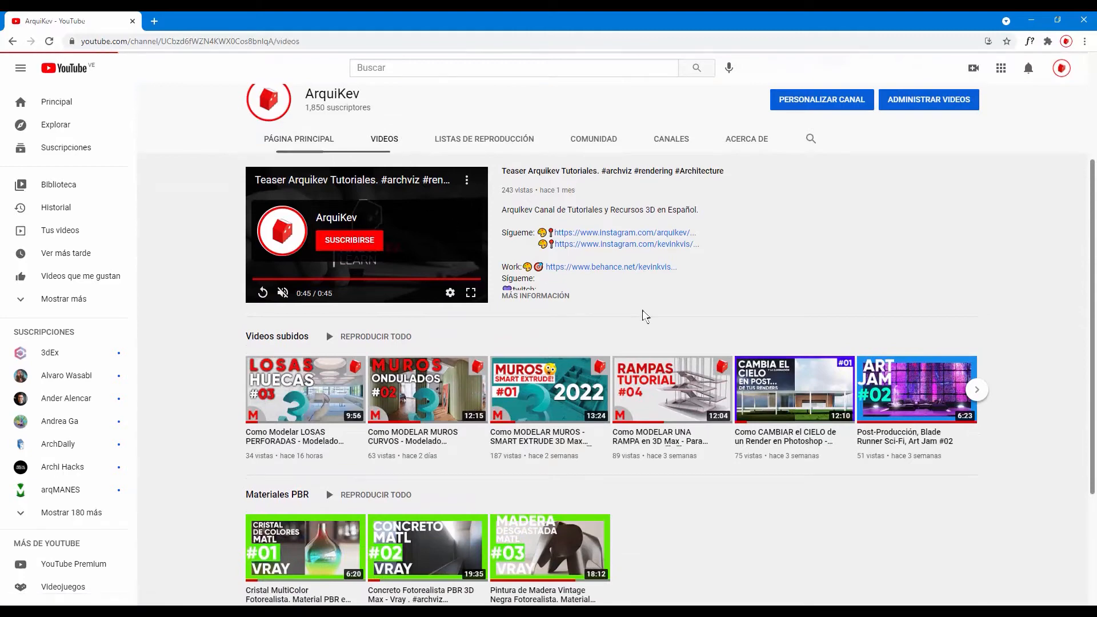
pyautogui.scroll(-3, 645, 315)
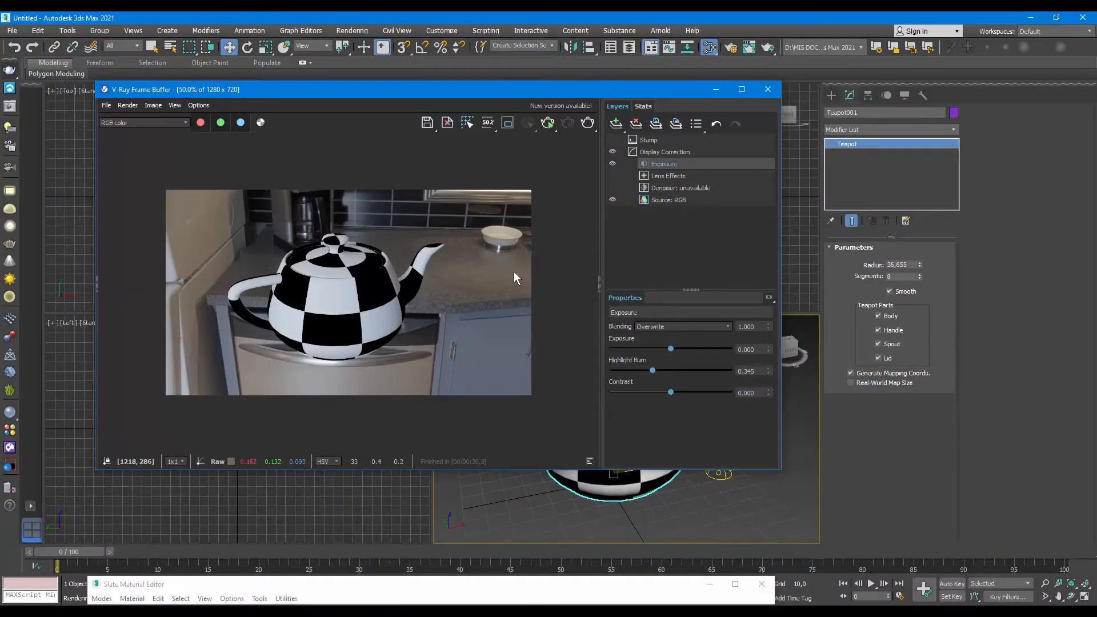
# Step: Add a Curves correction layer, reshape its curve, and raise the Exposure layer's exposure to about 1.456
pyautogui.click(615, 124)
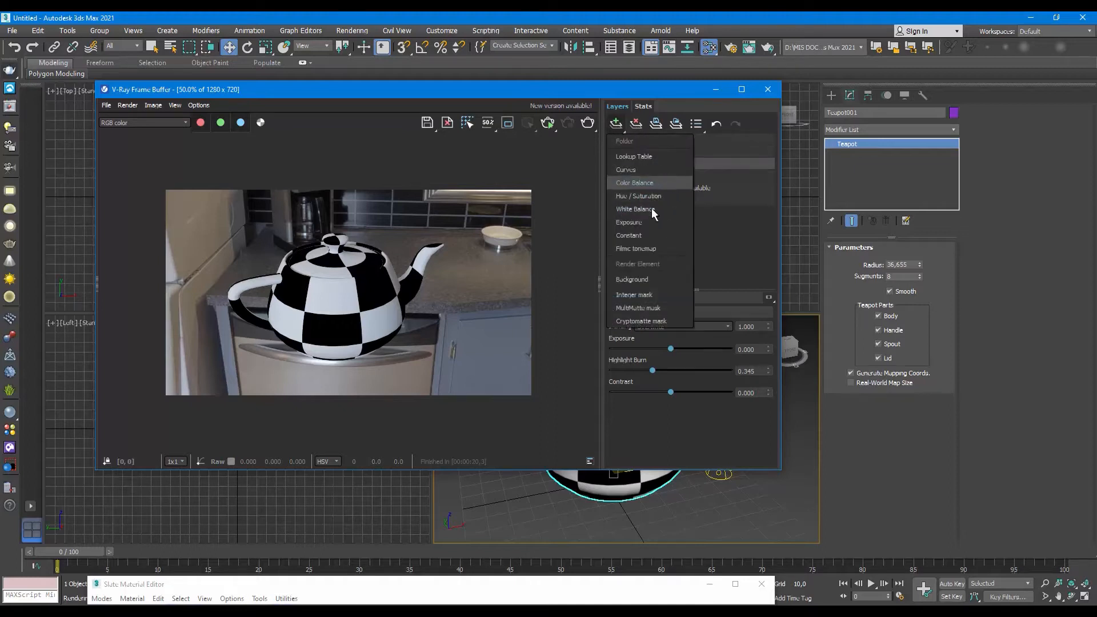
pyautogui.click(644, 173)
pyautogui.moveTo(721, 399); pyautogui.dragTo(772, 375)
pyautogui.moveTo(687, 426); pyautogui.dragTo(693, 426)
pyautogui.click(681, 175)
pyautogui.moveTo(663, 349); pyautogui.dragTo(687, 355)
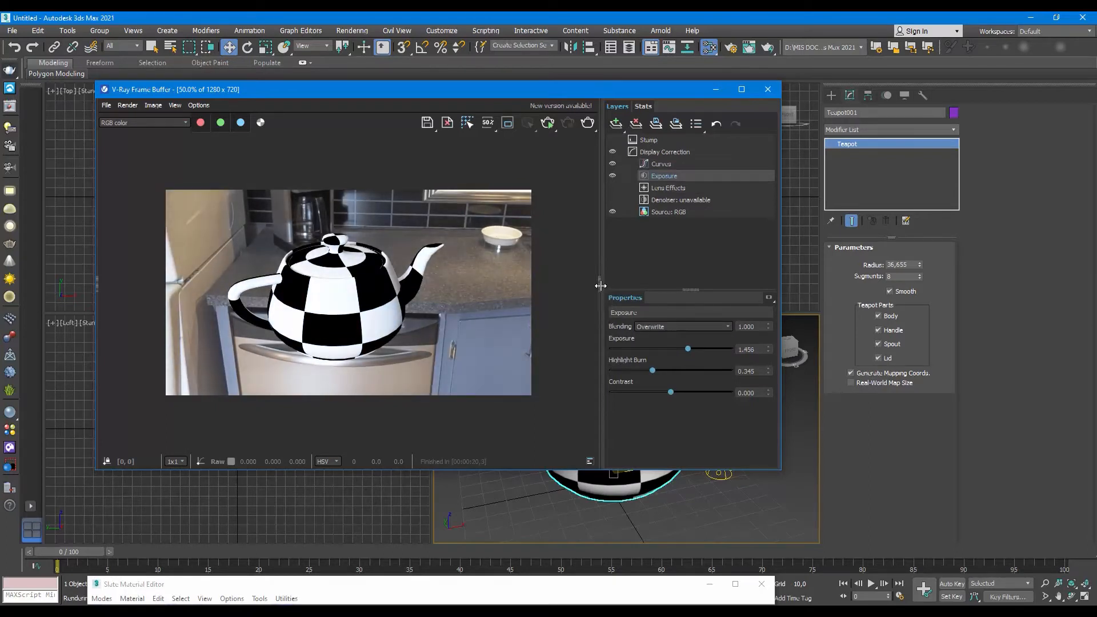
# Step: Collapse the frame buffer's layer controls and arrange the render beside the restored Slate Material Editor
pyautogui.moveTo(599, 286); pyautogui.dragTo(763, 282)
pyautogui.scroll(1, 468, 295)
pyautogui.moveTo(432, 92); pyautogui.dragTo(813, 82)
pyautogui.moveTo(455, 584); pyautogui.dragTo(283, 90)
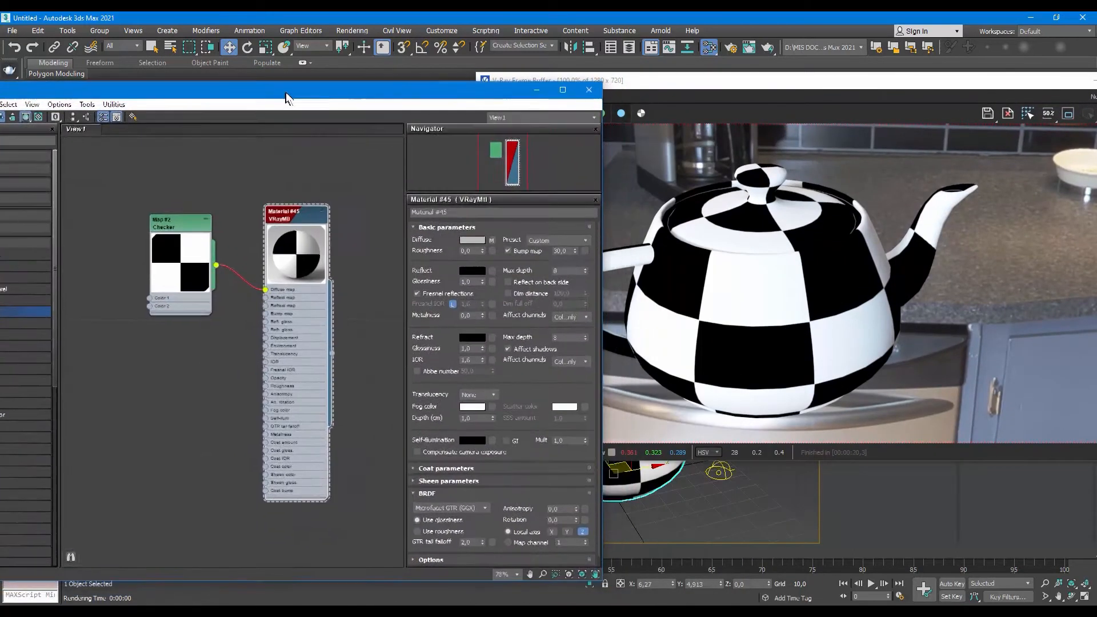
pyautogui.moveTo(860, 84); pyautogui.dragTo(768, 84)
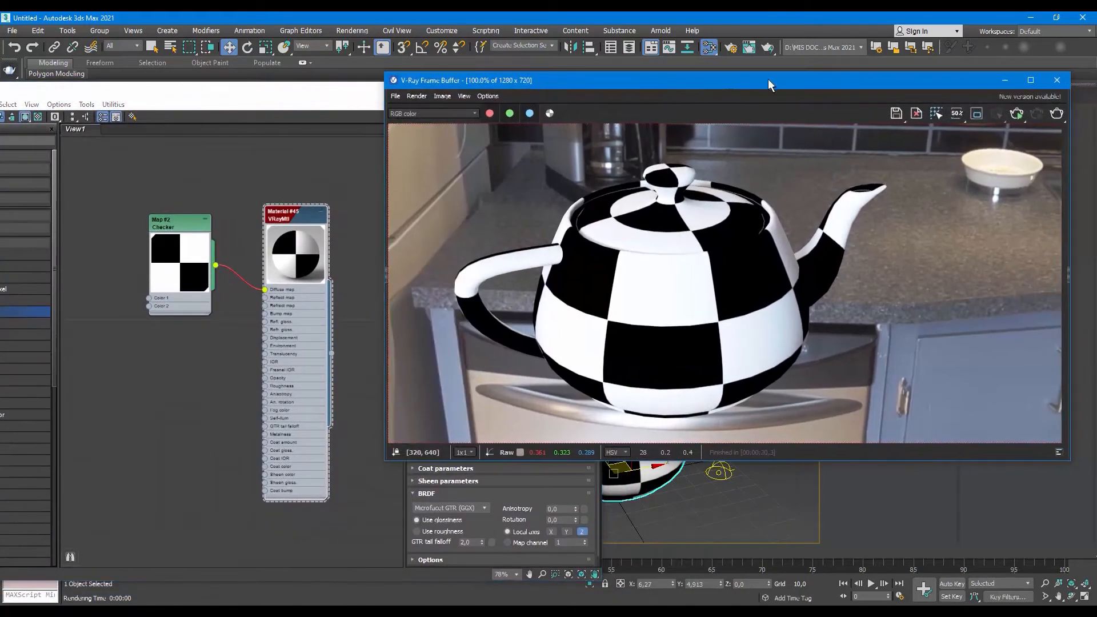
# Step: Start an interactive V-Ray render of the teapot in the frame buffer
pyautogui.click(1017, 113)
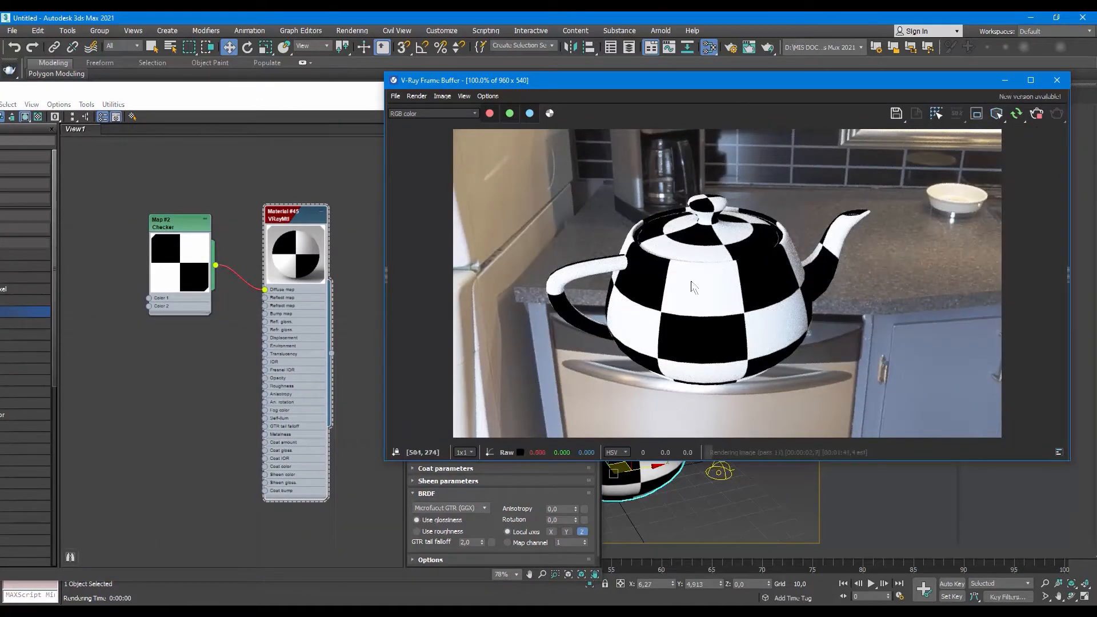
pyautogui.scroll(1, 680, 287)
pyautogui.scroll(-1, 680, 287)
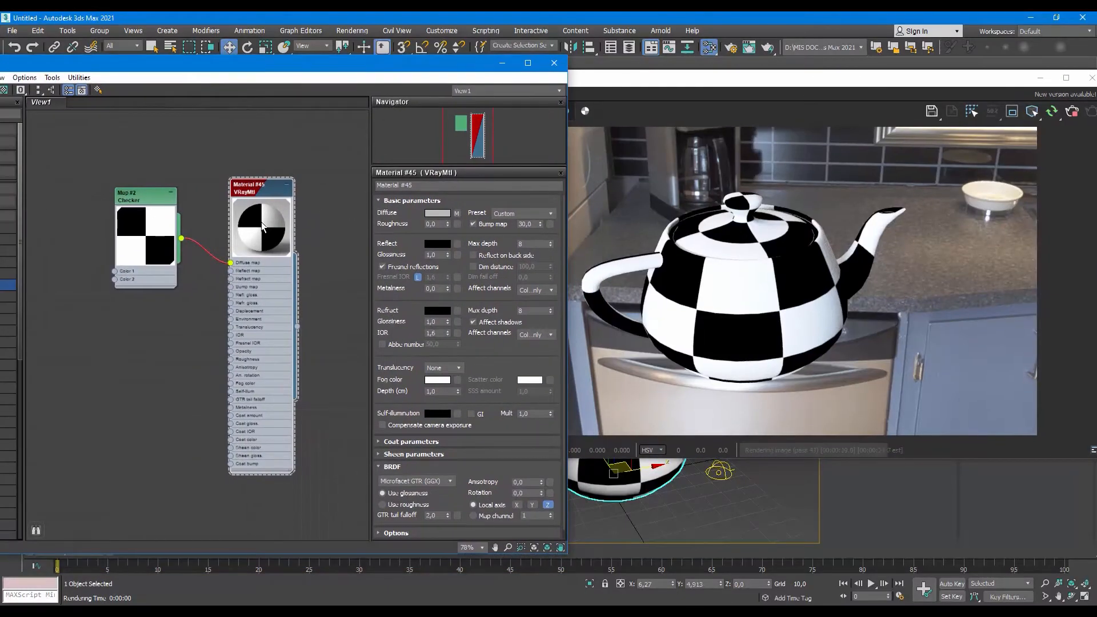
# Step: Disconnect the Checker map from the VRayMtl's diffuse input and reposition the two nodes
pyautogui.scroll(2, 209, 249)
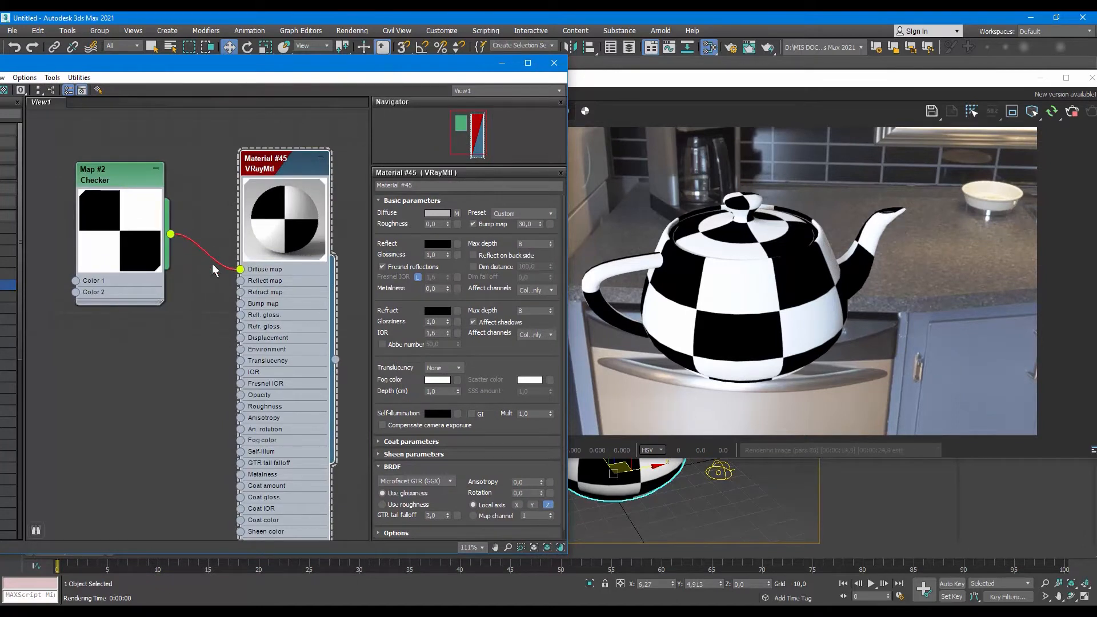
pyautogui.moveTo(180, 273); pyautogui.dragTo(243, 287, button='middle')
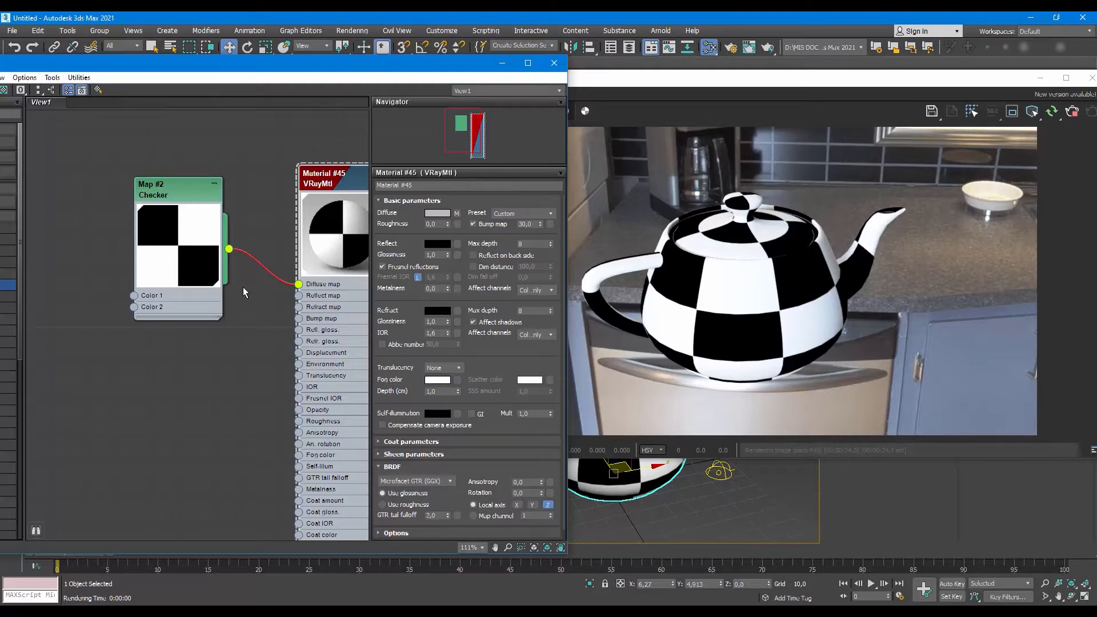
pyautogui.moveTo(298, 284); pyautogui.dragTo(240, 232)
pyautogui.moveTo(151, 240); pyautogui.dragTo(101, 278)
pyautogui.moveTo(336, 192); pyautogui.dragTo(285, 190)
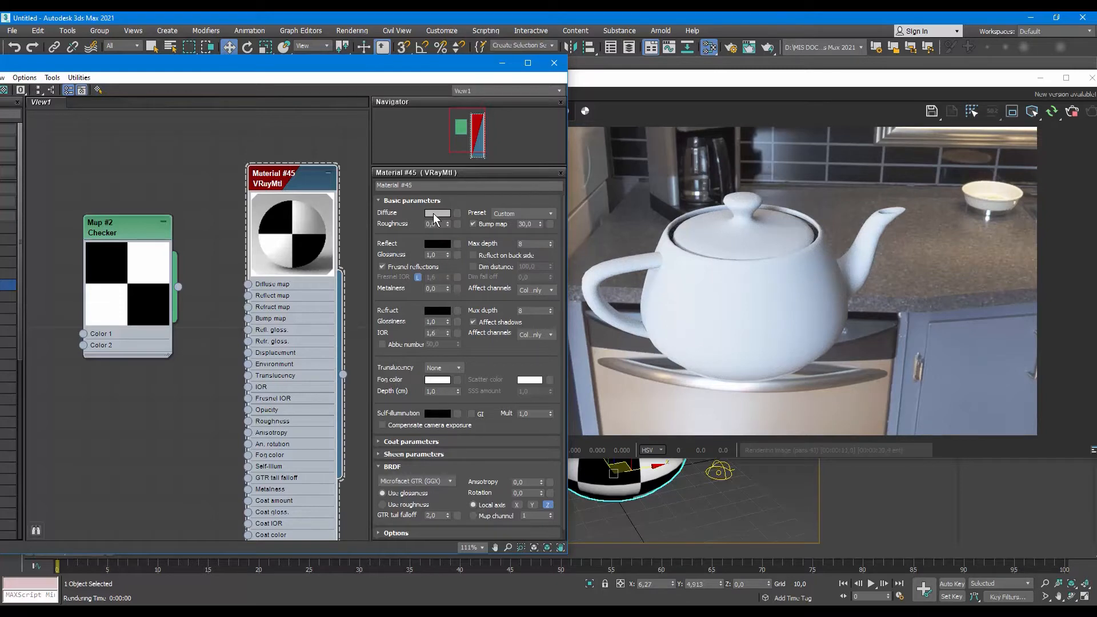
# Step: Try a lighter grey and a pure red as the material's diffuse colour, watching the interactive render
pyautogui.click(433, 214)
pyautogui.moveTo(342, 131); pyautogui.dragTo(337, 143)
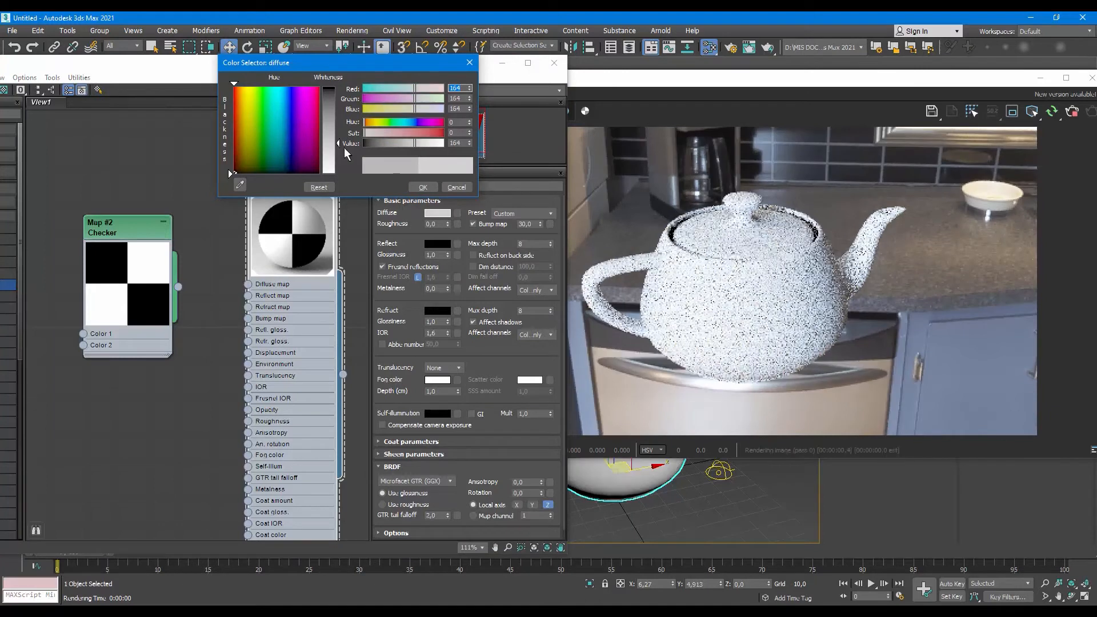
pyautogui.click(422, 187)
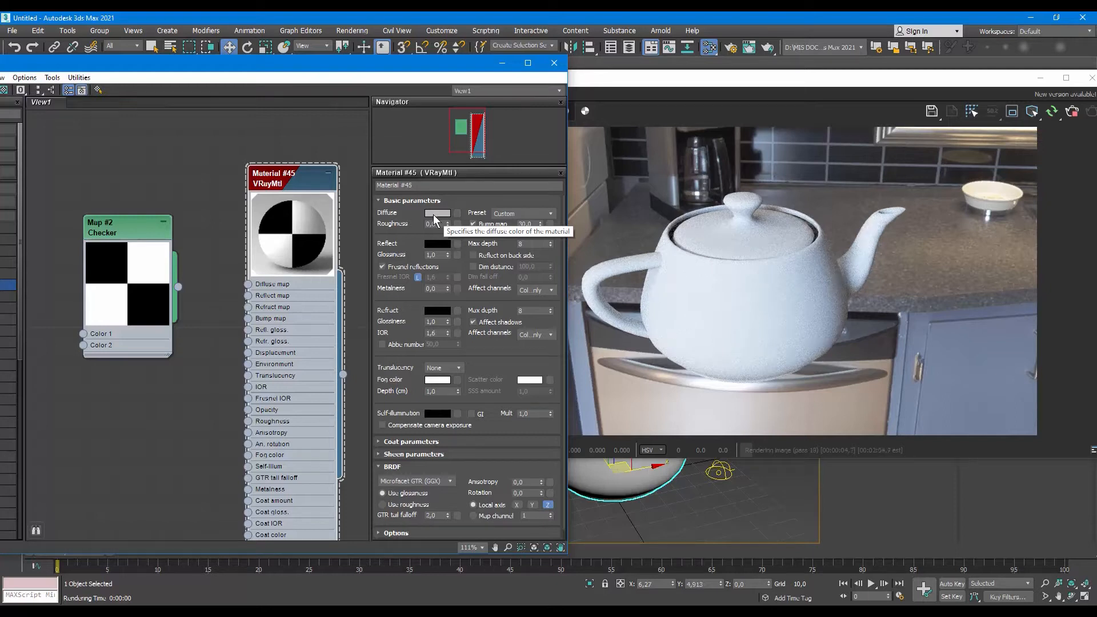
pyautogui.click(436, 213)
pyautogui.click(297, 95)
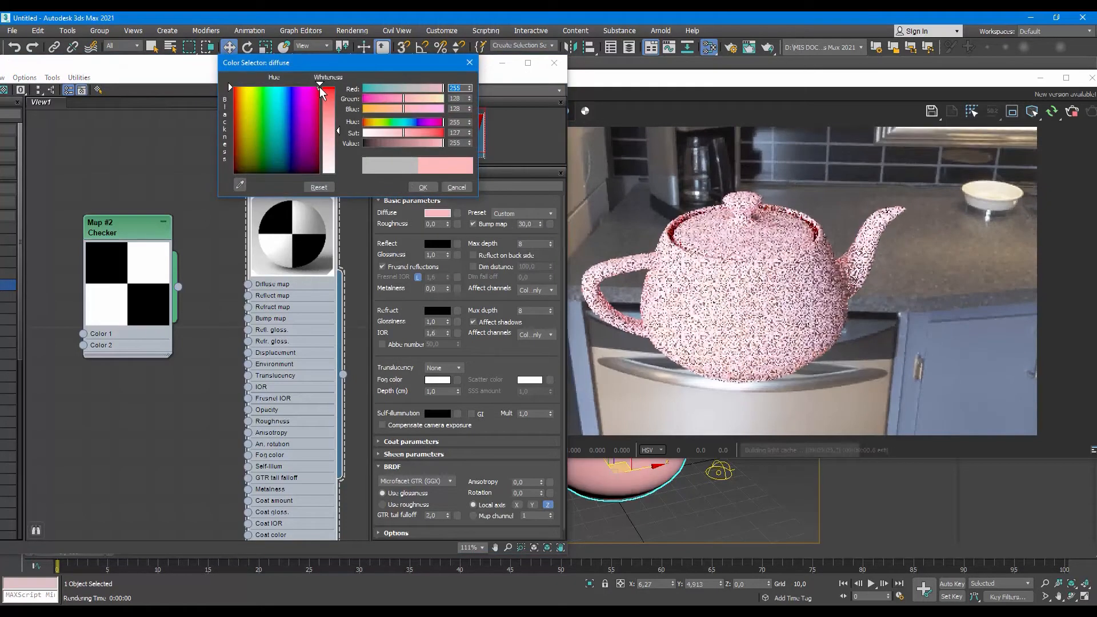
pyautogui.moveTo(320, 133)
pyautogui.mouseDown()
pyautogui.moveTo(233, 174)
pyautogui.moveTo(335, 87)
pyautogui.mouseUp()
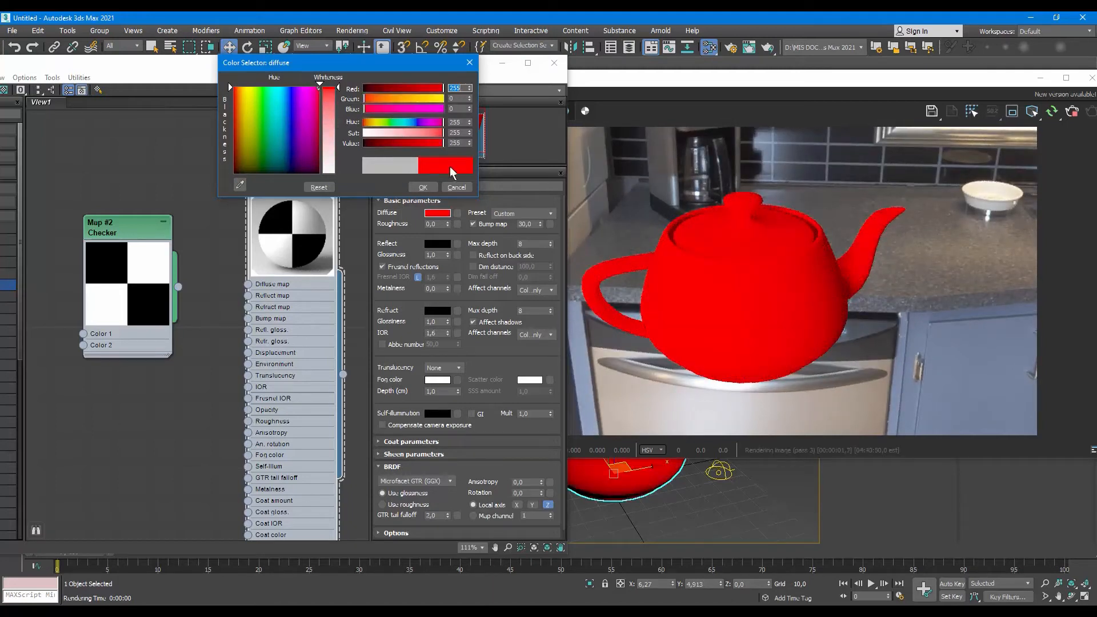
pyautogui.moveTo(303, 107)
pyautogui.mouseDown()
pyautogui.moveTo(265, 100)
pyautogui.moveTo(257, 115)
pyautogui.mouseUp()
pyautogui.click(456, 186)
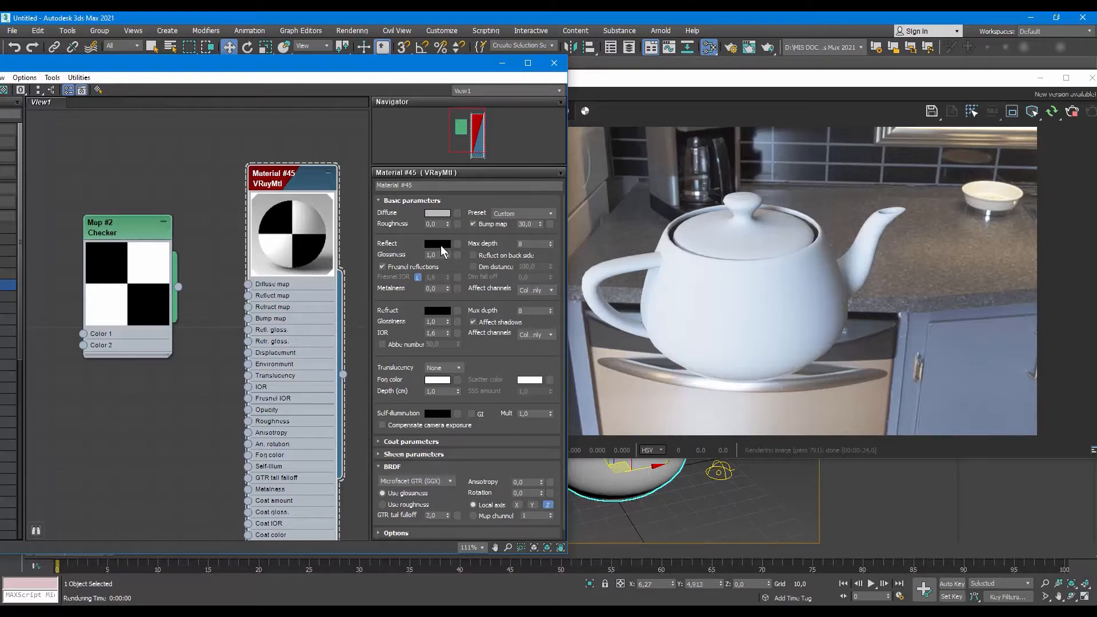
# Step: Set the material's reflection colour to pure white with a value of 255
pyautogui.click(440, 245)
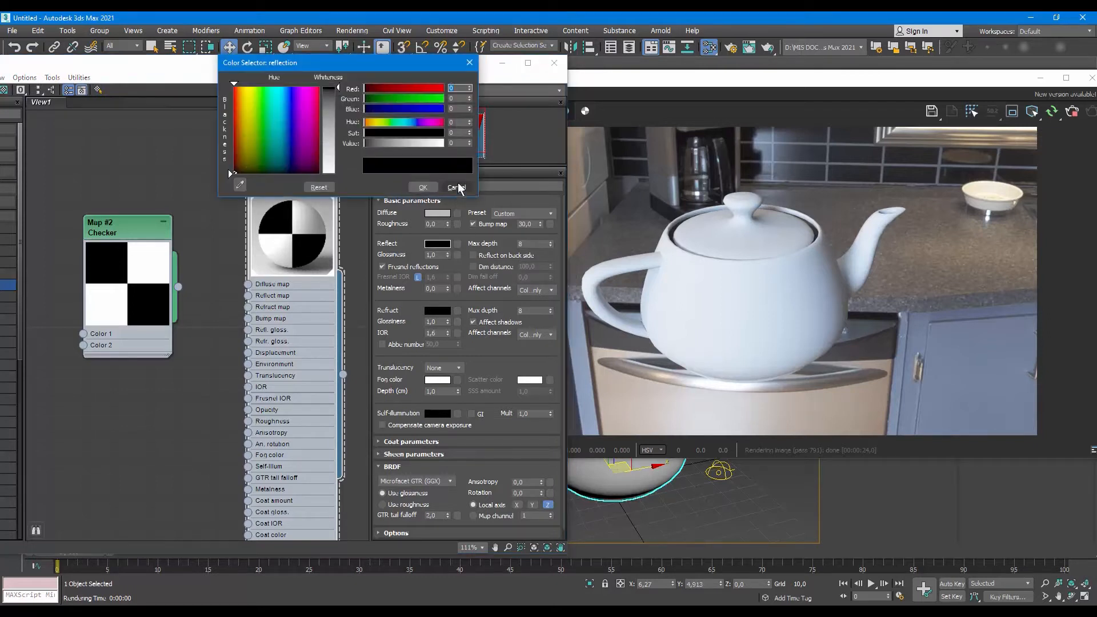
pyautogui.click(457, 189)
pyautogui.click(437, 244)
pyautogui.moveTo(335, 101); pyautogui.dragTo(337, 176)
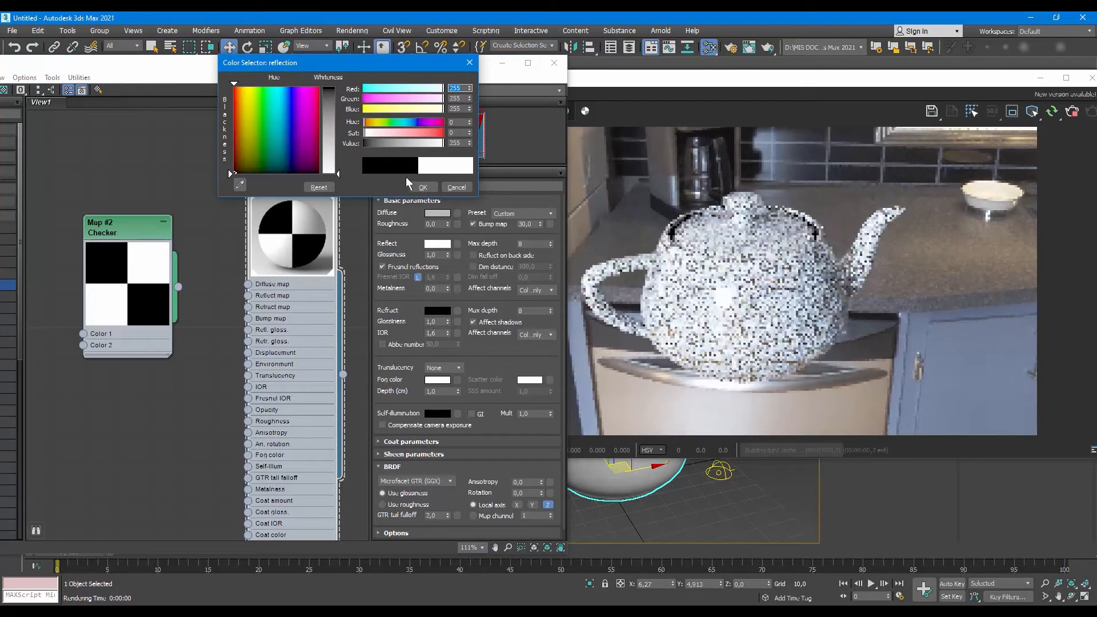
pyautogui.doubleClick(461, 143)
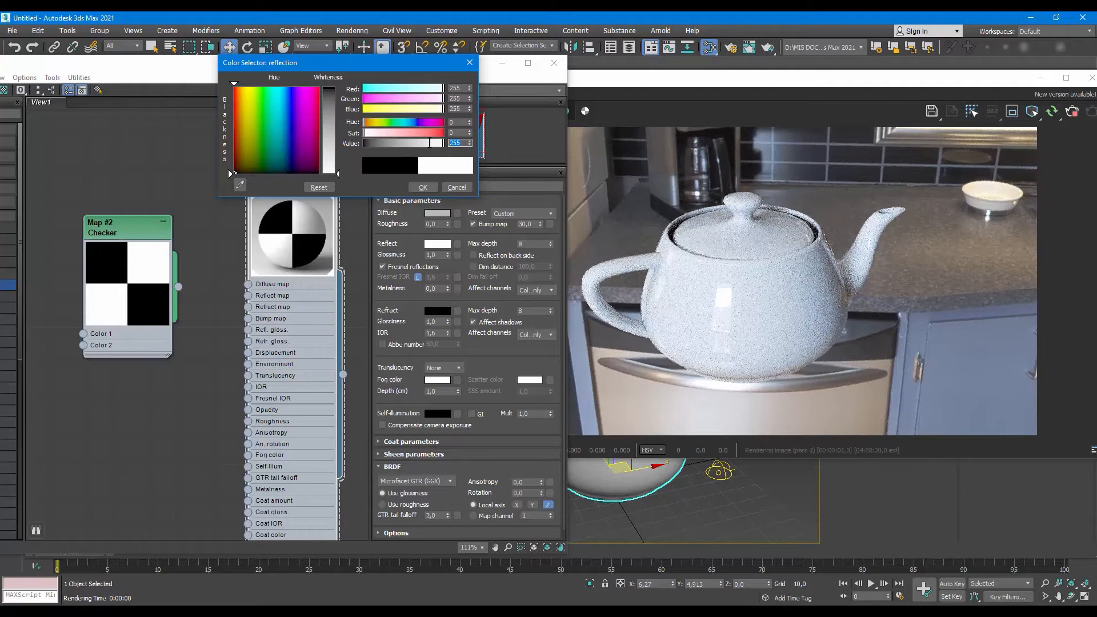
pyautogui.click(427, 187)
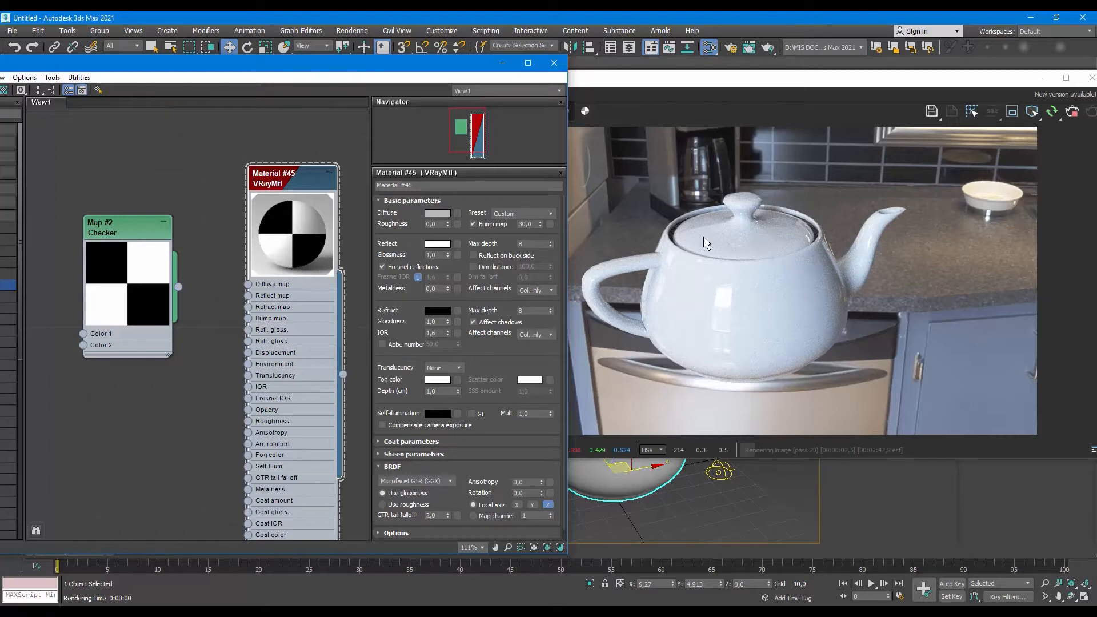
# Step: Check the reflective teapot in the render and set the material's reflection glossiness to 0.7
pyautogui.click(789, 239)
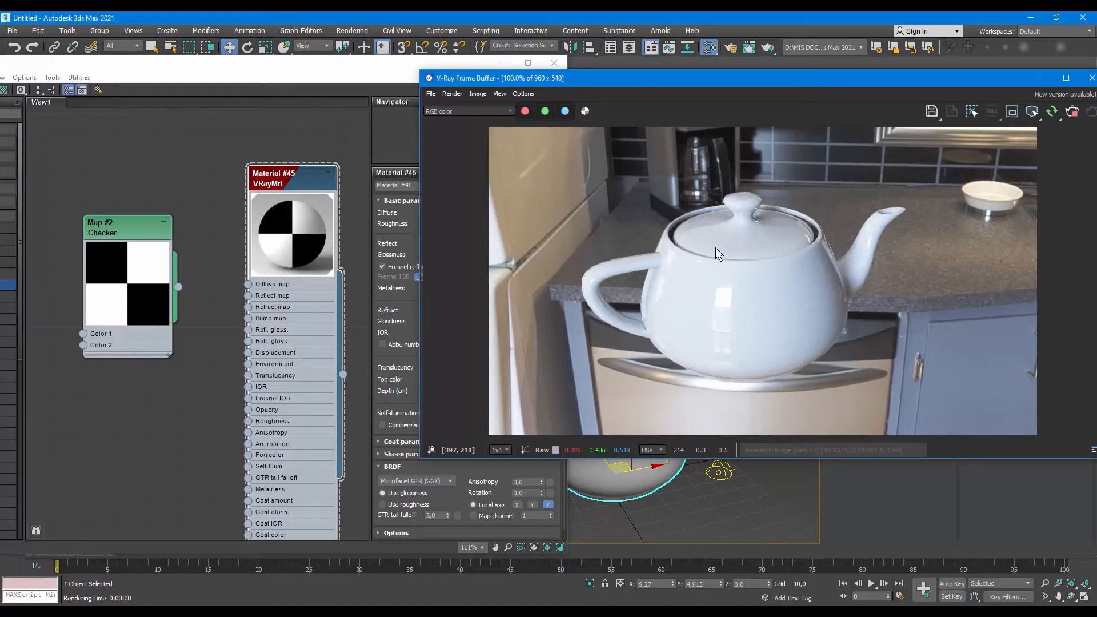
pyautogui.click(394, 240)
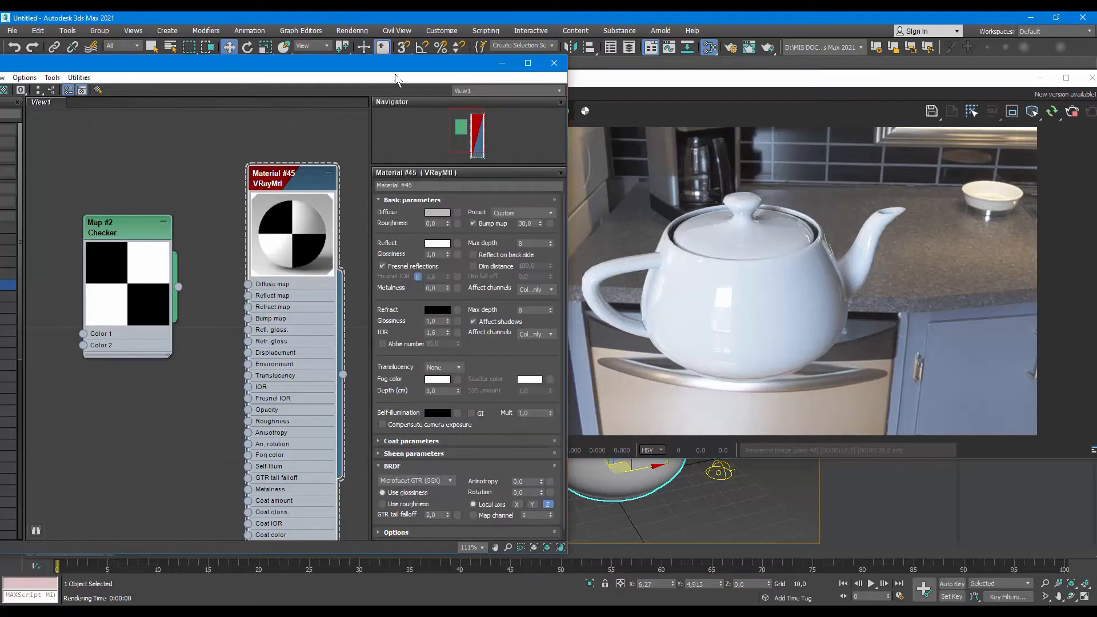
pyautogui.moveTo(395, 75); pyautogui.dragTo(373, 72)
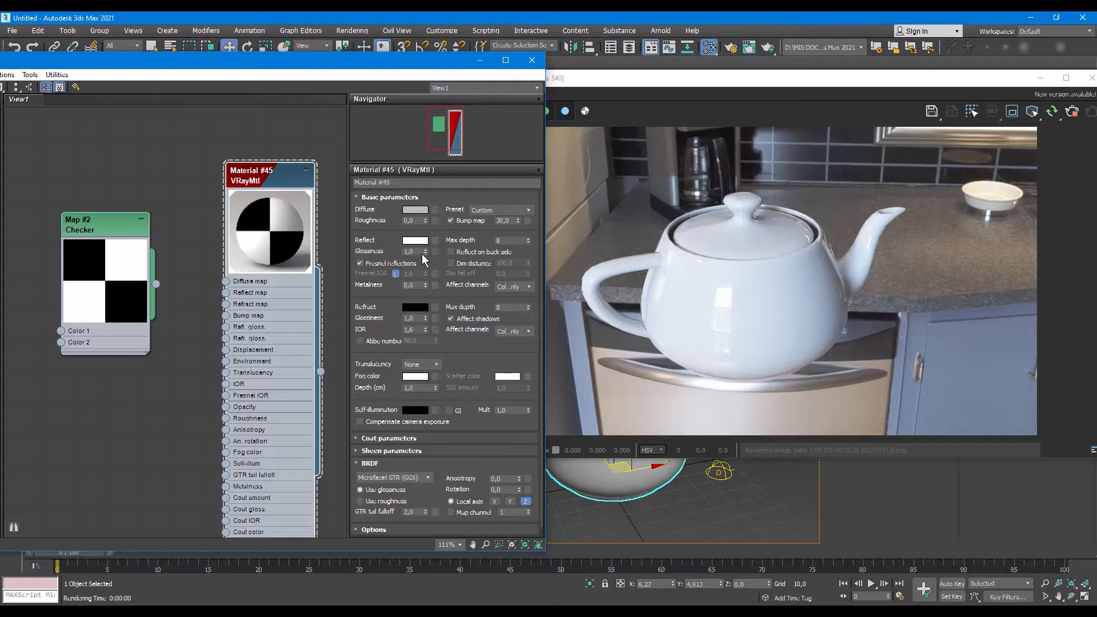
pyautogui.doubleClick(409, 250)
pyautogui.write('0,7')
pyautogui.press('Return')
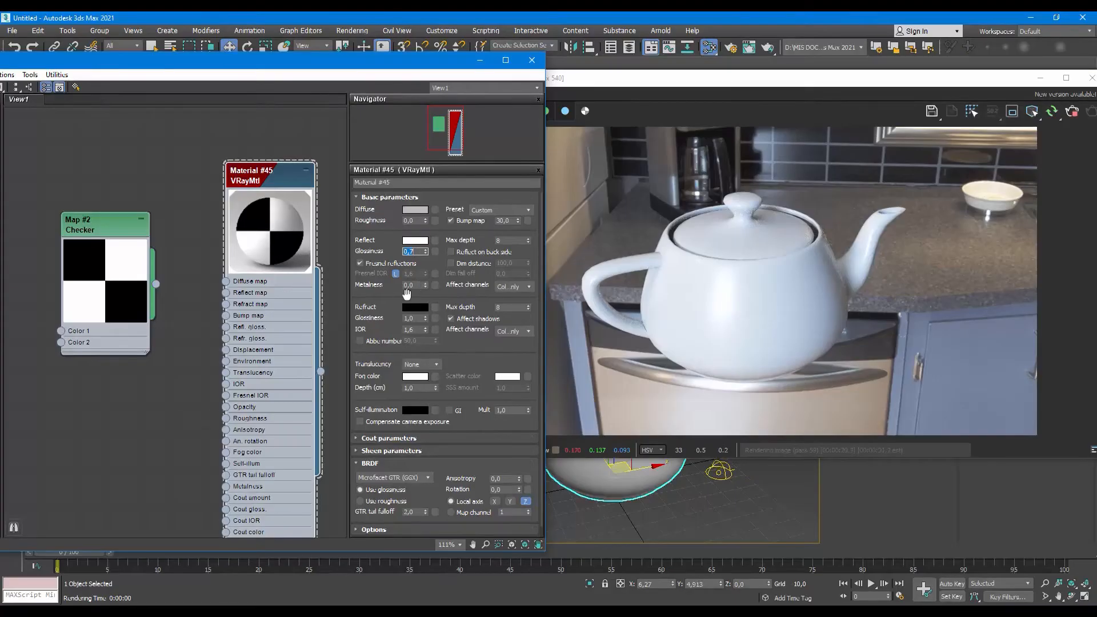
# Step: Set the material's metalness to 1.0
pyautogui.click(382, 292)
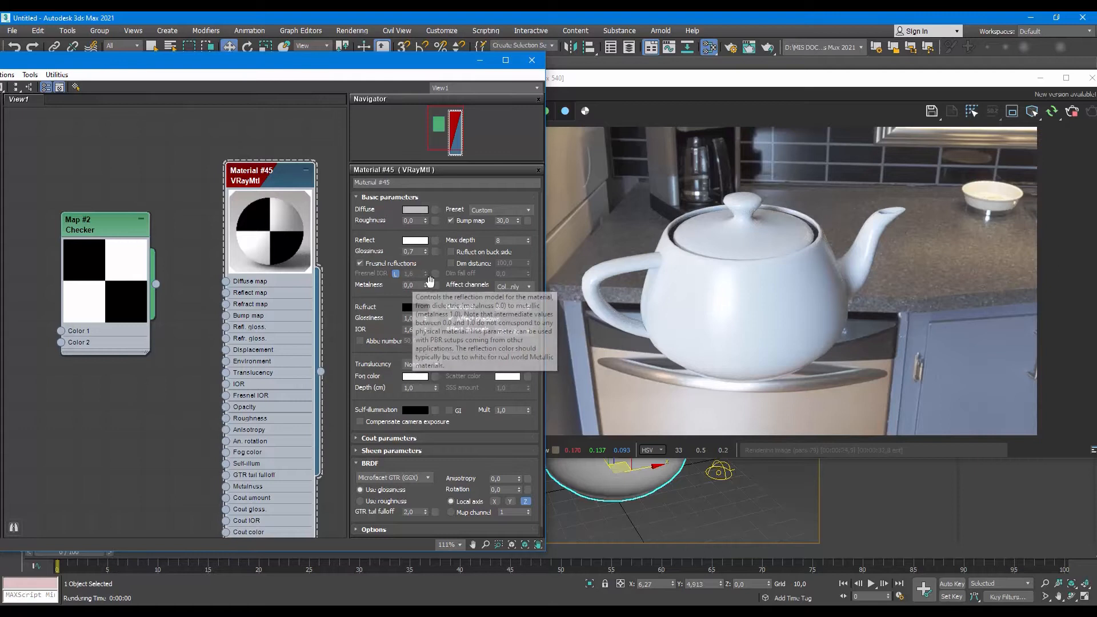
pyautogui.moveTo(416, 284); pyautogui.dragTo(379, 274)
pyautogui.write('1')
pyautogui.press('Return')
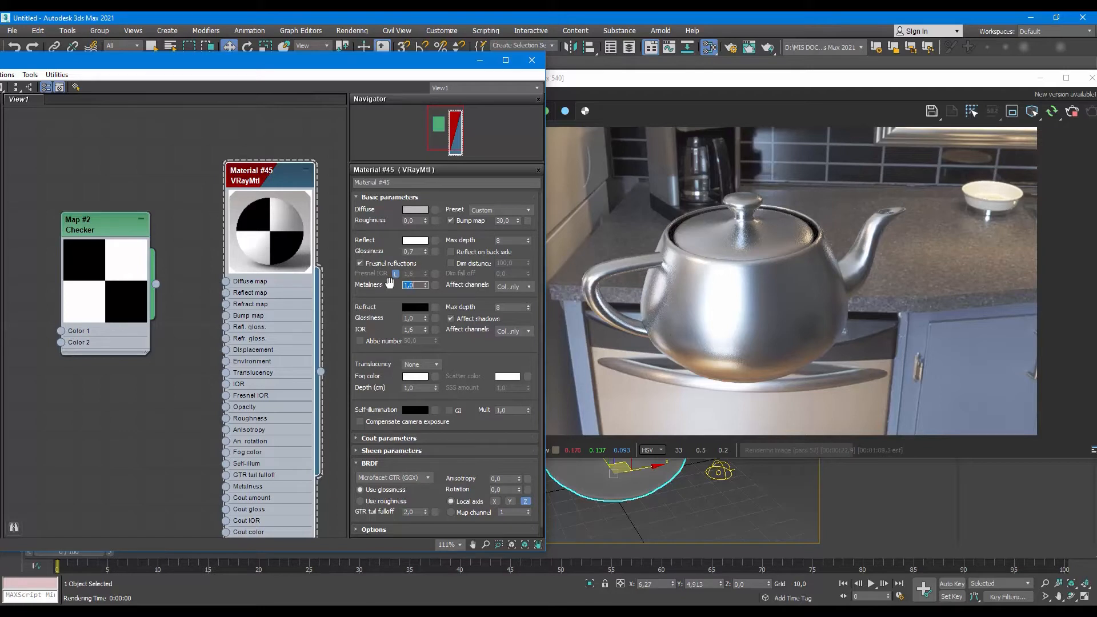
pyautogui.moveTo(405, 291)
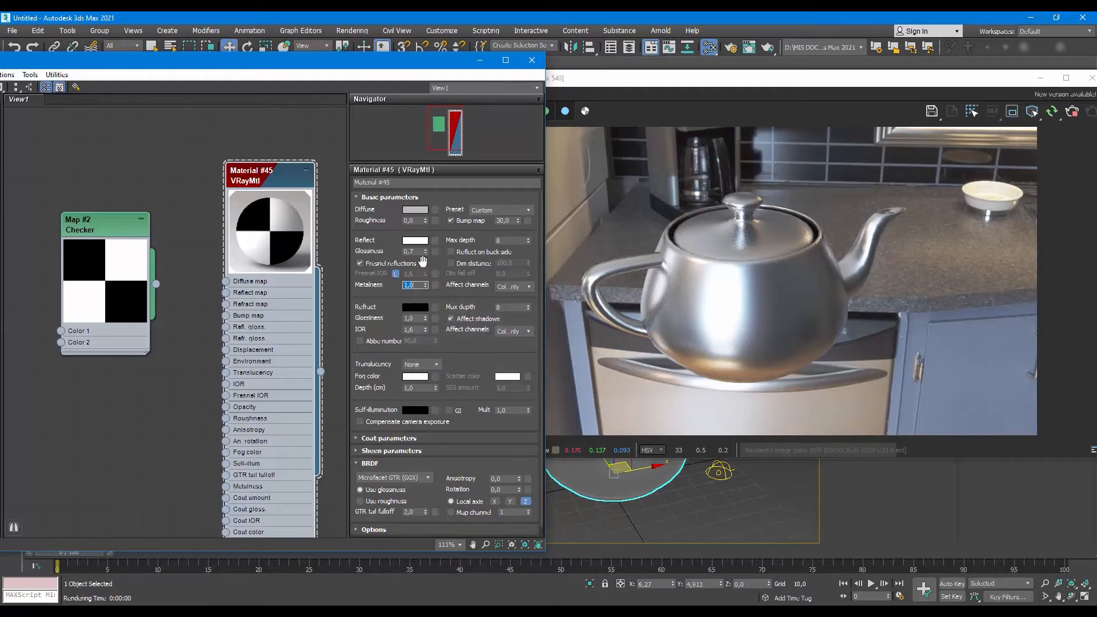
# Step: Change the metallic material's diffuse colour to pale pink with RGB 247, 191, 191 and check the render
pyautogui.click(414, 210)
pyautogui.moveTo(306, 109); pyautogui.dragTo(234, 92)
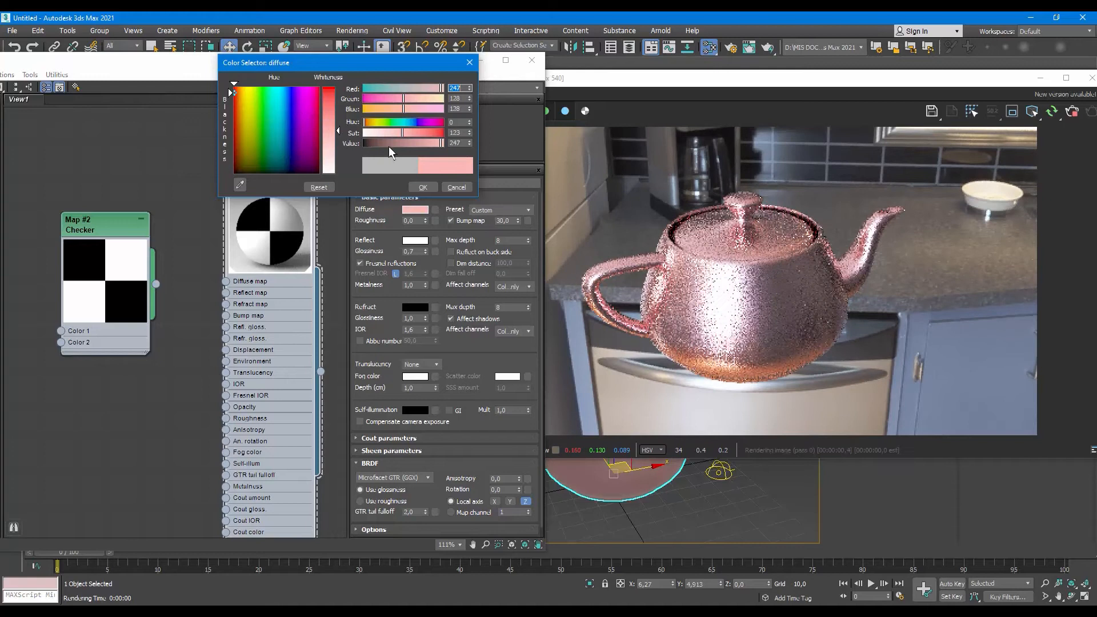
pyautogui.moveTo(402, 132); pyautogui.dragTo(382, 132)
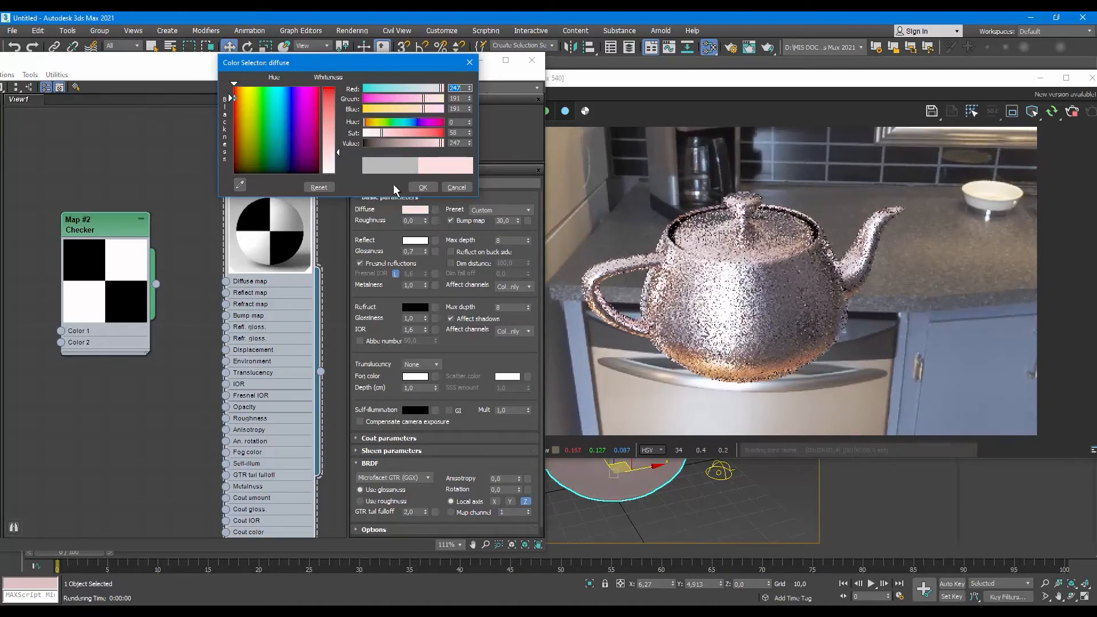
pyautogui.click(422, 187)
pyautogui.click(698, 270)
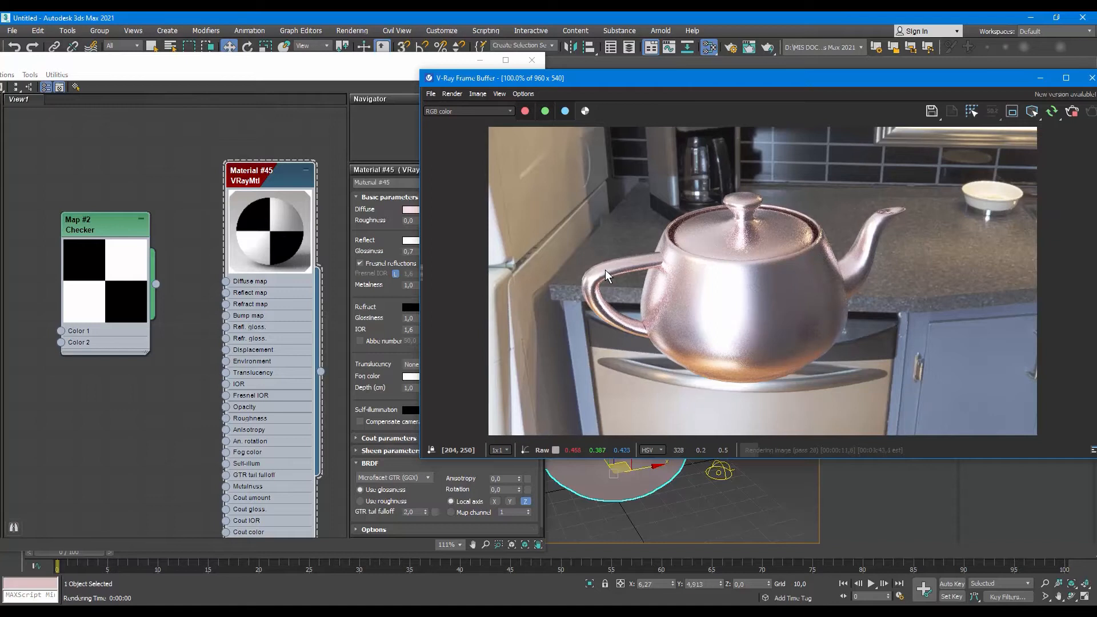
# Step: Rearrange the material editor and frame buffer, and examine the outline of the rendered teapot's handle up close
pyautogui.click(293, 199)
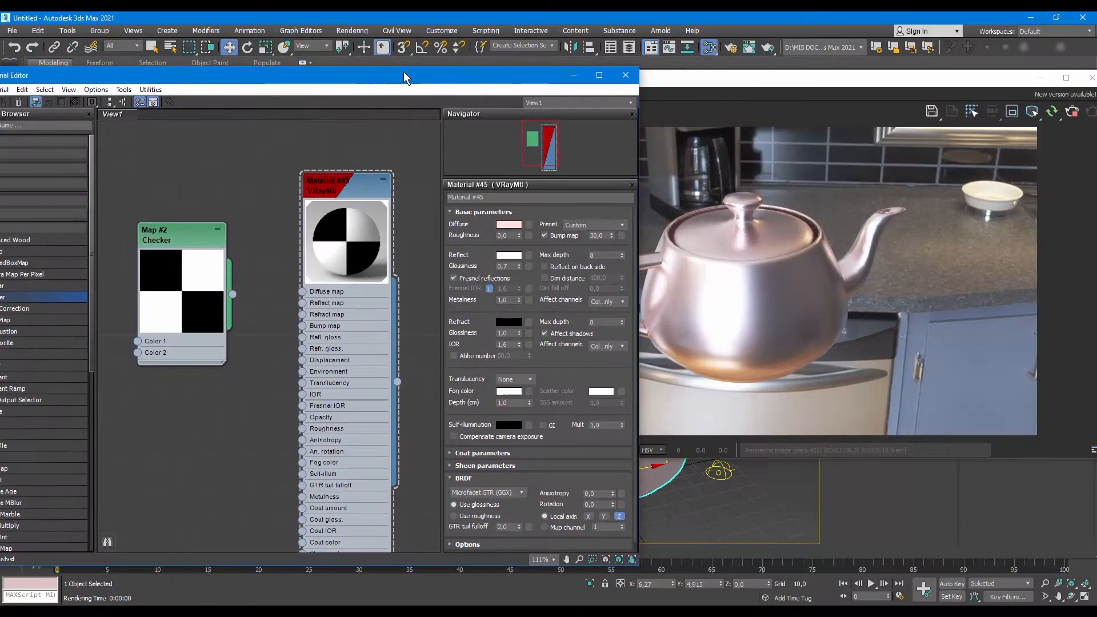
pyautogui.moveTo(684, 79); pyautogui.dragTo(749, 75)
pyautogui.moveTo(481, 75); pyautogui.dragTo(407, 72)
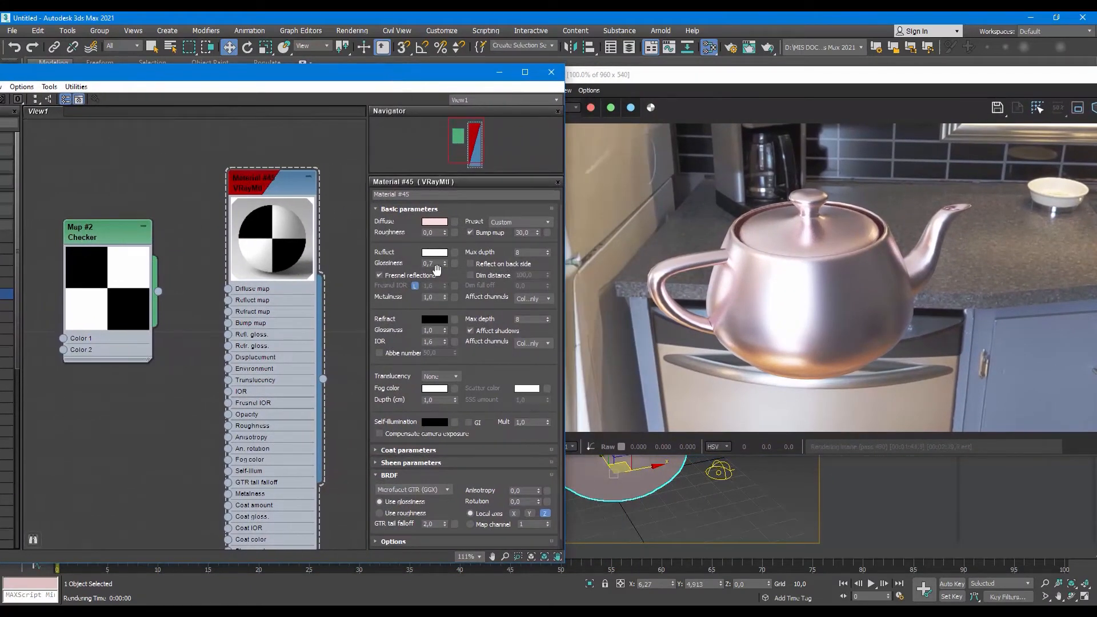
pyautogui.moveTo(659, 84); pyautogui.dragTo(607, 476)
pyautogui.click(690, 462)
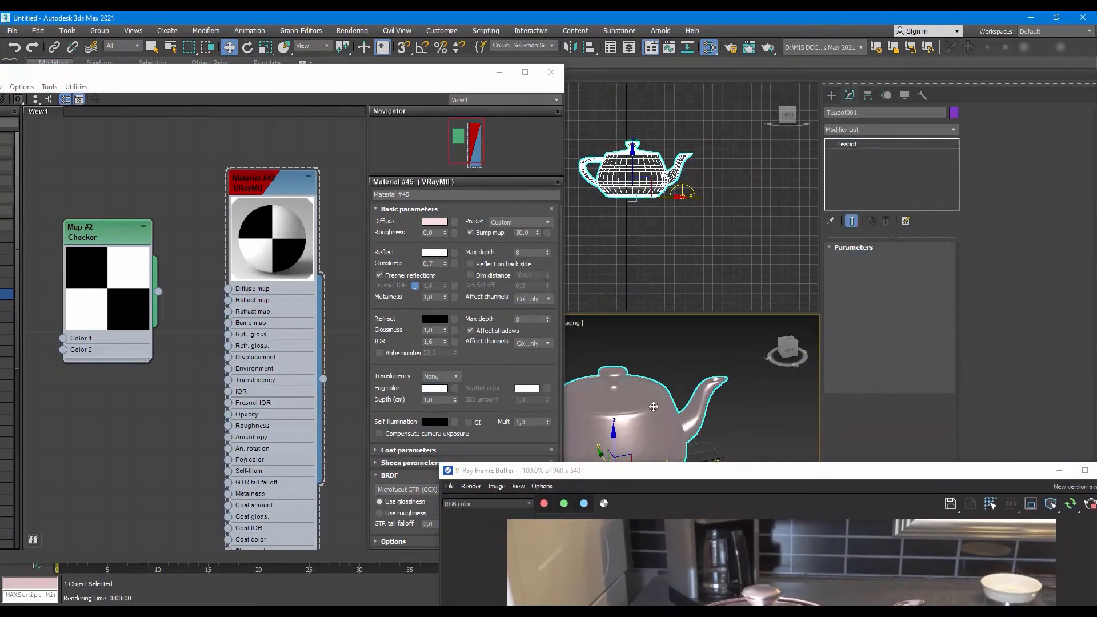
pyautogui.moveTo(691, 466); pyautogui.dragTo(685, 117)
pyautogui.scroll(4, 573, 280)
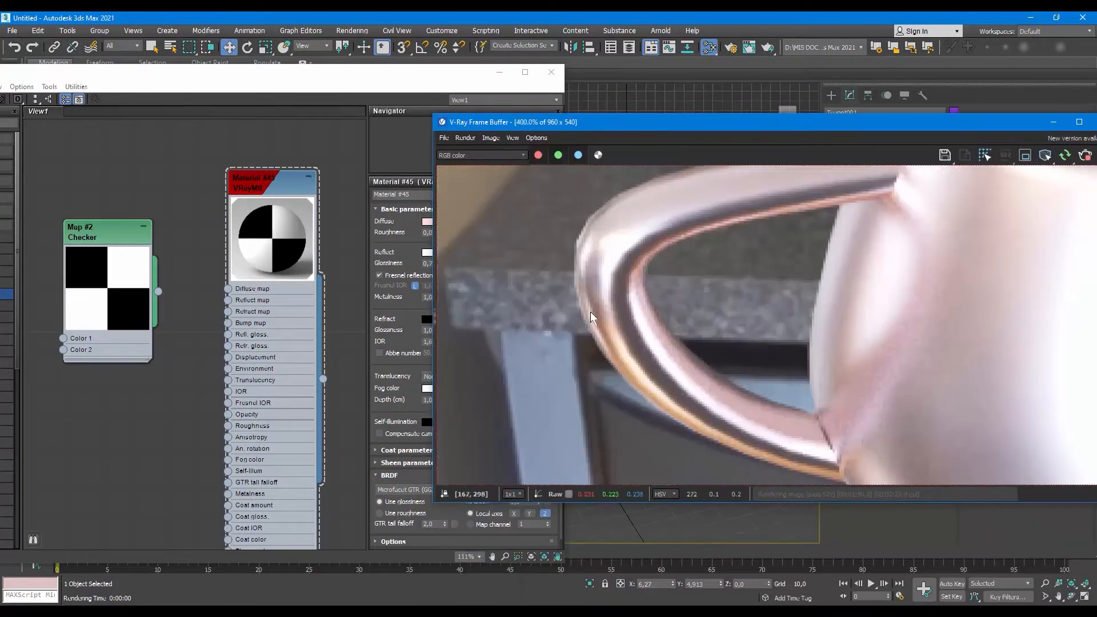
pyautogui.scroll(-4, 573, 280)
# Step: Set the teapot's segments to 34 and inspect its curved surfaces in the interactive render
pyautogui.moveTo(605, 122); pyautogui.dragTo(637, 458)
pyautogui.doubleClick(907, 277)
pyautogui.write('34')
pyautogui.press('Return')
pyautogui.moveTo(659, 455); pyautogui.dragTo(621, 122)
pyautogui.scroll(2, 717, 313)
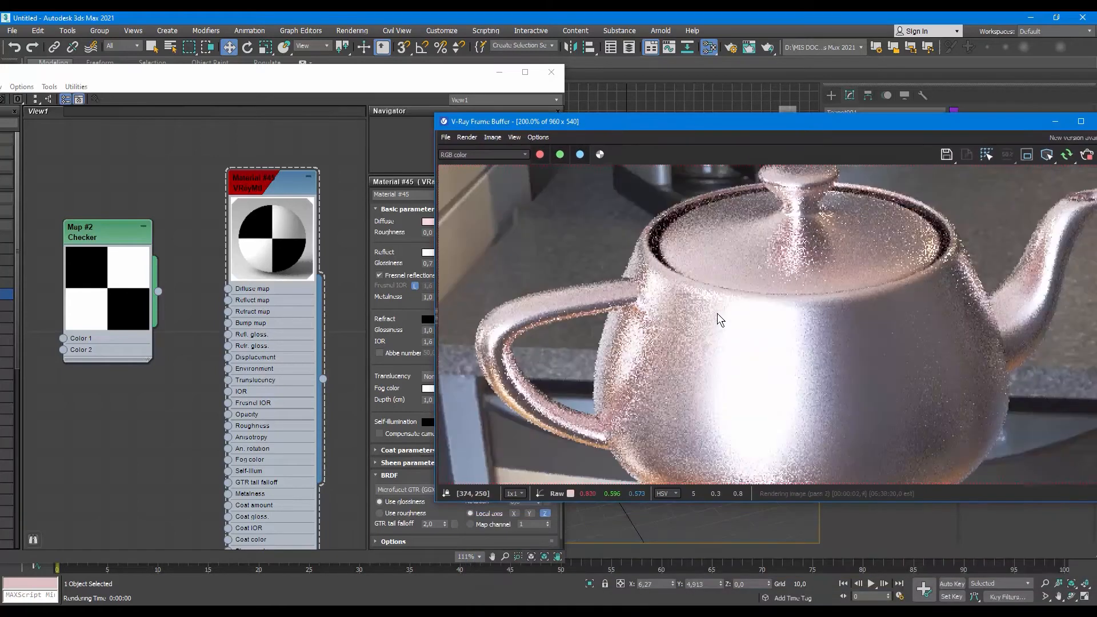
pyautogui.scroll(-2, 717, 313)
# Step: Inspect the metallic material's reflection colour and confirm it as pure white, RGB 255, 255, 255
pyautogui.click(271, 188)
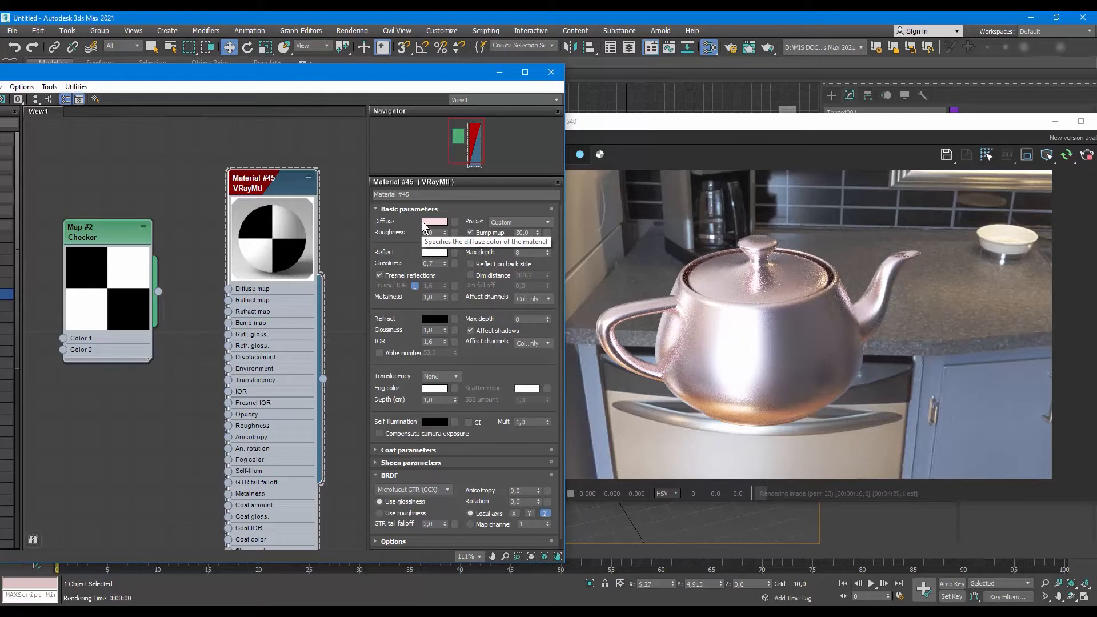
pyautogui.click(434, 253)
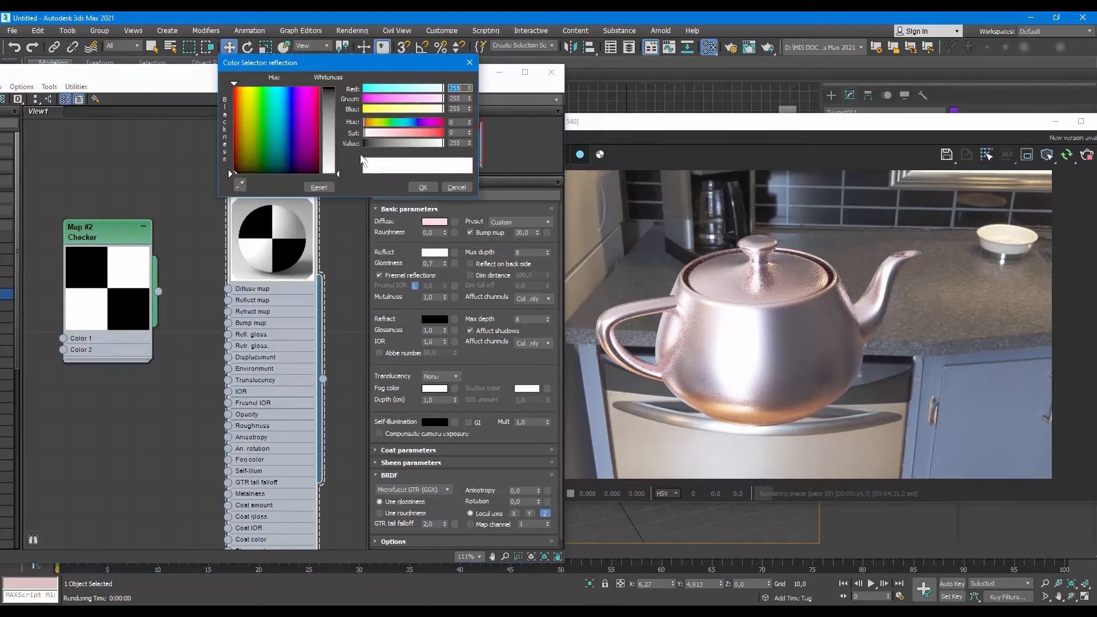
pyautogui.click(442, 144)
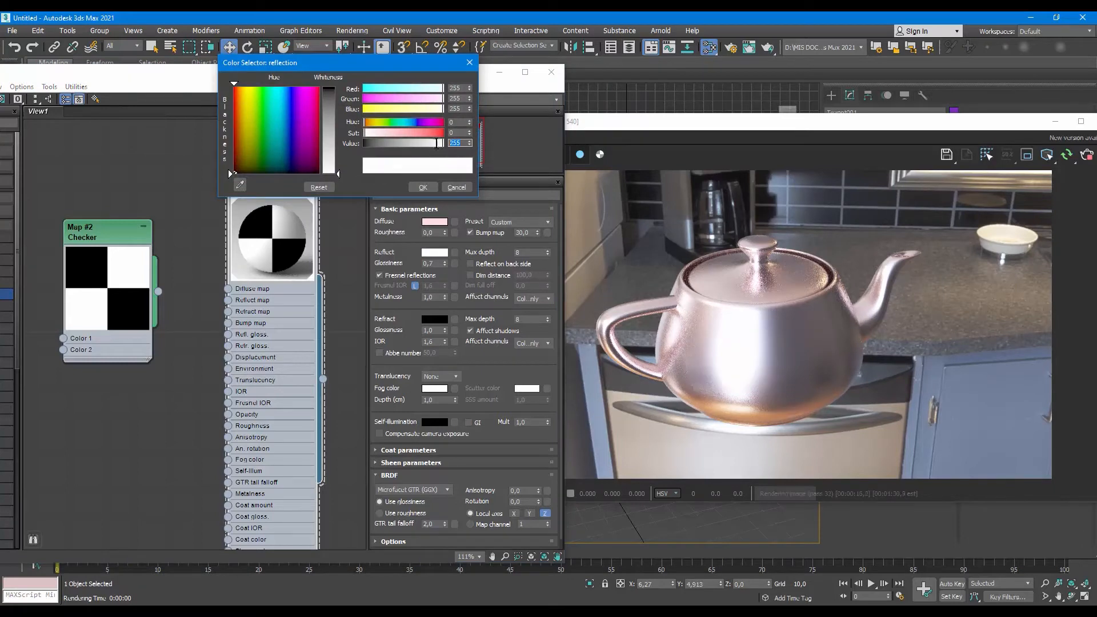
pyautogui.click(423, 187)
# Step: Try a reflection glossiness of 1.0 on the metallic teapot, and settle on a glossiness of 0.97
pyautogui.click(444, 261)
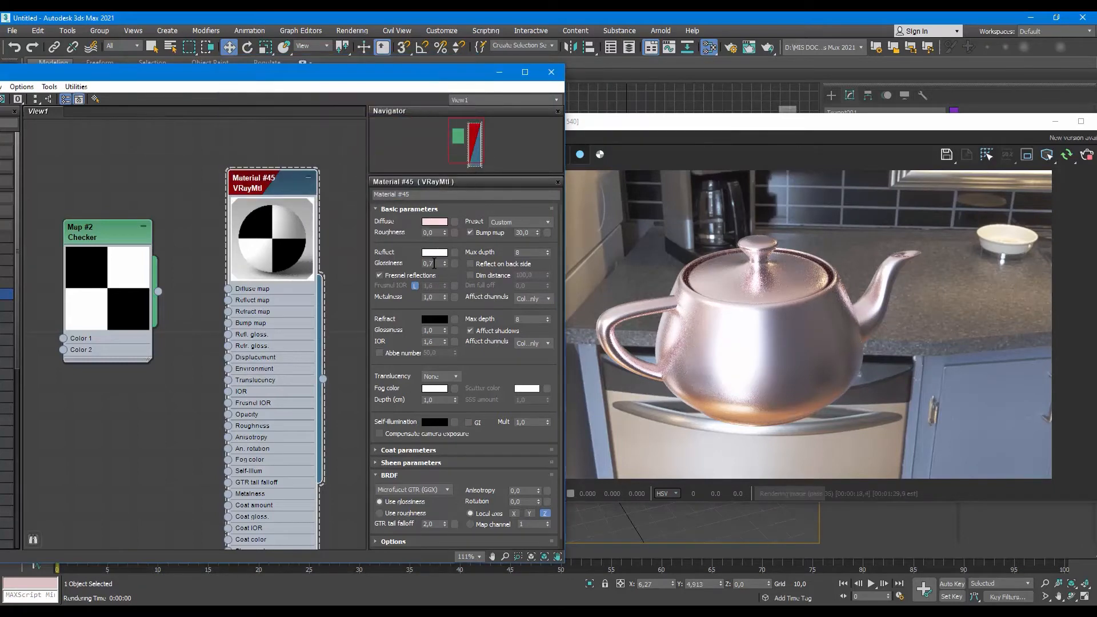
pyautogui.moveTo(444, 263); pyautogui.dragTo(444, 236)
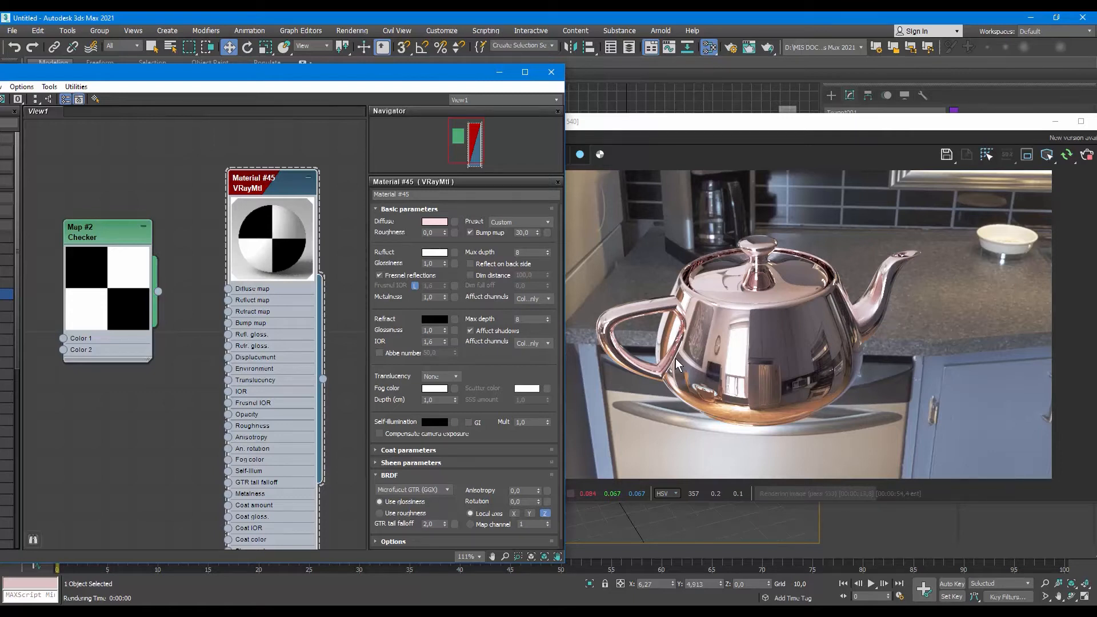
pyautogui.moveTo(436, 264); pyautogui.dragTo(422, 259)
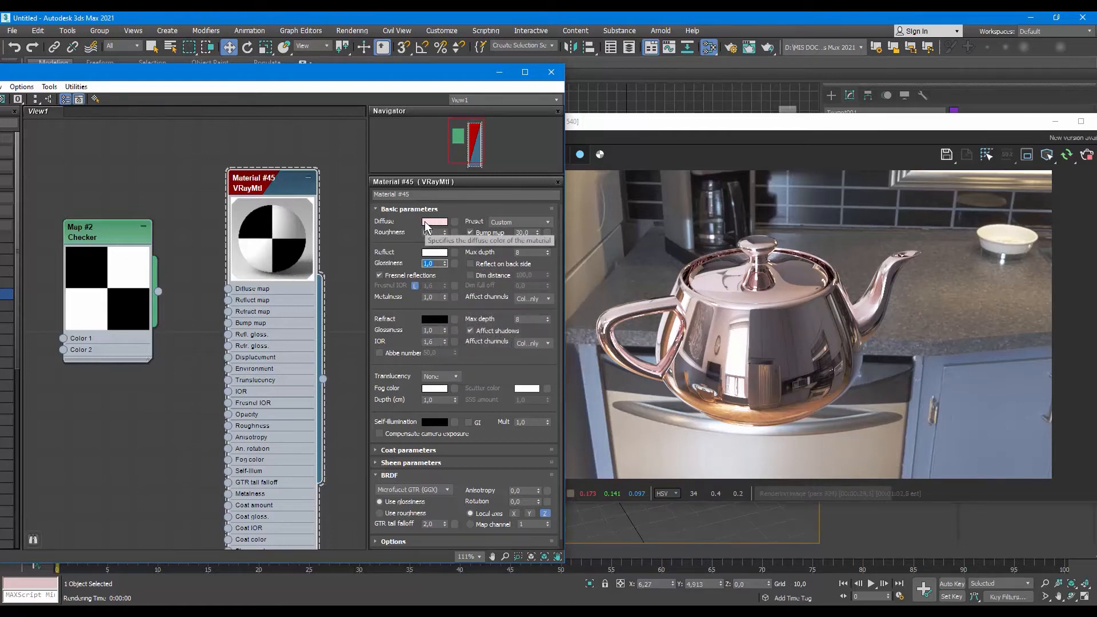
pyautogui.click(432, 253)
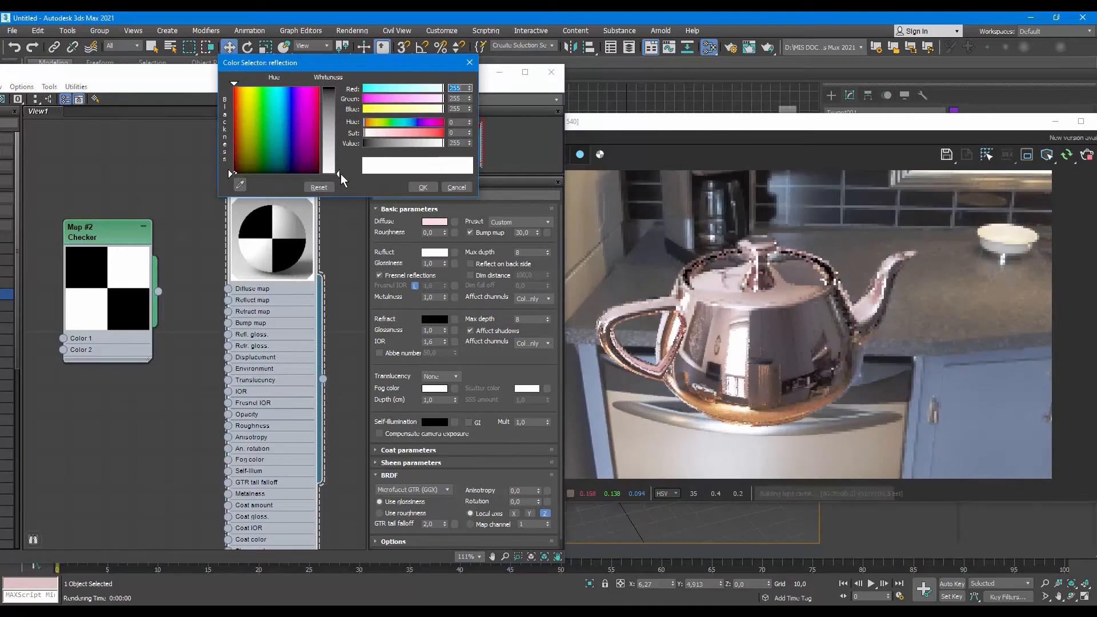
pyautogui.click(455, 188)
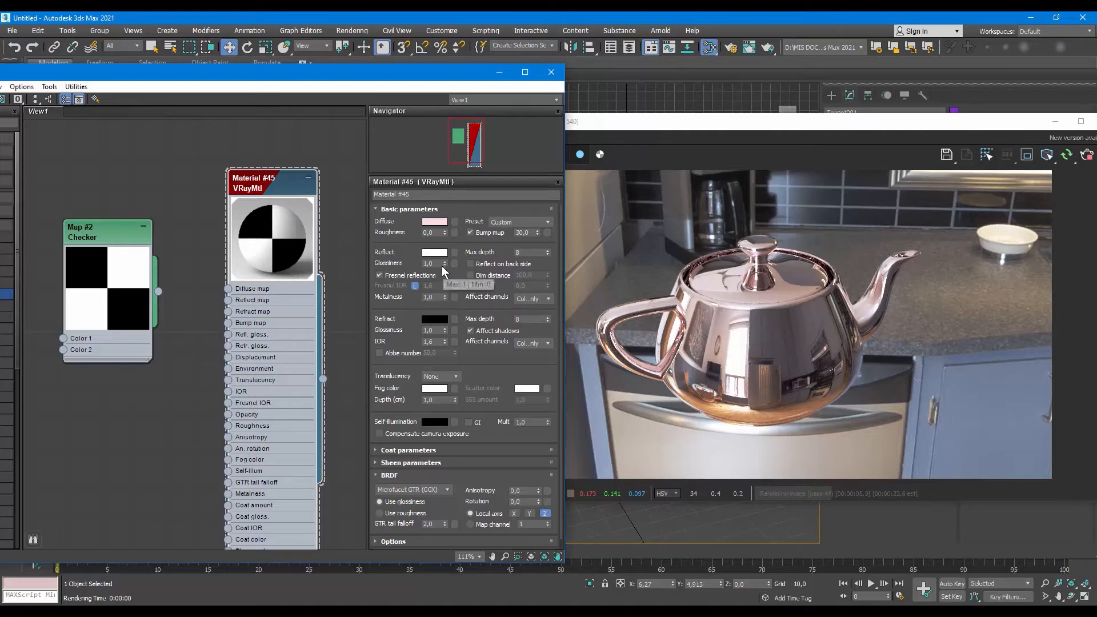
pyautogui.moveTo(445, 265); pyautogui.dragTo(449, 232)
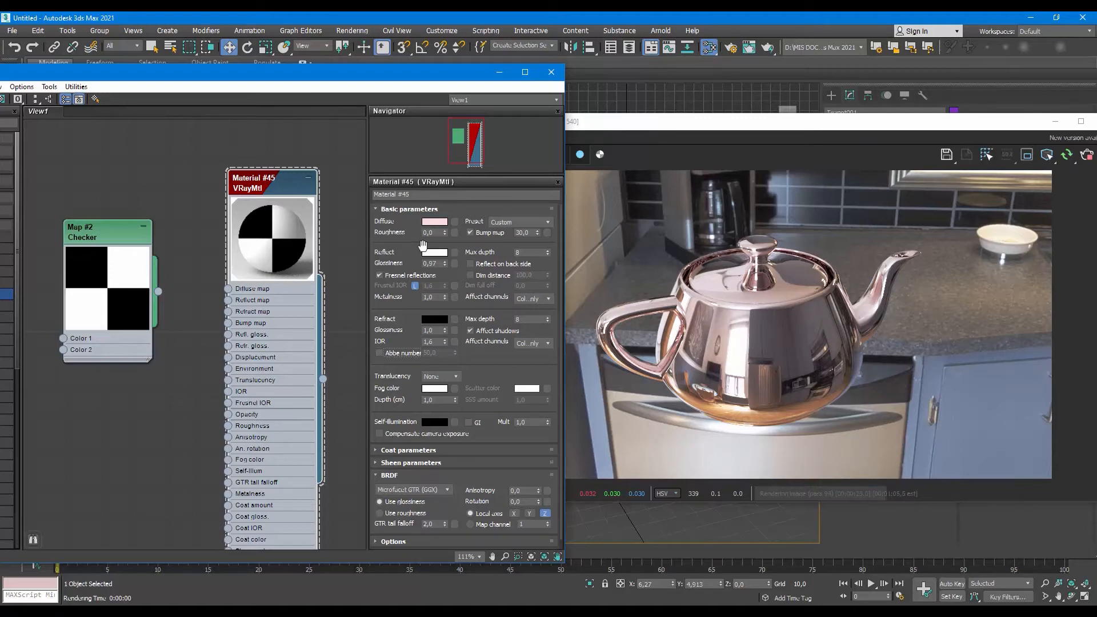
# Step: Set the material's refraction colour to pure white, RGB 255, 255, 255
pyautogui.click(435, 318)
pyautogui.moveTo(340, 88); pyautogui.dragTo(339, 174)
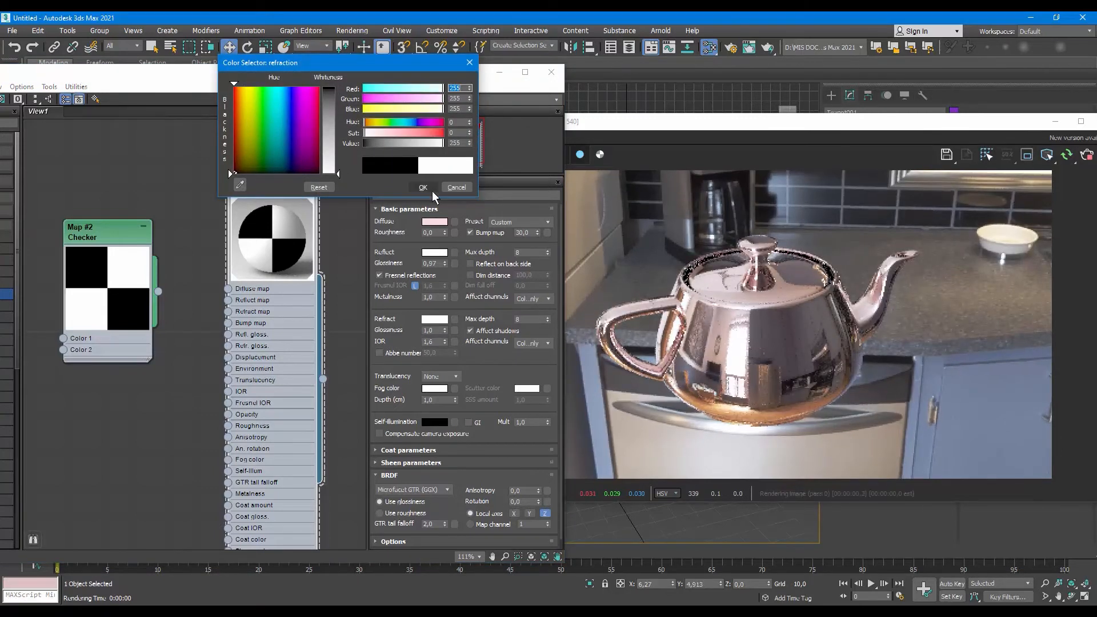
pyautogui.click(422, 188)
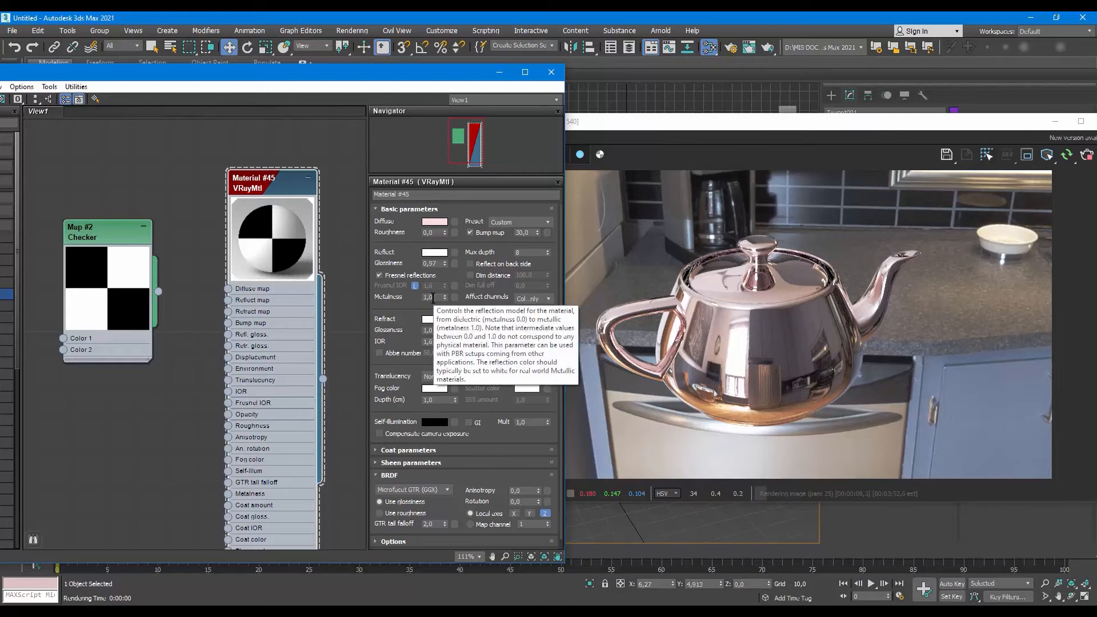
# Step: Reset the material's metalness to 0.0 and check the refractive teapot in the render
pyautogui.doubleClick(432, 298)
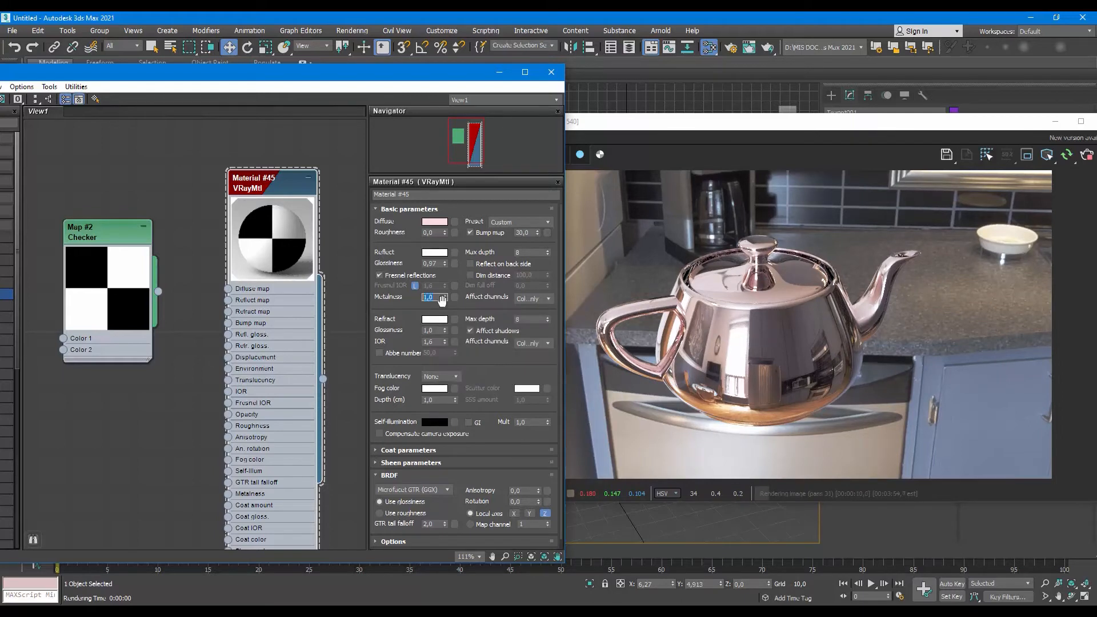
pyautogui.rightClick(444, 298)
pyautogui.click(803, 348)
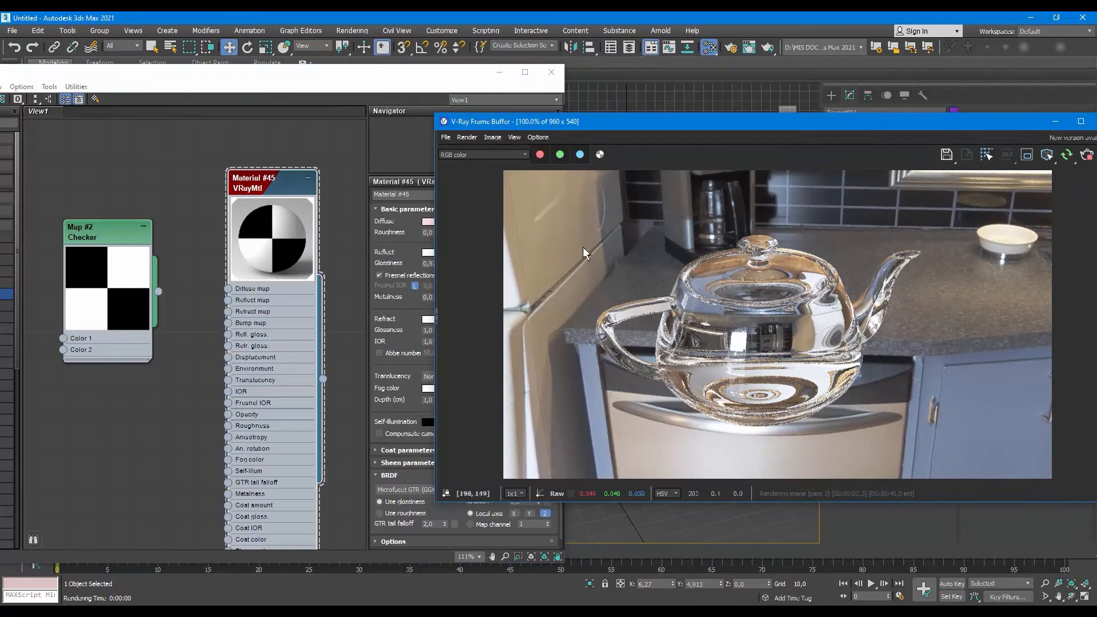
# Step: Bring the whole material editor into view, collapse the General maps group, and expand the list of V-Ray materials
pyautogui.click(395, 299)
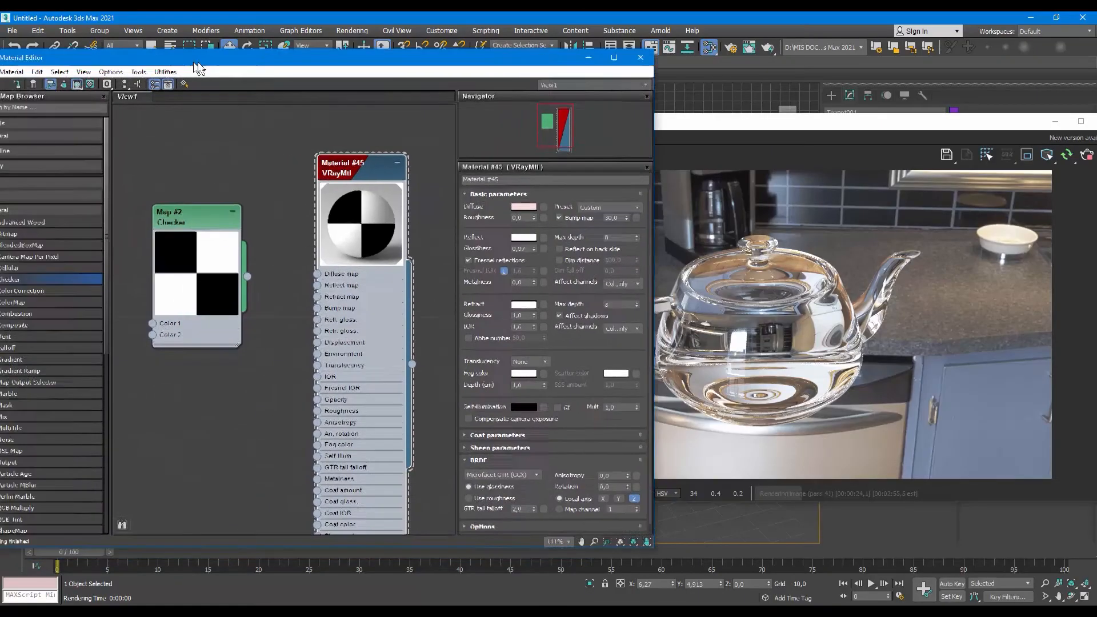
pyautogui.moveTo(142, 61); pyautogui.dragTo(218, 51)
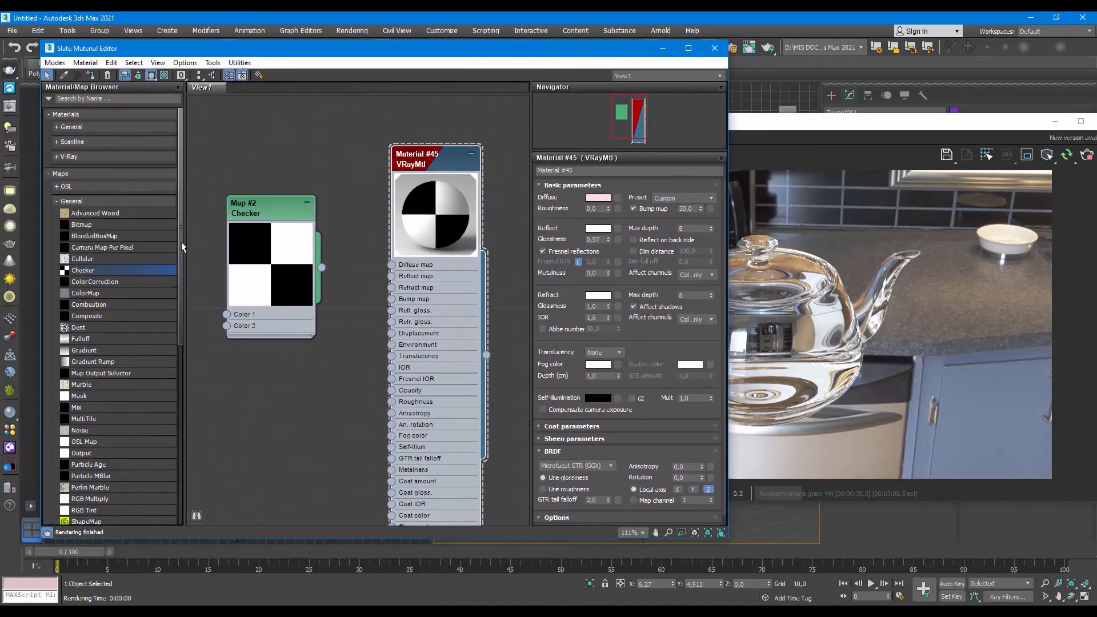
pyautogui.click(65, 204)
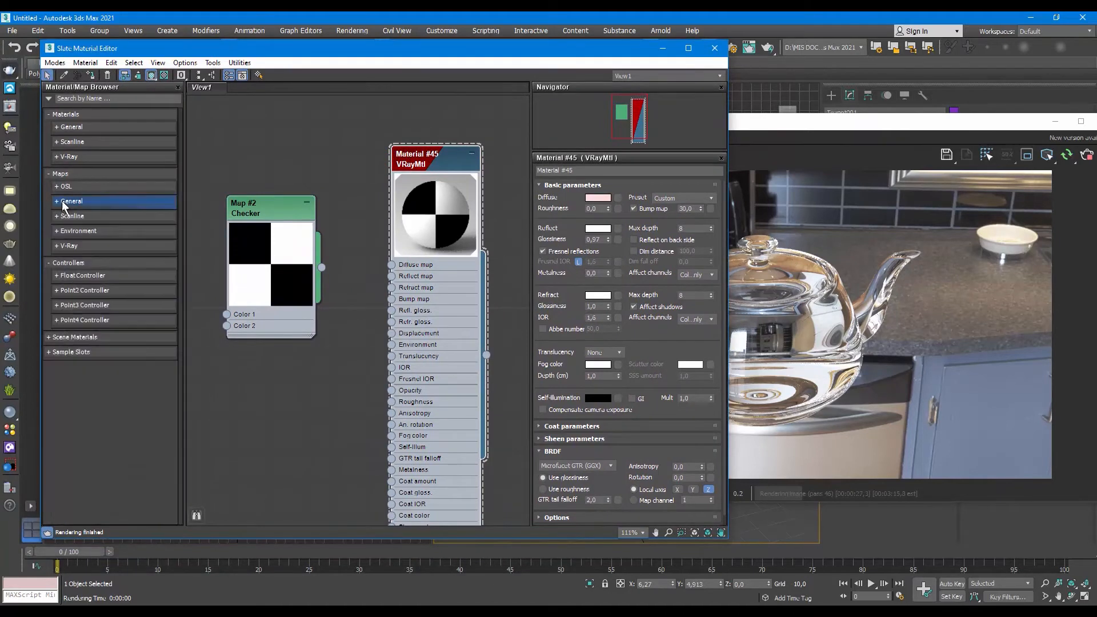
pyautogui.click(57, 246)
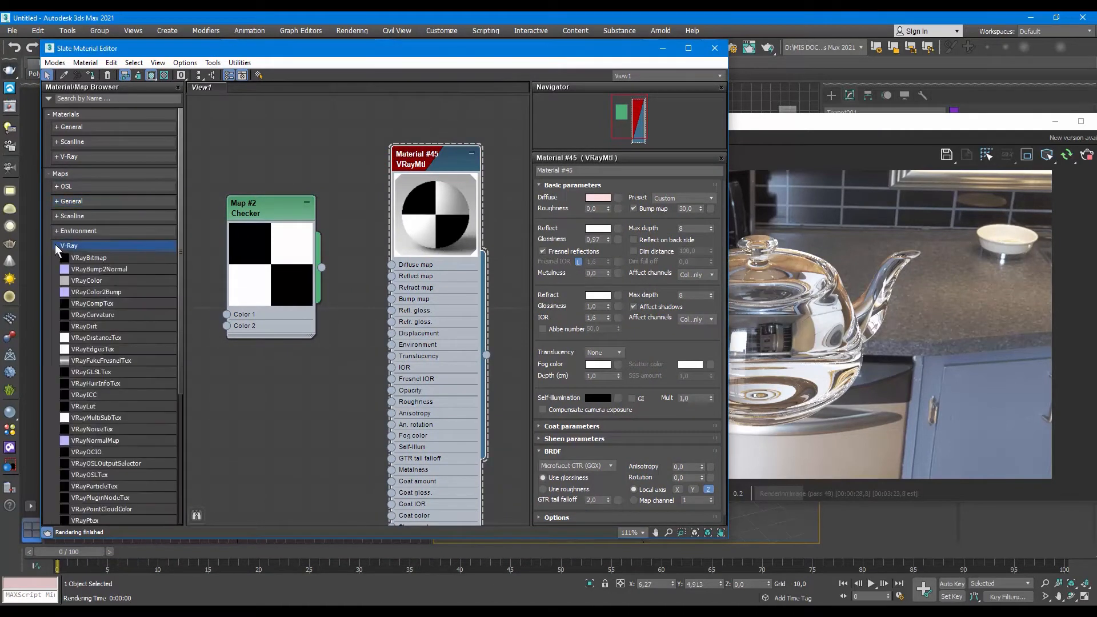
pyautogui.click(62, 202)
pyautogui.click(61, 203)
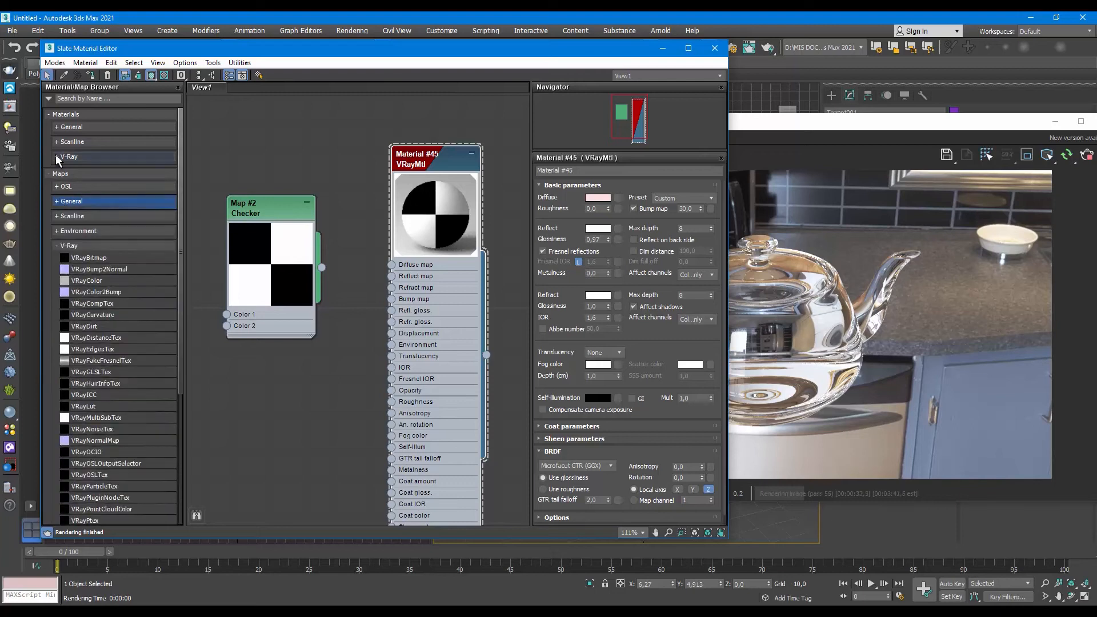
pyautogui.click(59, 157)
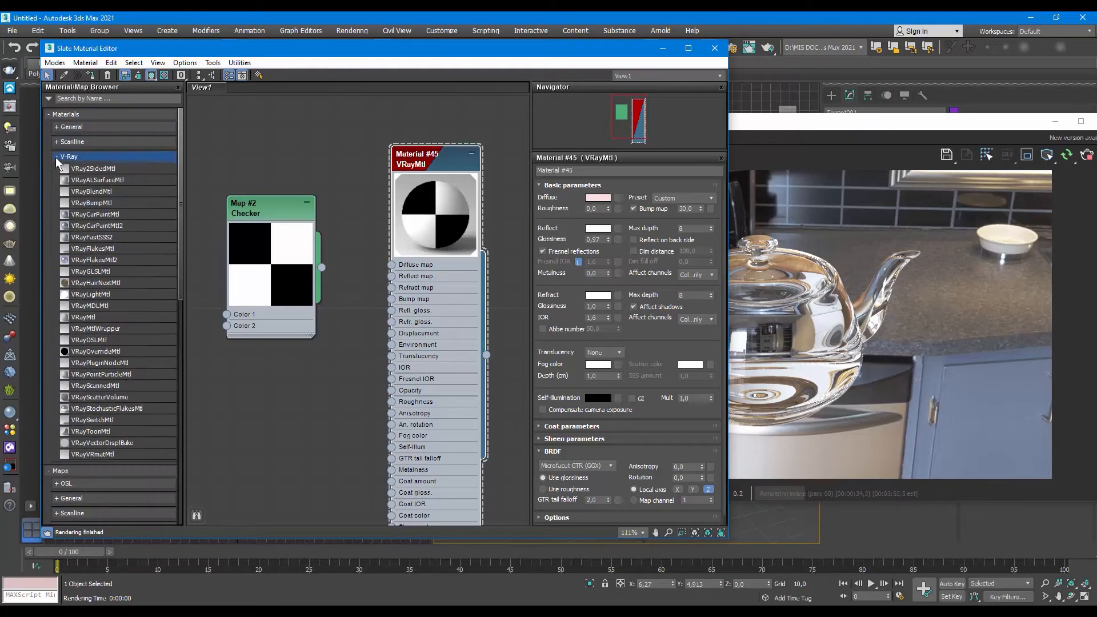
# Step: Add a new VRayMtl beside the existing material and make room for it in the node view
pyautogui.moveTo(84, 314); pyautogui.dragTo(477, 175)
pyautogui.moveTo(392, 169); pyautogui.dragTo(329, 156)
pyautogui.click(485, 154)
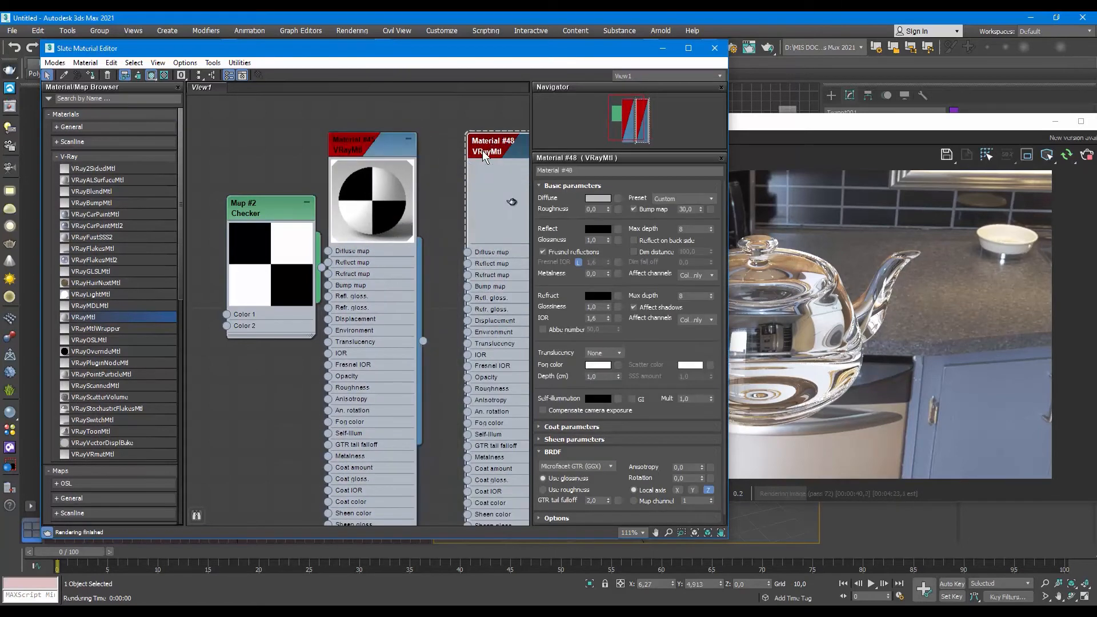
pyautogui.moveTo(489, 167); pyautogui.dragTo(369, 154, button='middle')
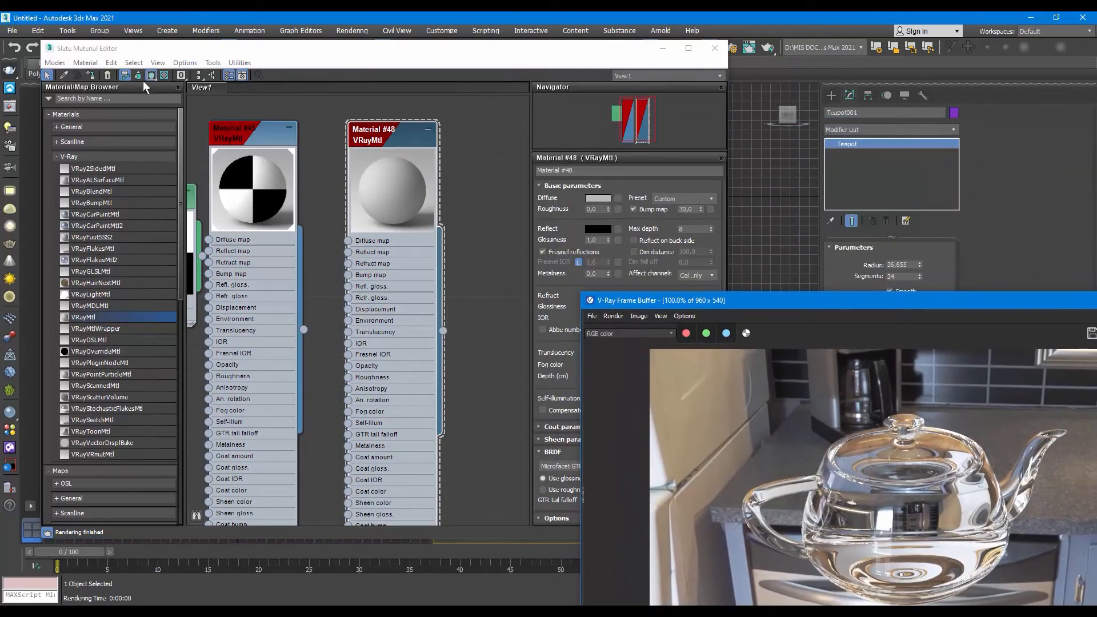
# Step: Assign the new VRayMtl to the selected teapot and place the material editor and frame buffer side by side
pyautogui.moveTo(264, 53); pyautogui.dragTo(204, 65)
pyautogui.click(38, 86)
pyautogui.moveTo(460, 67); pyautogui.dragTo(342, 42)
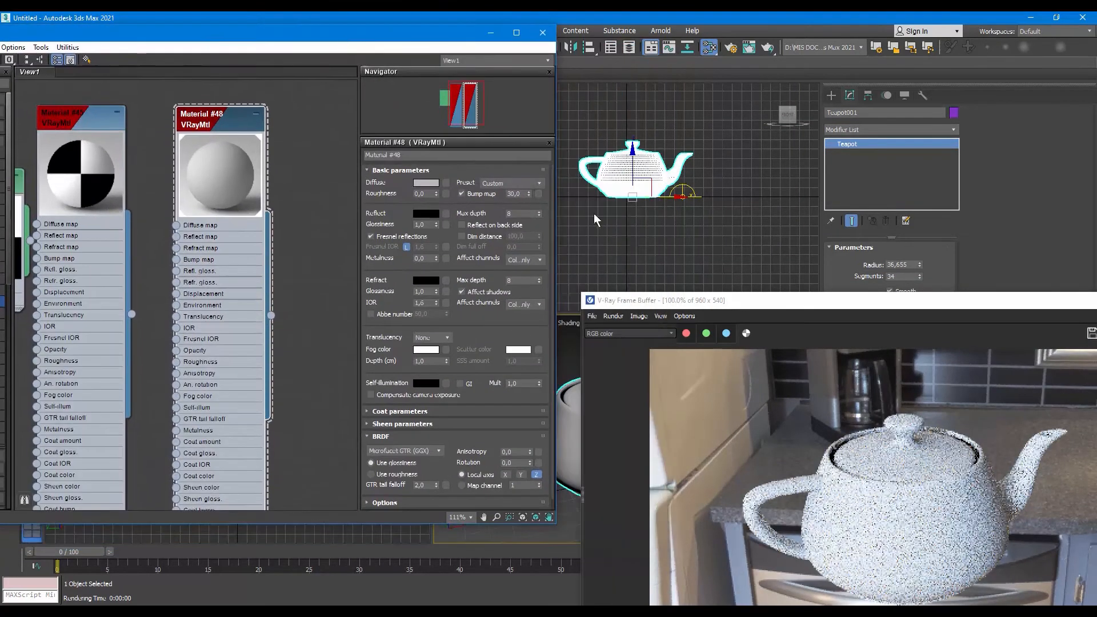
pyautogui.moveTo(652, 302); pyautogui.dragTo(557, 54)
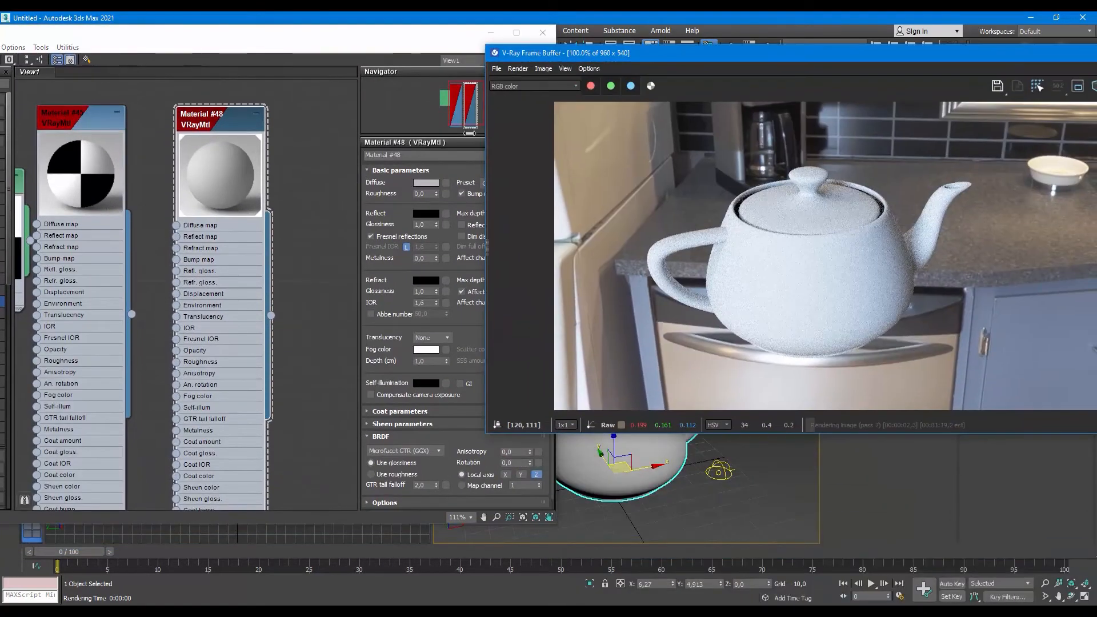
# Step: Set the new material's refraction colour to pure white, RGB 255, 255, 255
pyautogui.click(403, 197)
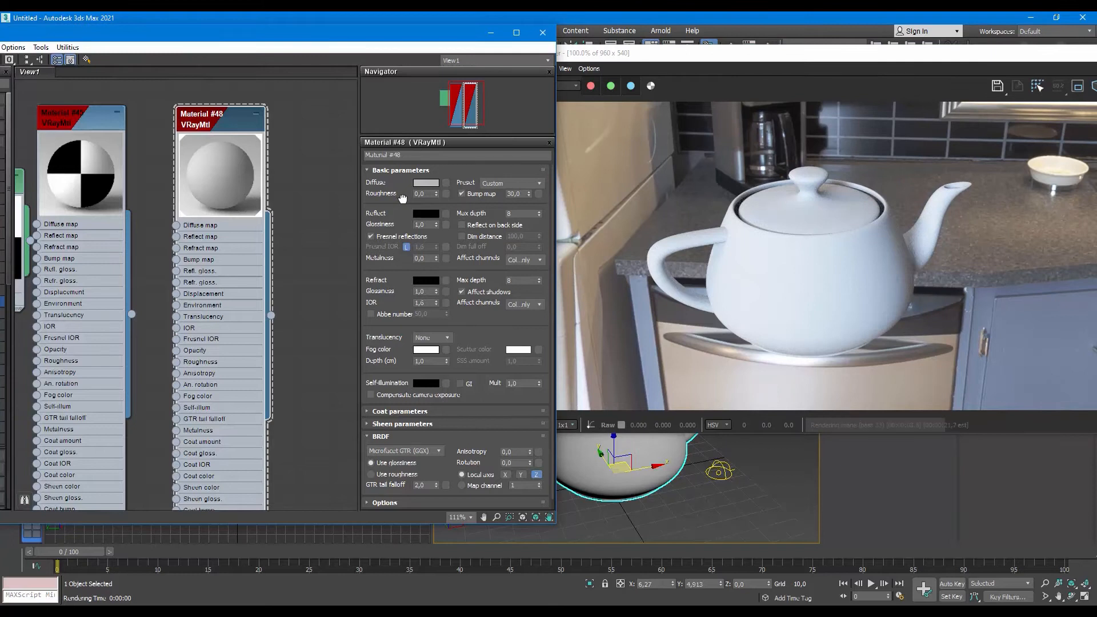
pyautogui.click(417, 281)
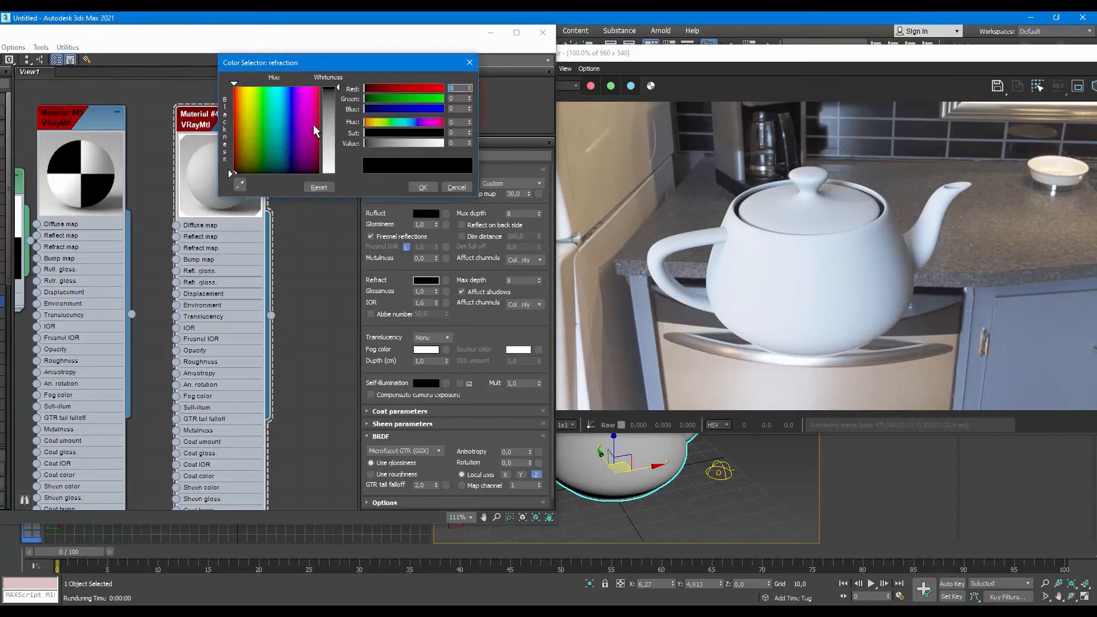
pyautogui.moveTo(340, 90); pyautogui.dragTo(338, 174)
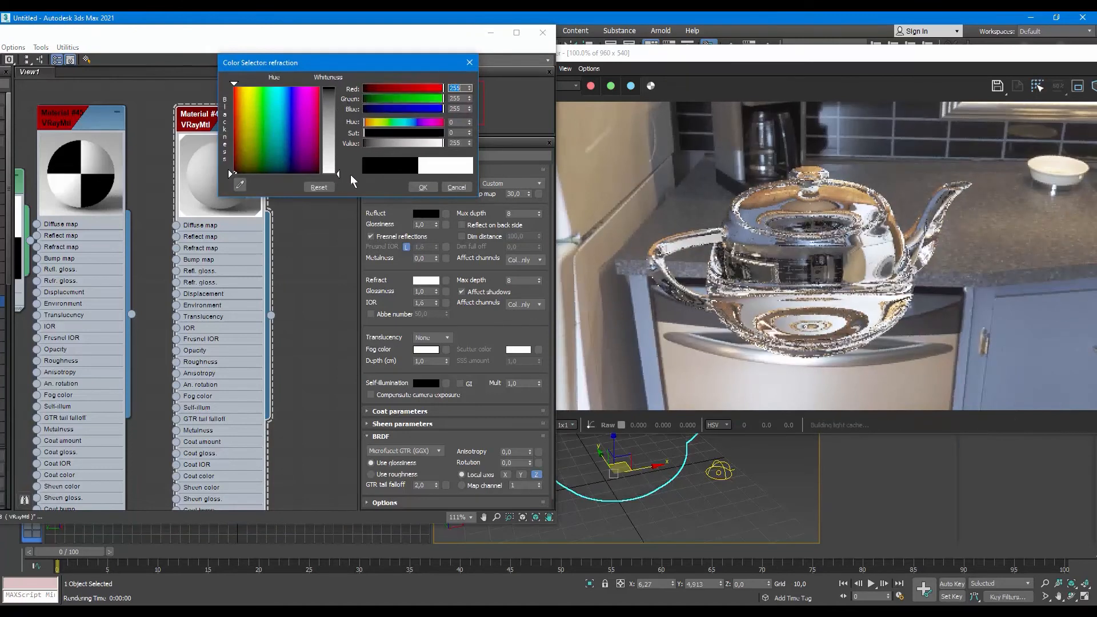
pyautogui.click(421, 187)
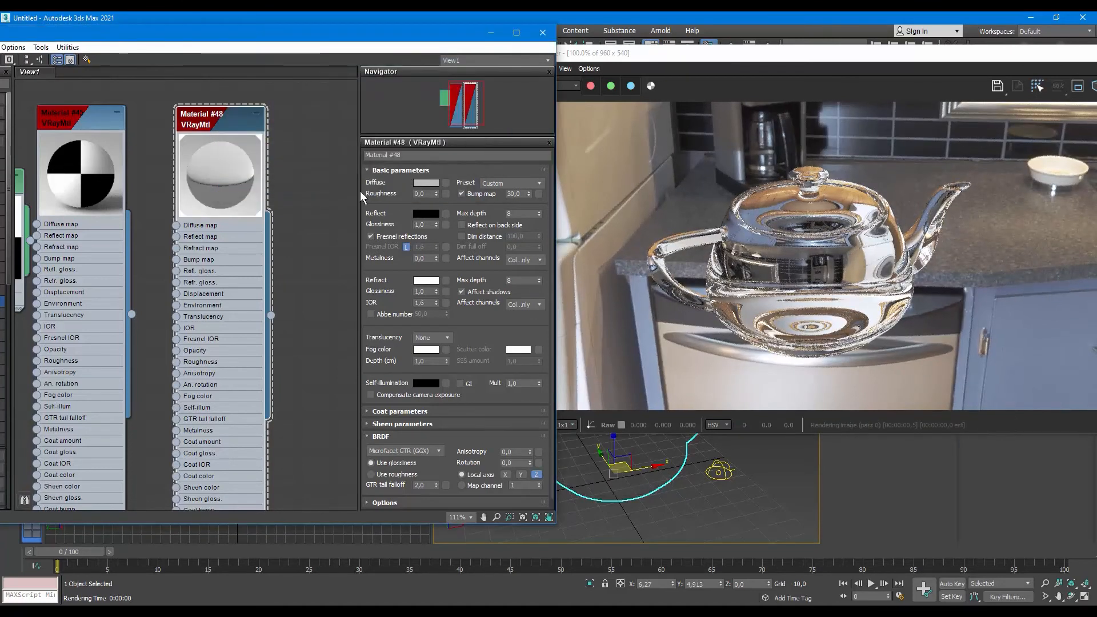
# Step: Set the refractive material's diffuse colour to pinkish red with RGB 251, 75, 75, and check its influence on the render
pyautogui.click(432, 185)
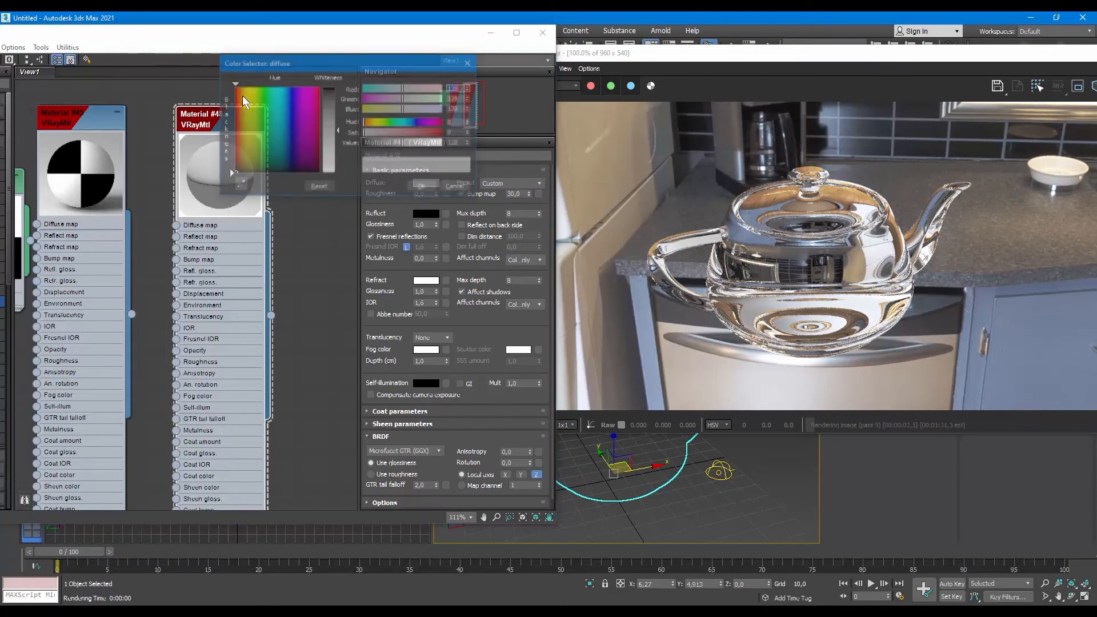
pyautogui.click(232, 86)
pyautogui.moveTo(328, 101); pyautogui.dragTo(264, 139)
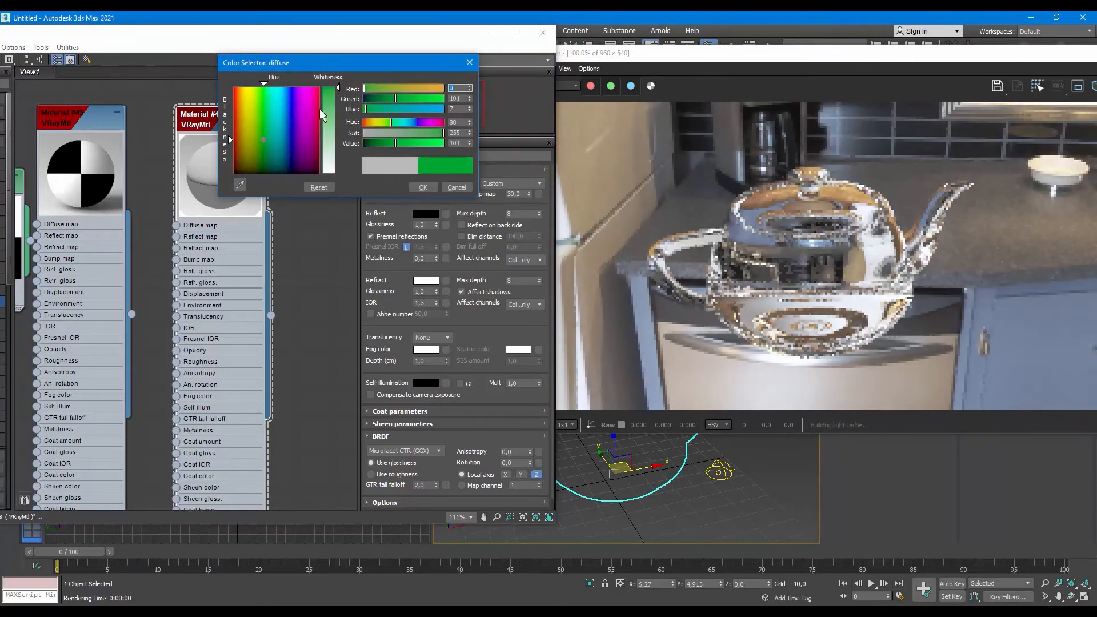
pyautogui.click(308, 113)
pyautogui.click(386, 98)
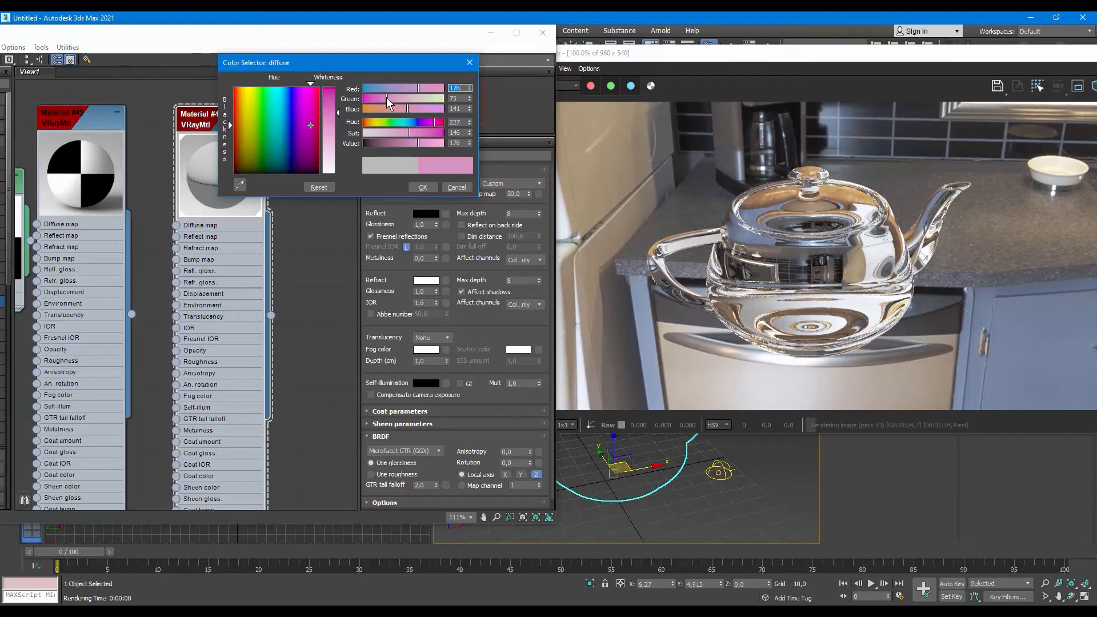
pyautogui.moveTo(283, 122); pyautogui.dragTo(318, 88)
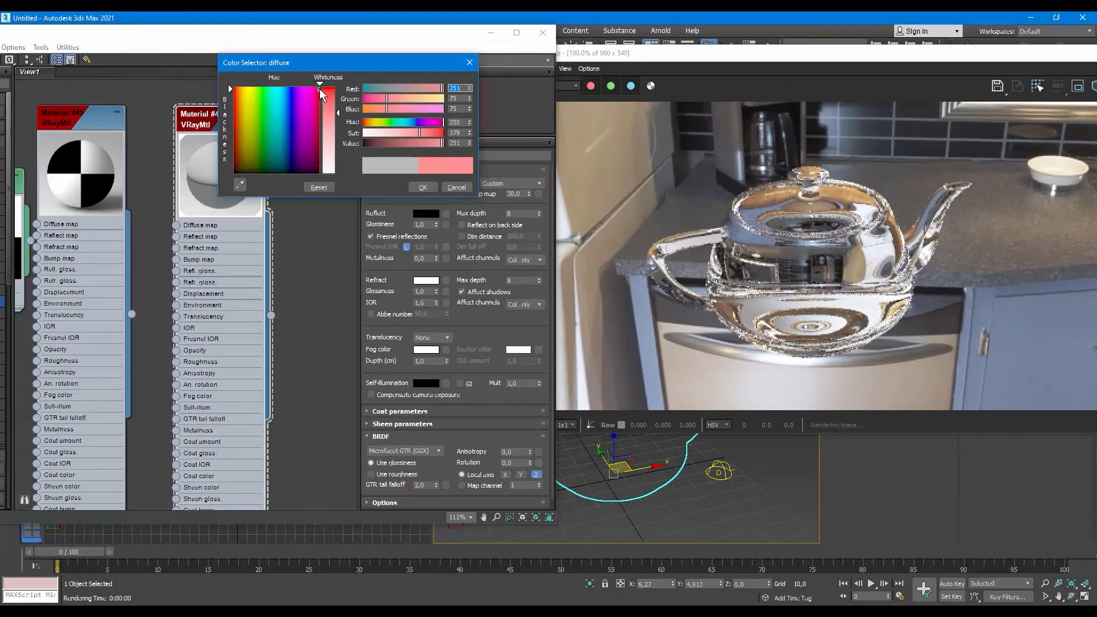
pyautogui.click(423, 187)
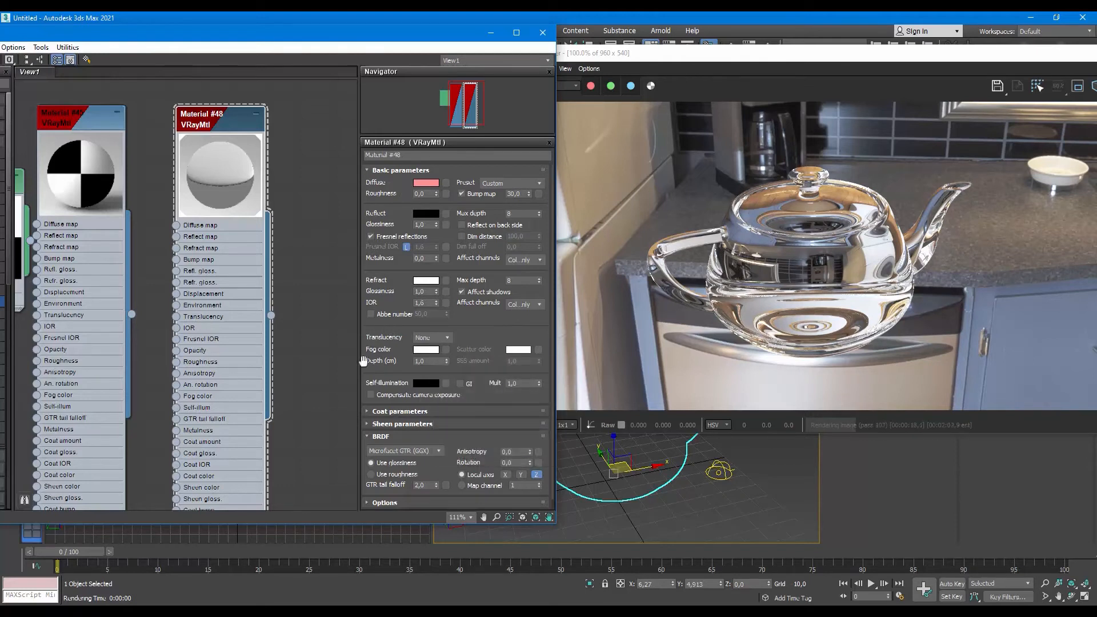
# Step: Tint the refractive material's fog colour a barely visible green with RGB 253, 255, 253
pyautogui.moveTo(420, 354)
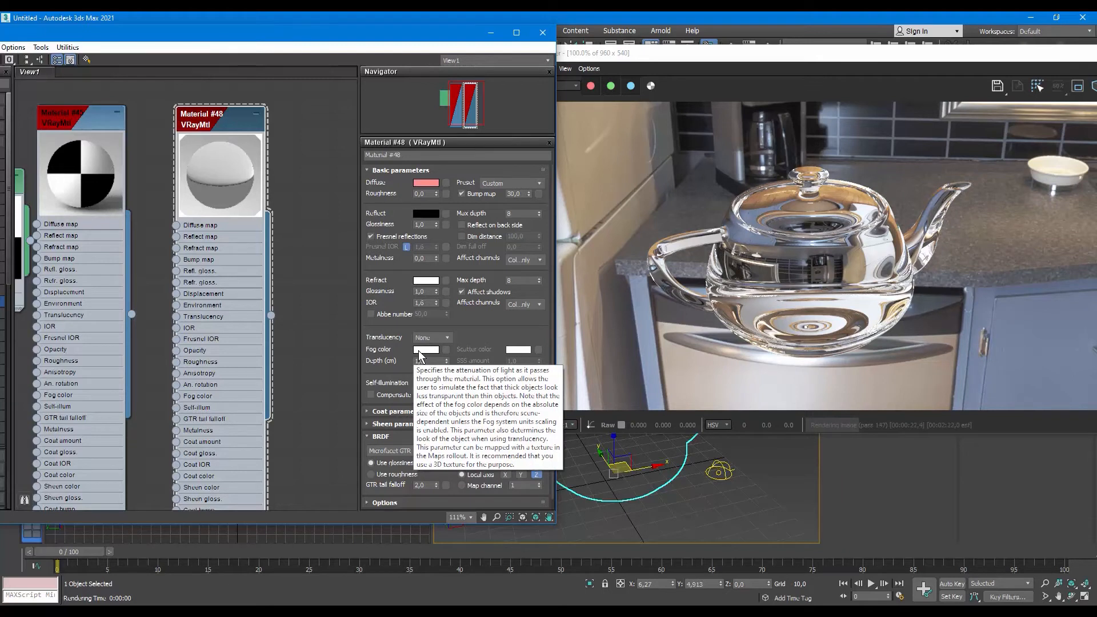
pyautogui.click(420, 350)
pyautogui.click(295, 112)
pyautogui.moveTo(295, 111); pyautogui.dragTo(266, 107)
pyautogui.moveTo(337, 171); pyautogui.dragTo(344, 174)
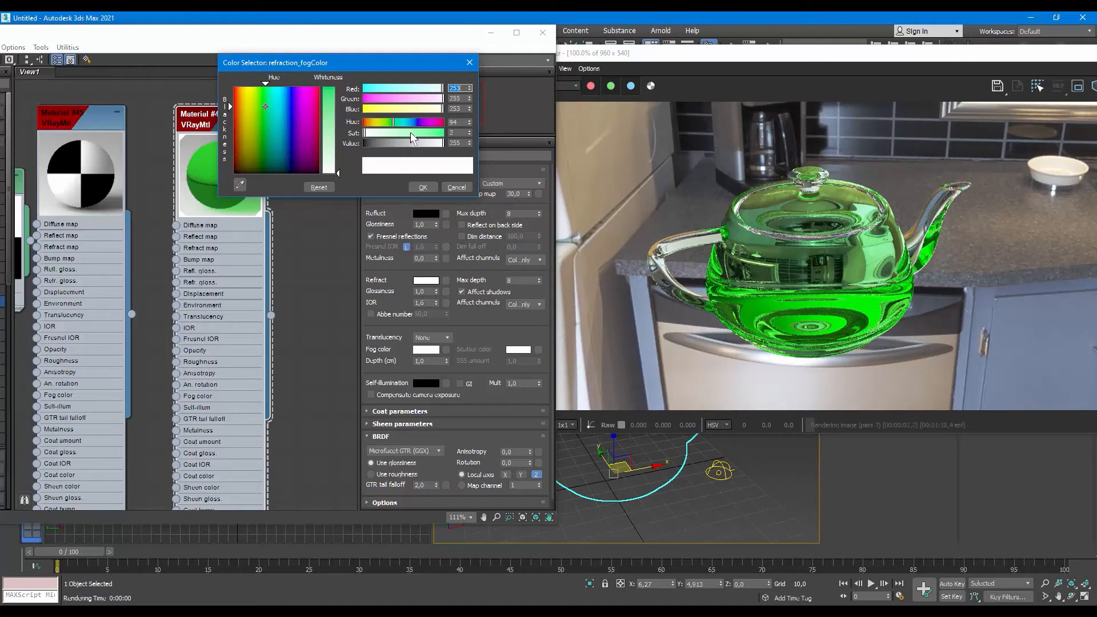
# Step: Try stronger pale green tints for the fog colour and set it to yellow-green, RGB 189, 255, 74
pyautogui.moveTo(367, 135)
pyautogui.mouseDown()
pyautogui.moveTo(433, 136)
pyautogui.moveTo(370, 135)
pyautogui.mouseUp()
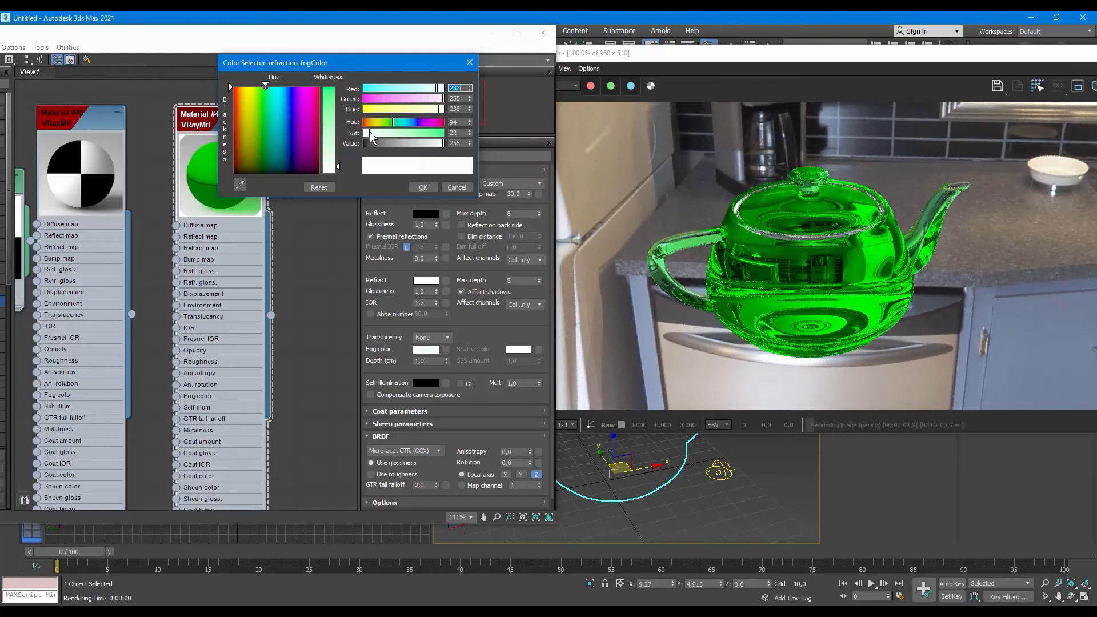
pyautogui.moveTo(404, 142); pyautogui.dragTo(459, 146)
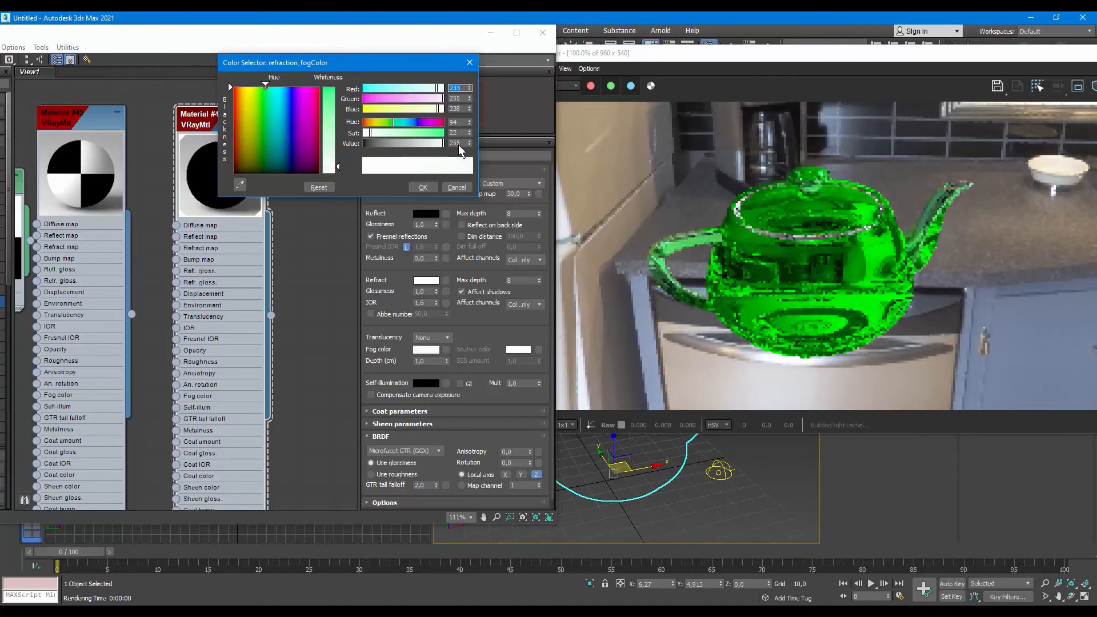
pyautogui.moveTo(370, 133); pyautogui.dragTo(371, 136)
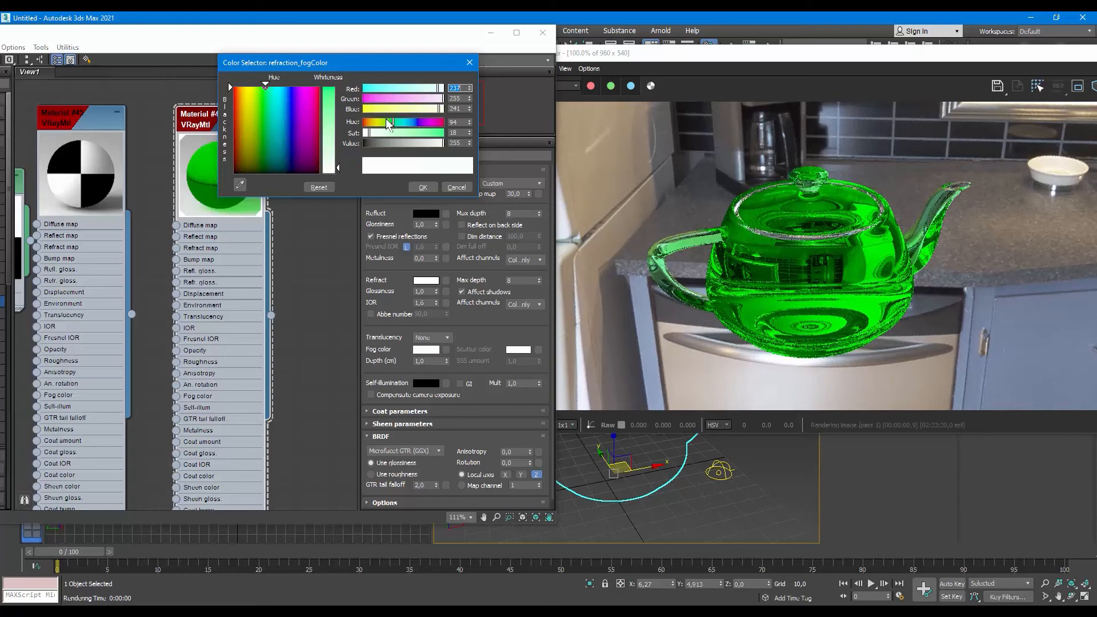
pyautogui.moveTo(393, 122); pyautogui.dragTo(336, 110)
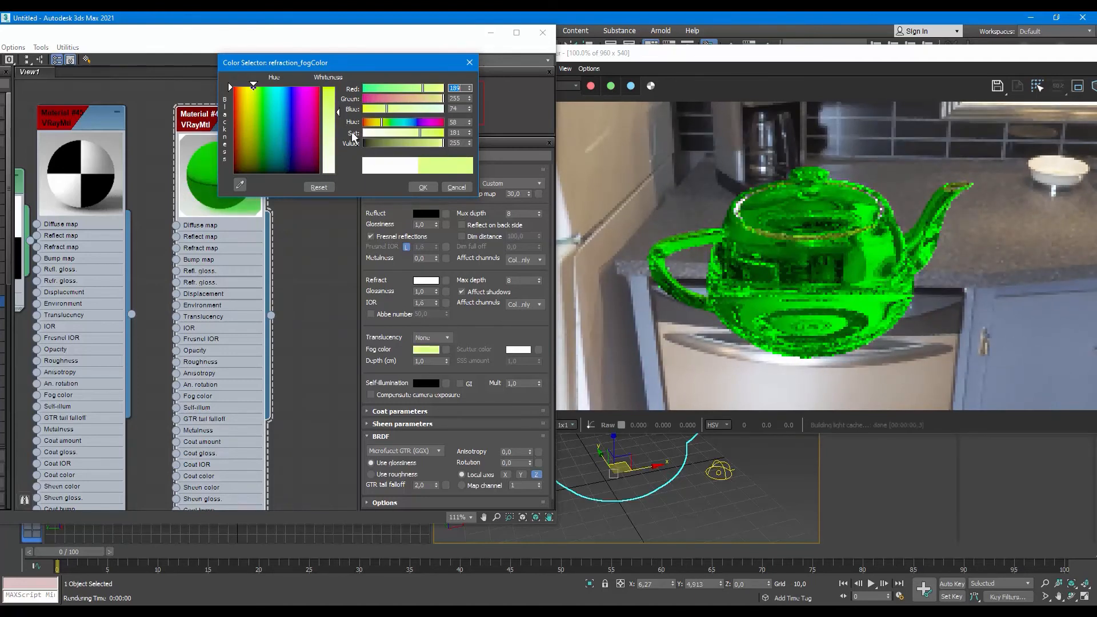
pyautogui.click(422, 188)
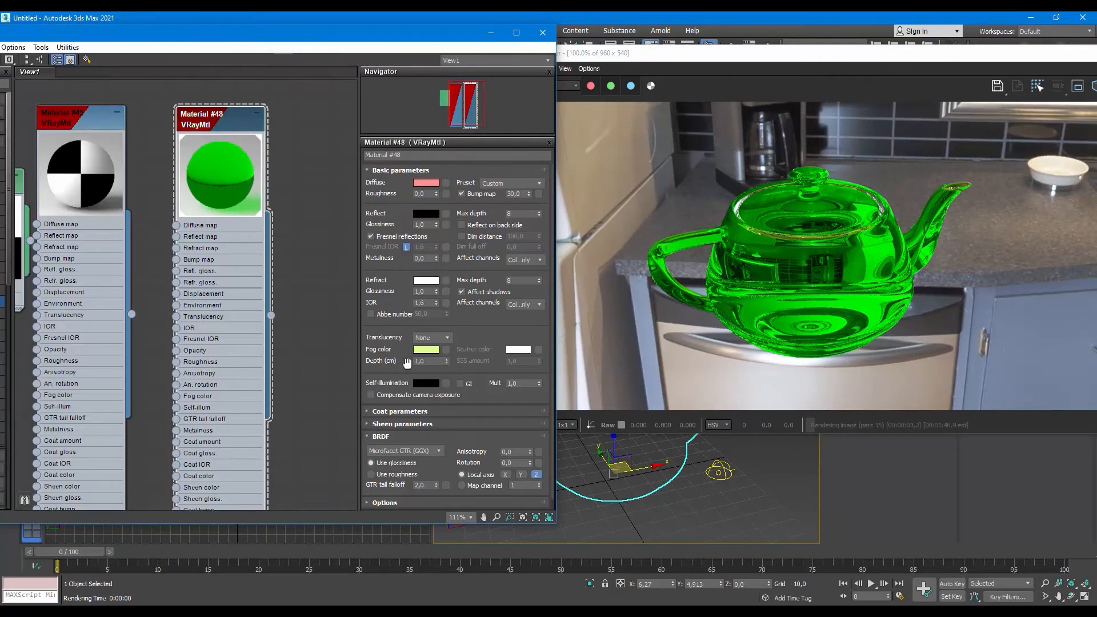
# Step: Try very small fog depths and set the depth to 0.02 cm
pyautogui.moveTo(446, 362); pyautogui.dragTo(437, 425)
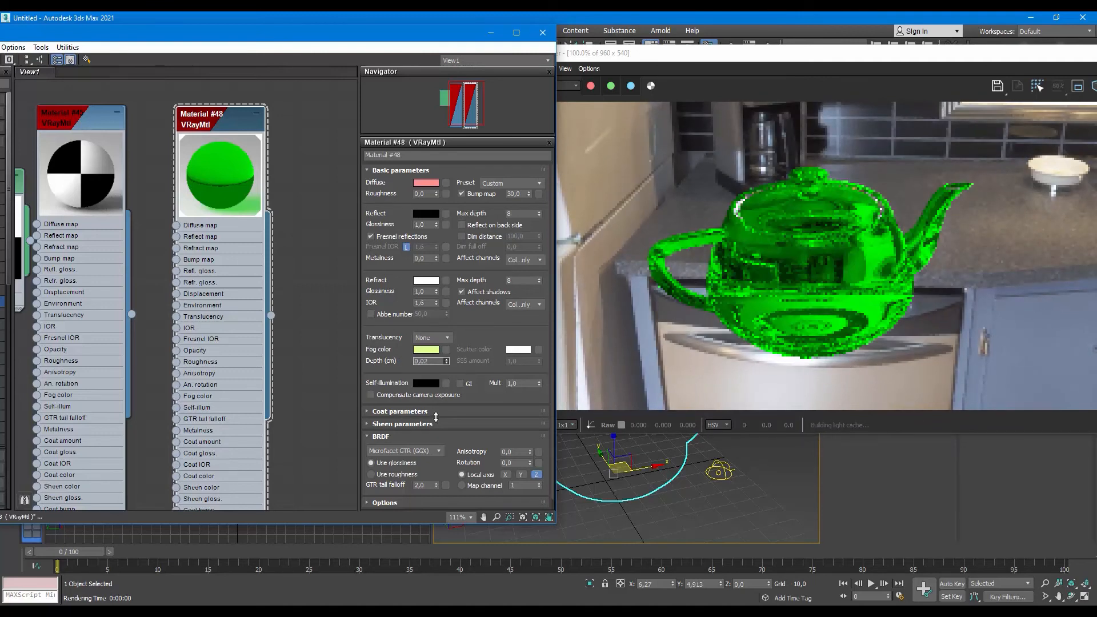
pyautogui.moveTo(431, 361); pyautogui.dragTo(389, 365)
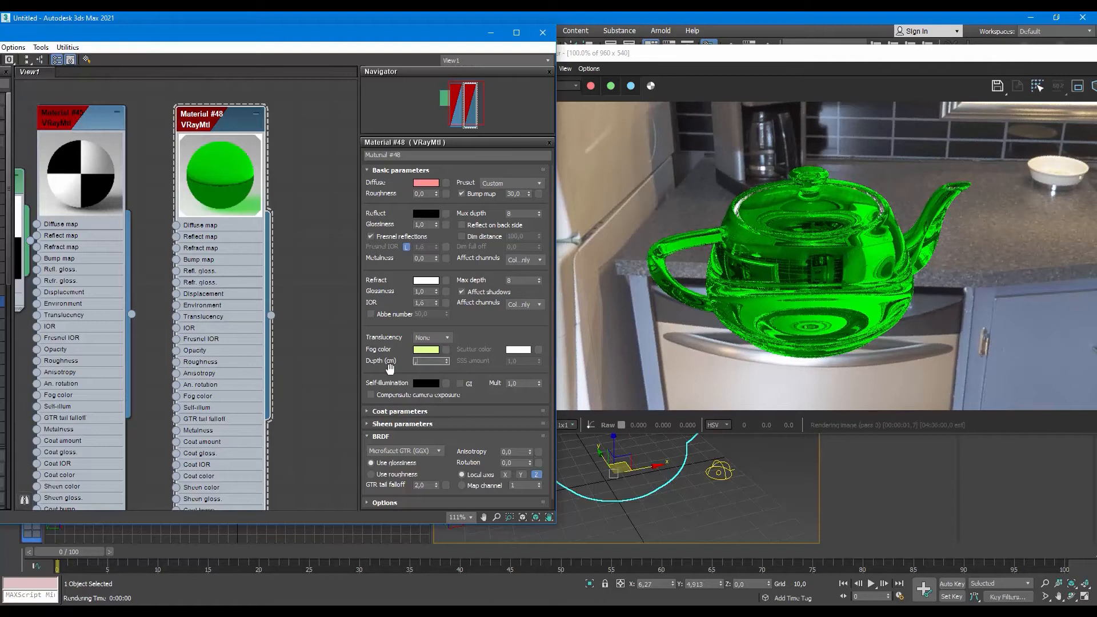
pyautogui.write(',002')
pyautogui.press('Return')
pyautogui.write(',0002')
pyautogui.press('Return')
pyautogui.write(',002')
pyautogui.press('Return')
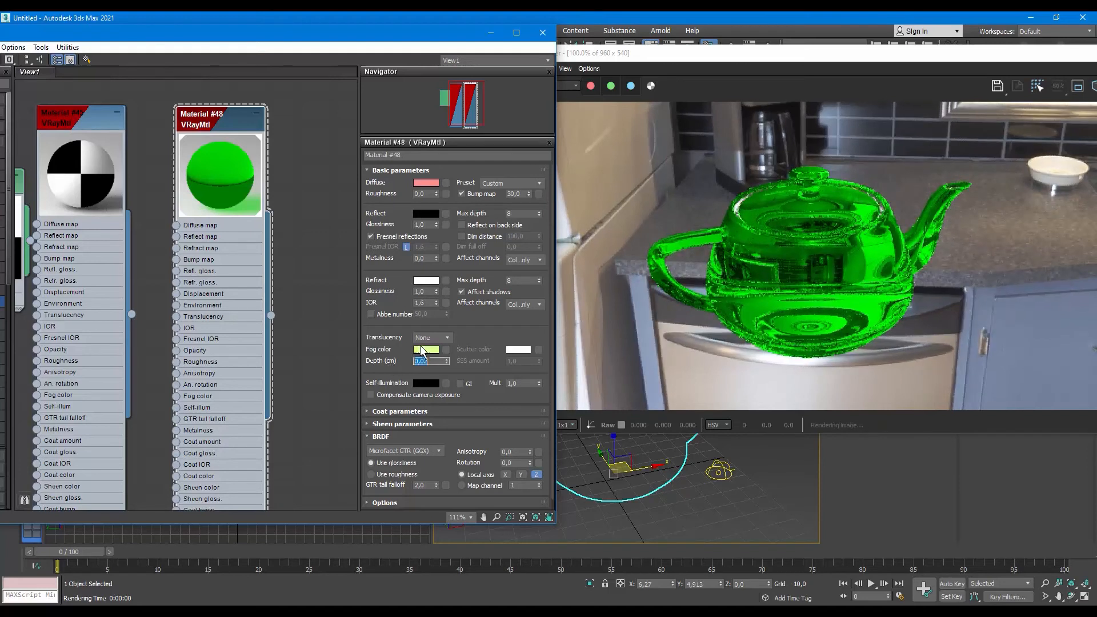
# Step: Lighten the fog colour to near-white with RGB 254, 255, 252
pyautogui.click(425, 349)
pyautogui.moveTo(337, 110); pyautogui.dragTo(338, 173)
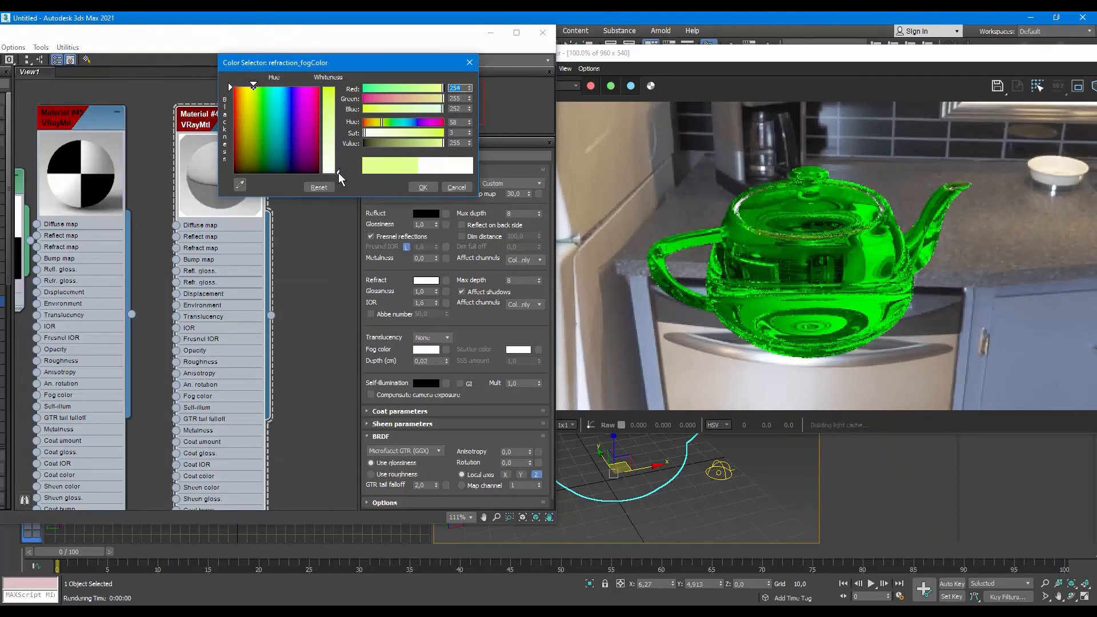
pyautogui.click(426, 187)
# Step: Clear the viewport and create a thin upright box in front of the teapot, about 3.9 long, 88 wide and 96 high
pyautogui.moveTo(608, 56); pyautogui.dragTo(536, 83)
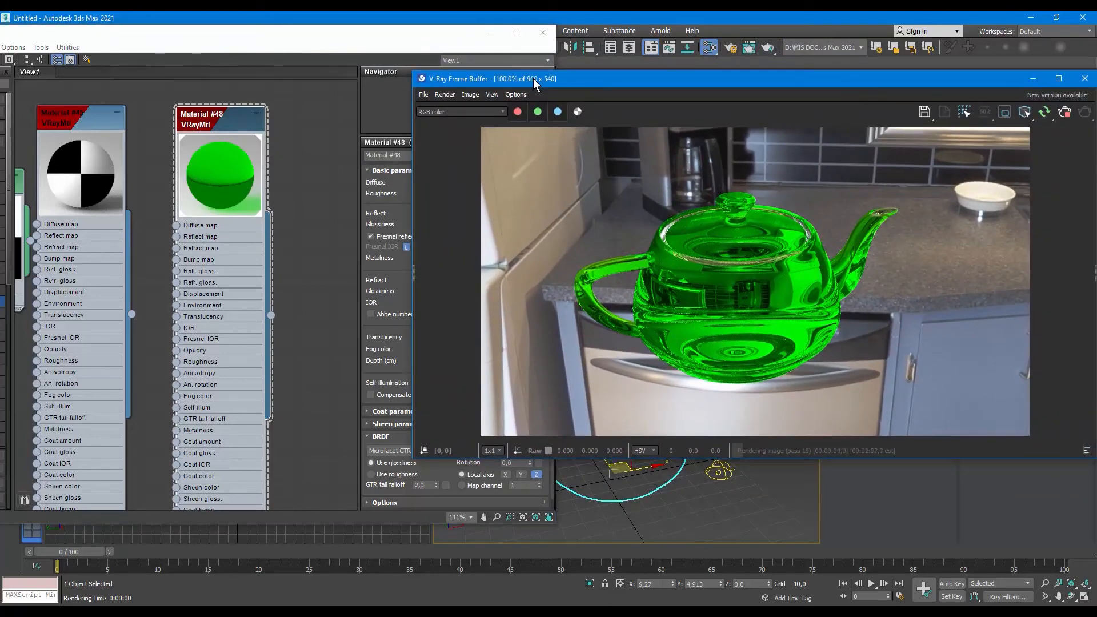
pyautogui.moveTo(754, 72); pyautogui.dragTo(765, 542)
pyautogui.click(742, 506)
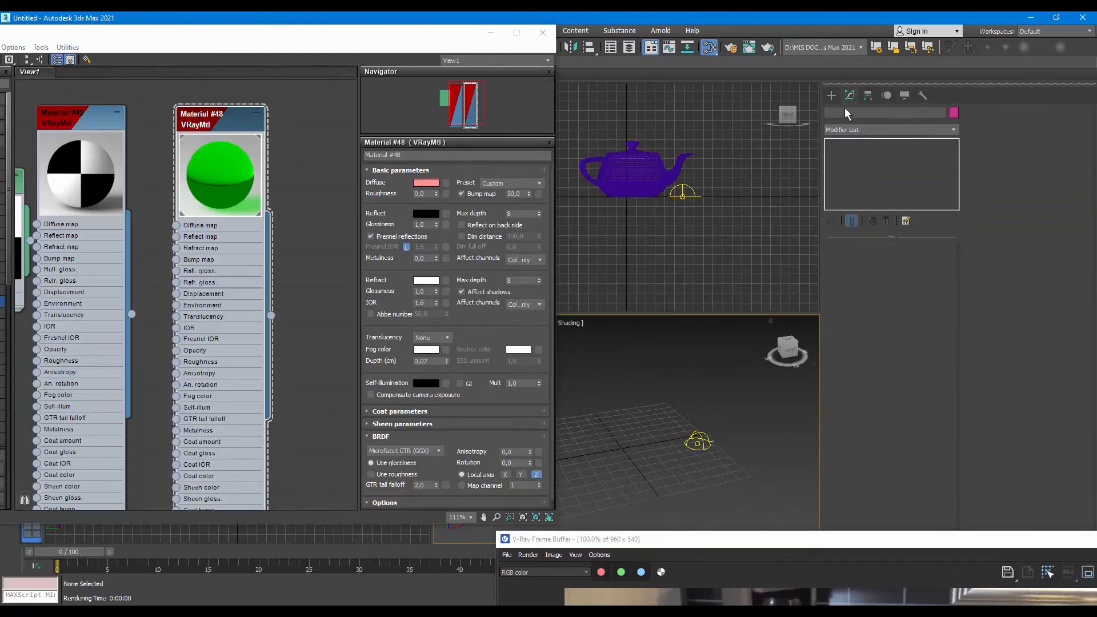
pyautogui.click(831, 94)
pyautogui.click(830, 111)
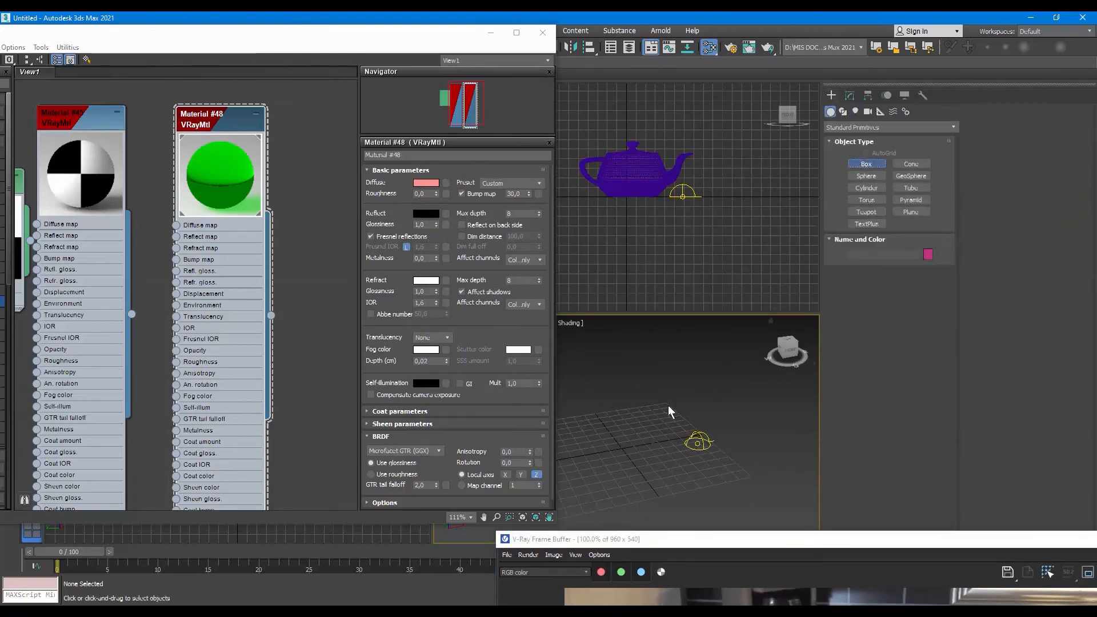
pyautogui.click(866, 164)
pyautogui.moveTo(701, 480); pyautogui.dragTo(581, 501)
pyautogui.click(611, 365)
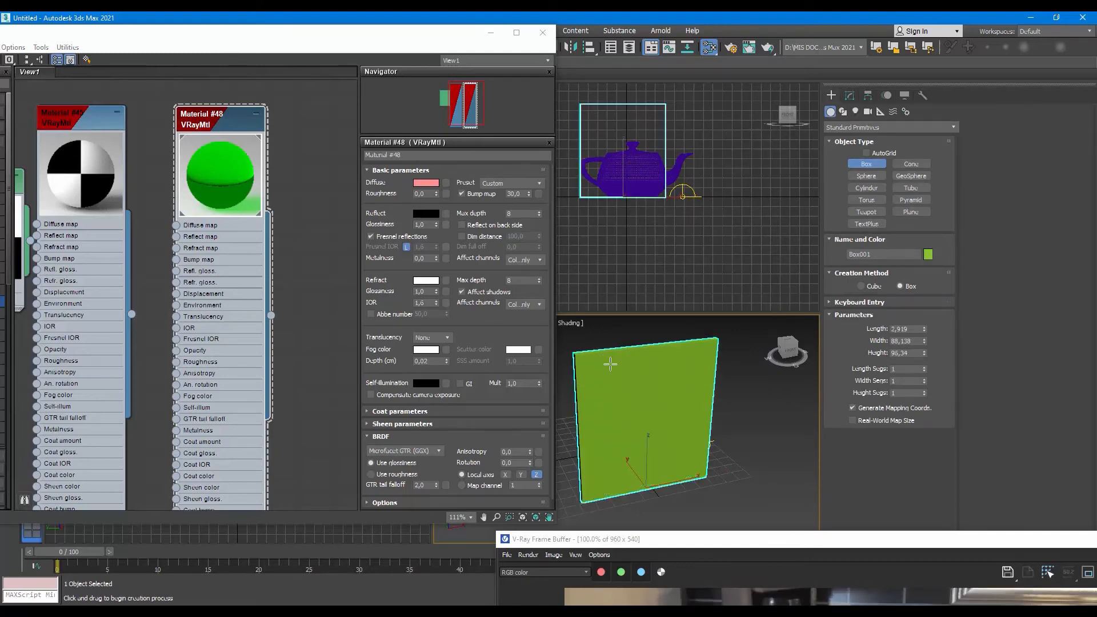
pyautogui.rightClick(612, 379)
# Step: Assign the refractive VRayMtl to the box and arrange the material editor beside the frame buffer
pyautogui.moveTo(665, 539); pyautogui.dragTo(714, 121)
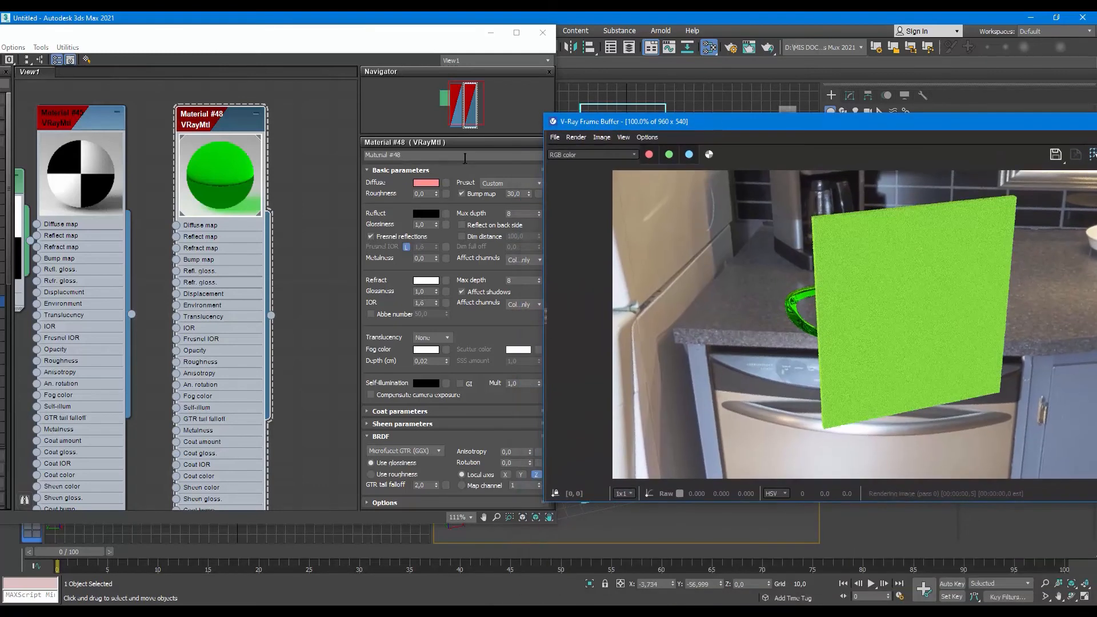
pyautogui.moveTo(52, 33); pyautogui.dragTo(161, 28)
pyautogui.click(28, 56)
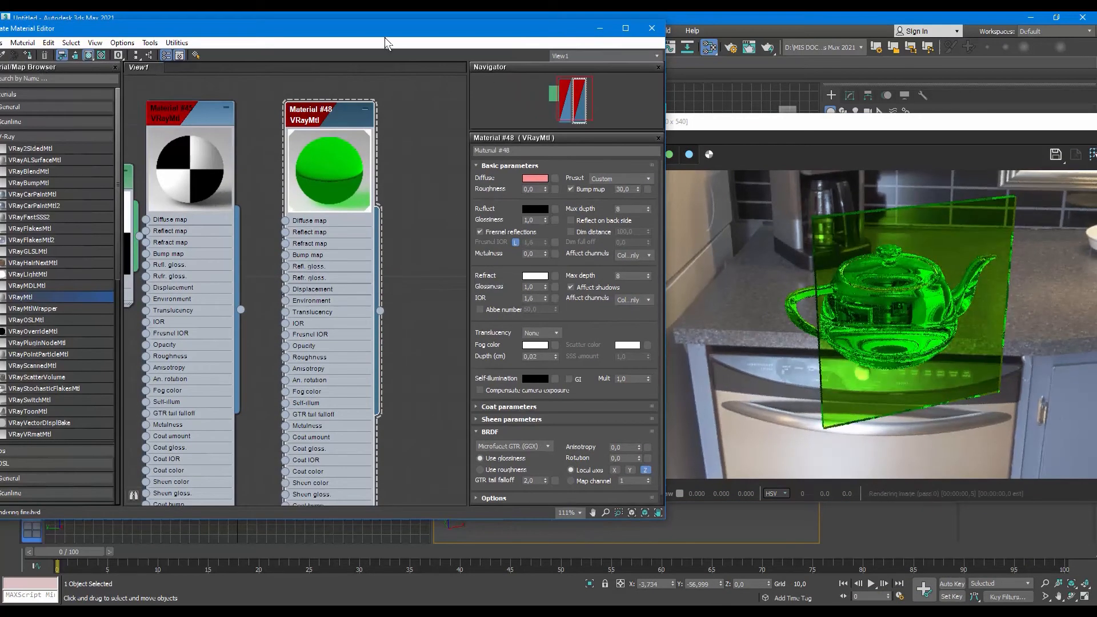
pyautogui.moveTo(379, 30); pyautogui.dragTo(343, 22)
pyautogui.click(730, 150)
pyautogui.moveTo(755, 124); pyautogui.dragTo(711, 111)
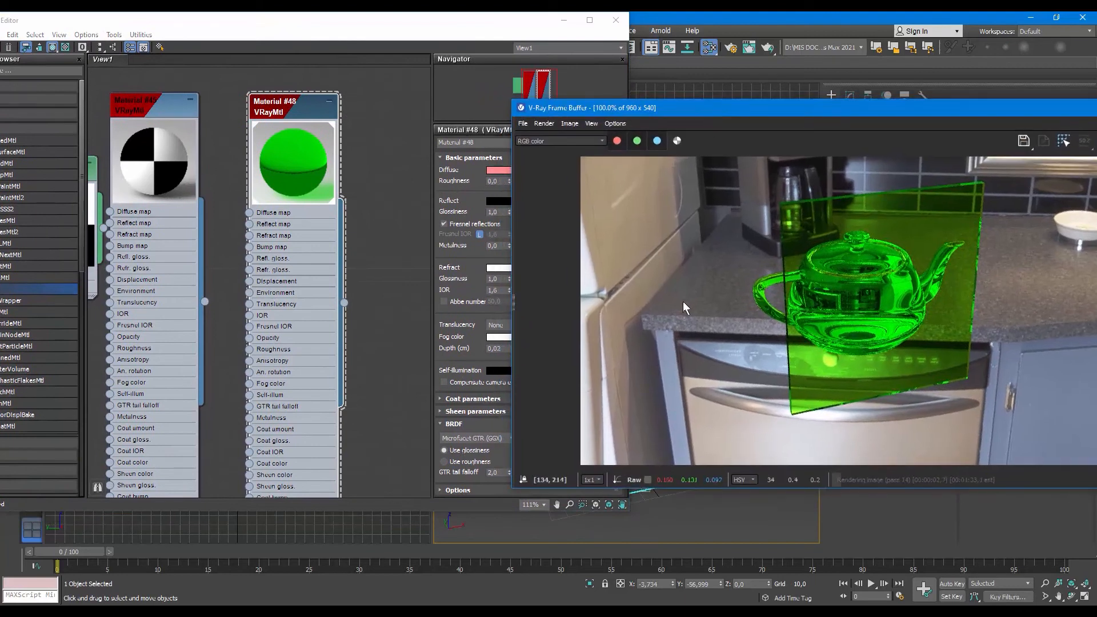
pyautogui.click(274, 106)
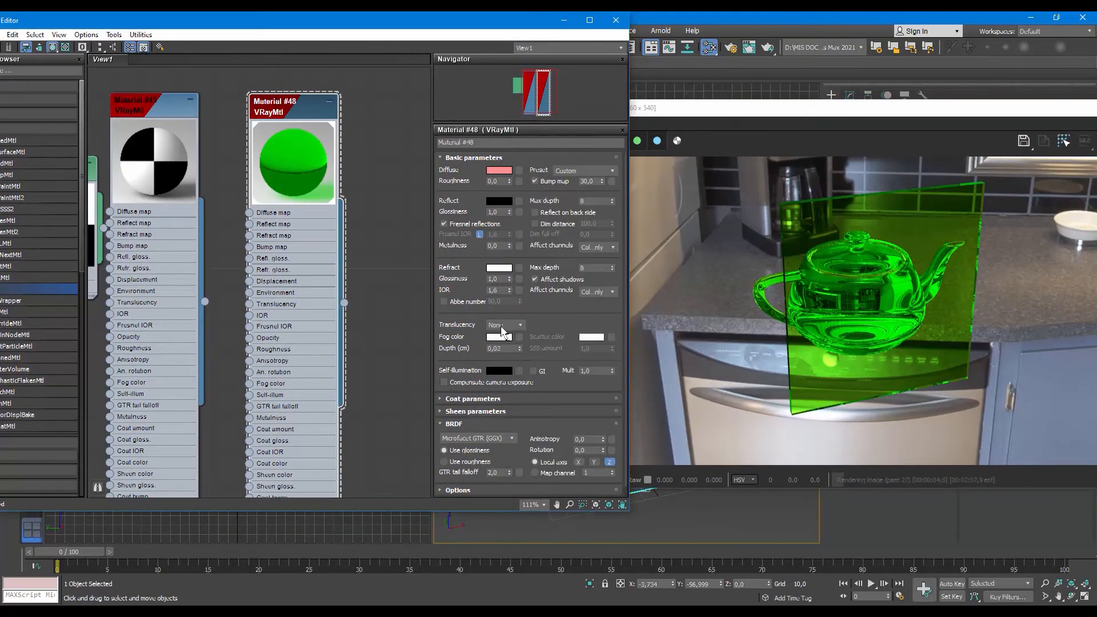
# Step: Compare fog depths of 2.33 and 0.01 cm on the box and teapot, and set the depth to 1 cm
pyautogui.moveTo(518, 347); pyautogui.dragTo(518, 229)
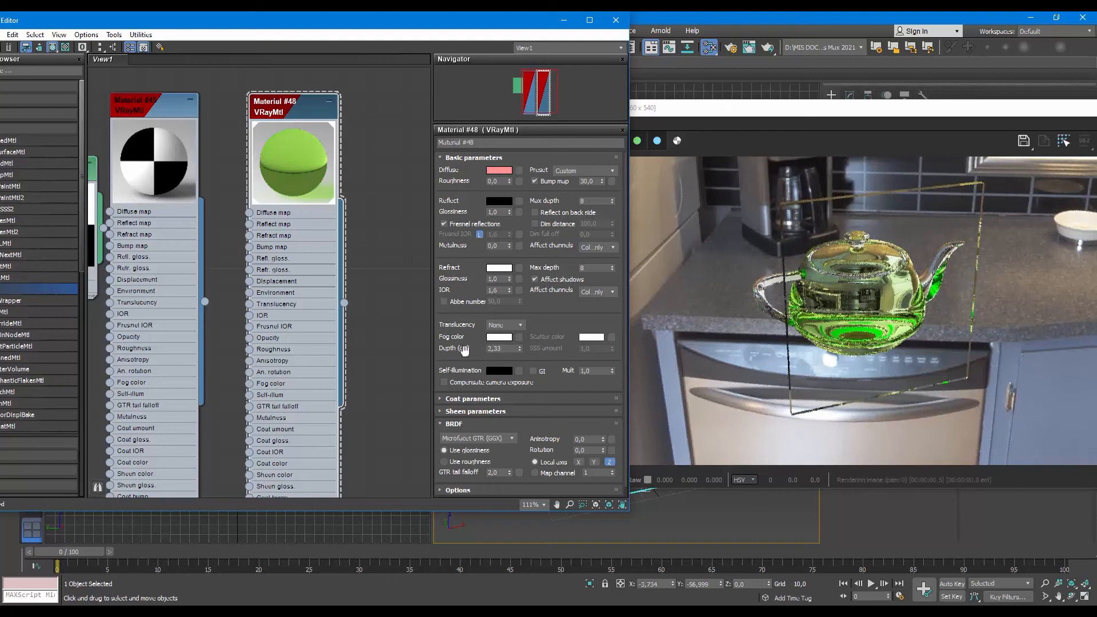
pyautogui.click(487, 348)
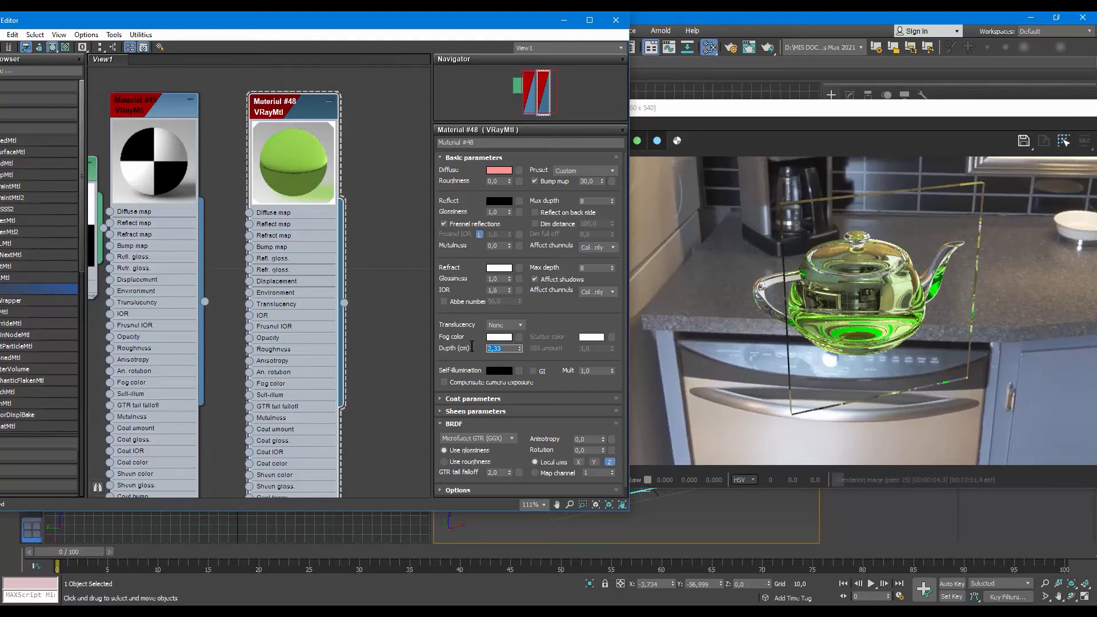
pyautogui.moveTo(519, 348); pyautogui.dragTo(516, 402)
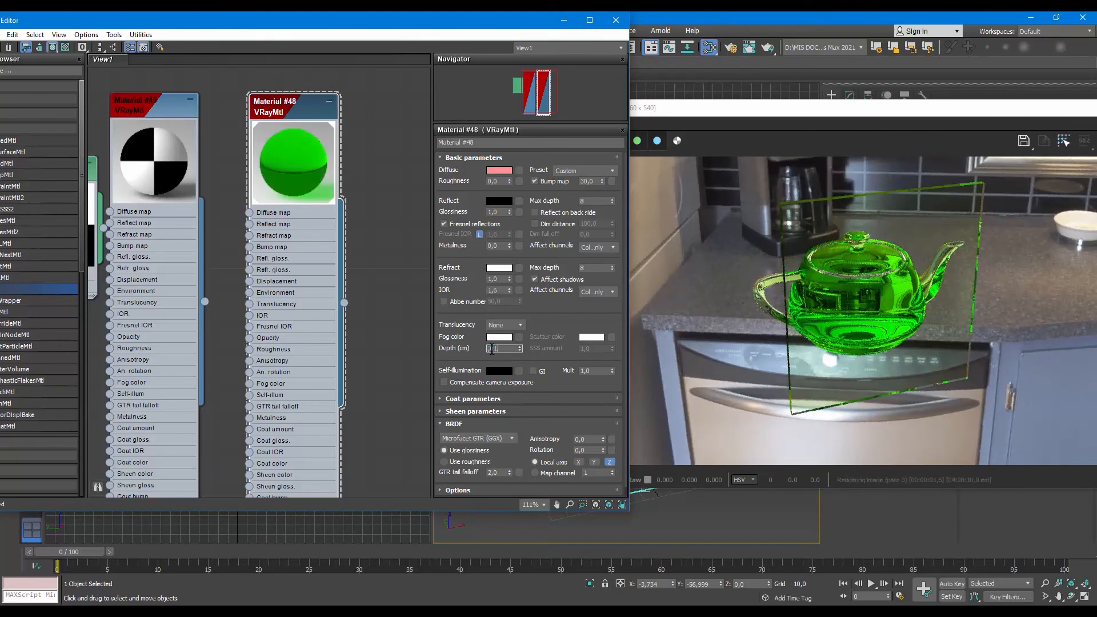
pyautogui.press('Return')
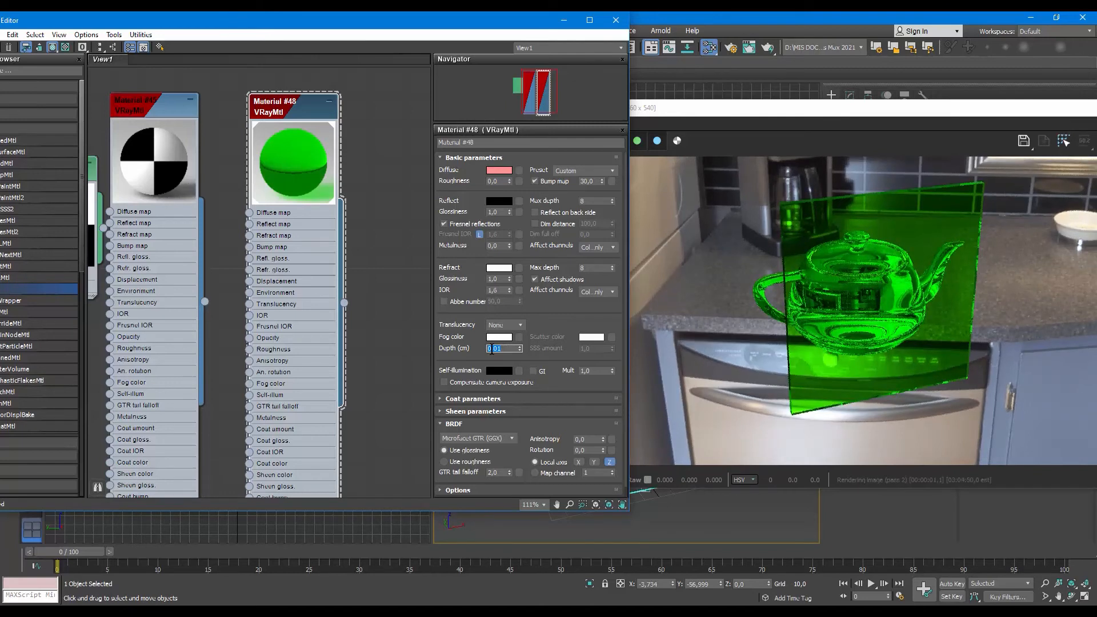
pyautogui.write('1')
pyautogui.press('Return')
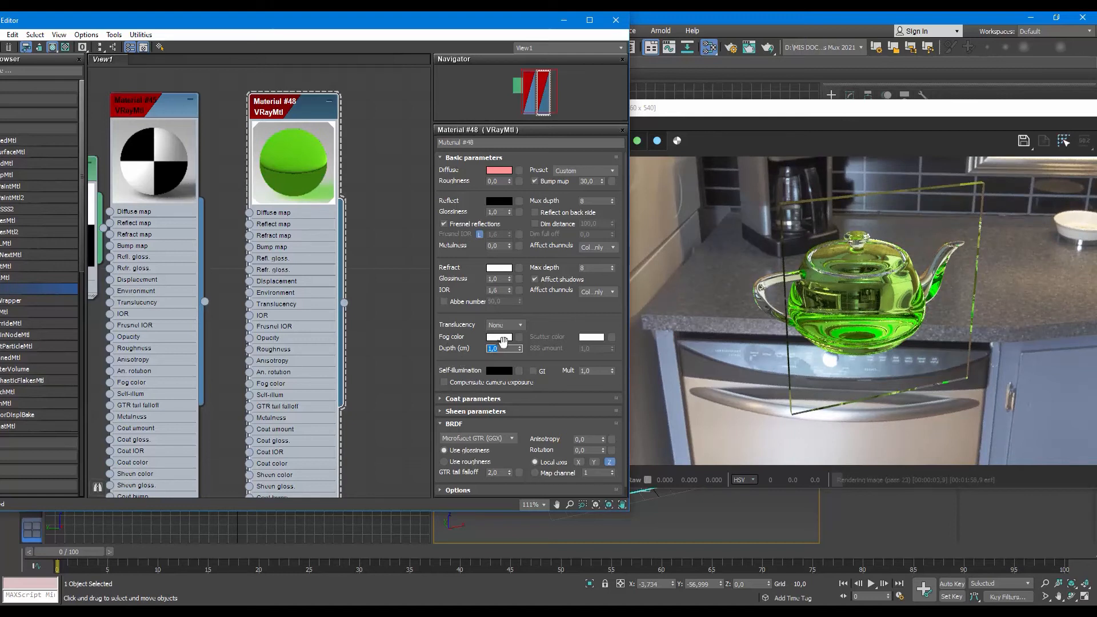
# Step: Change the fog colour to a very pale blue with hue 166 and saturation 3, and view the render
pyautogui.click(497, 337)
pyautogui.click(416, 122)
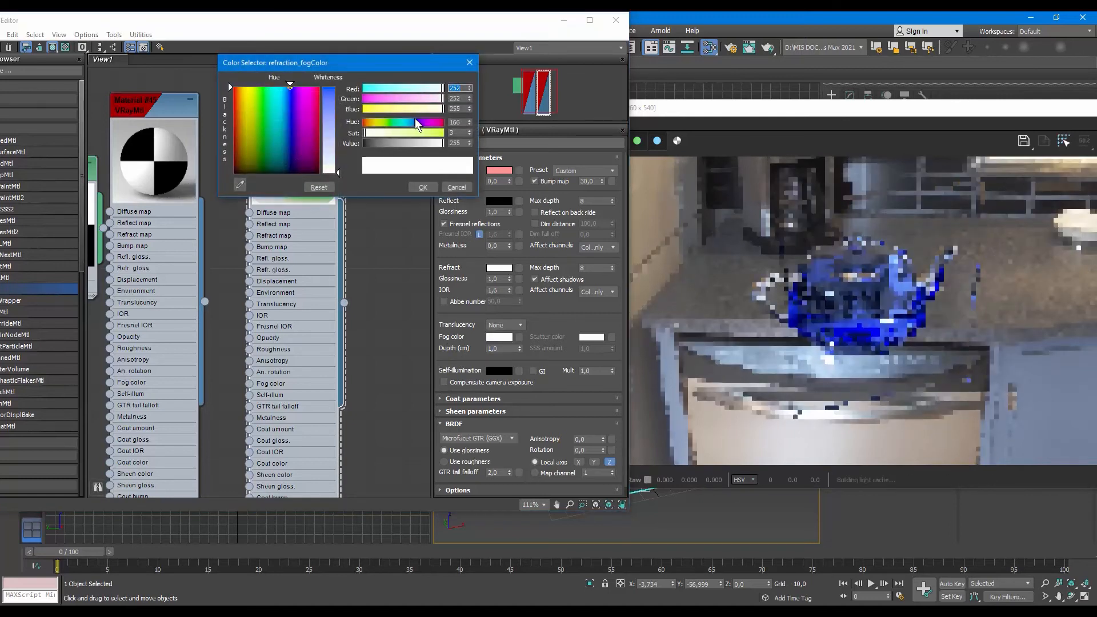
pyautogui.click(423, 186)
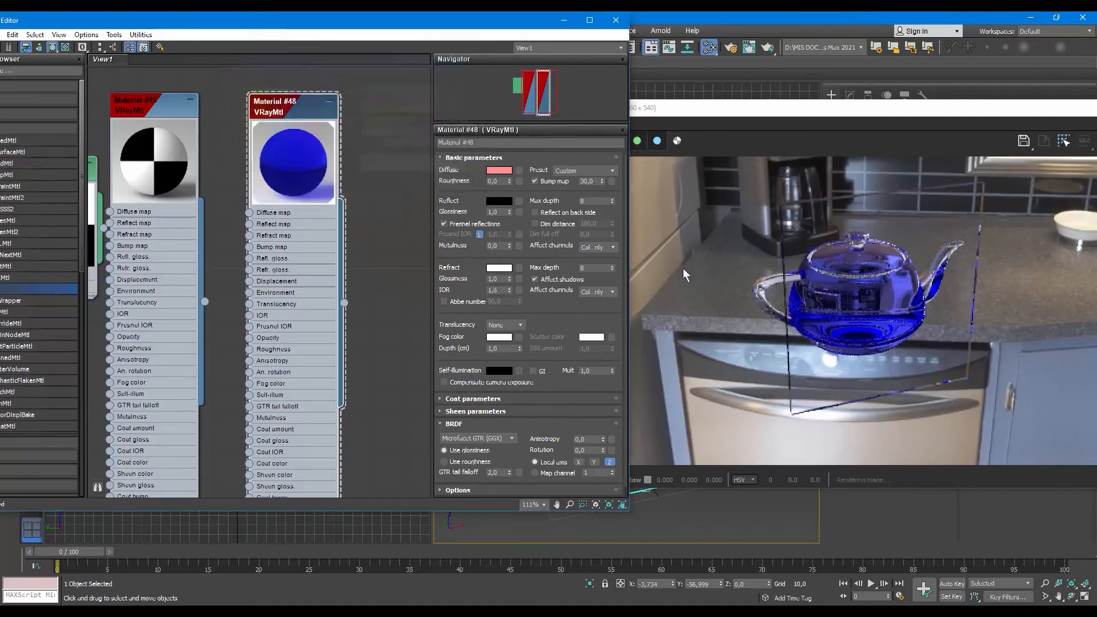
pyautogui.click(848, 273)
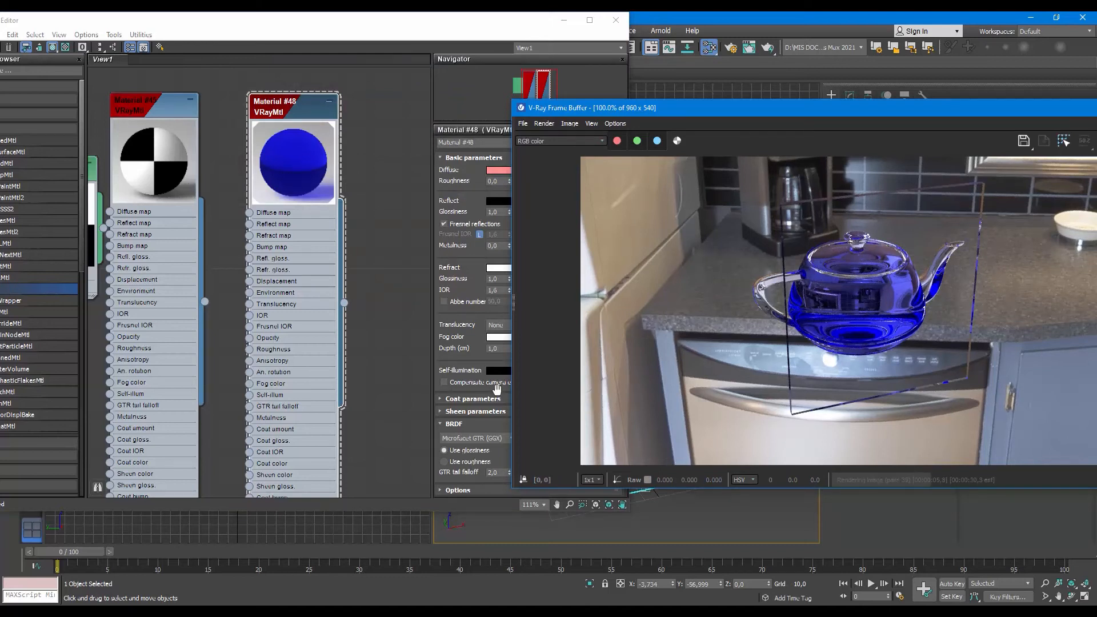
# Step: Set the refractive material's diffuse colour to green with hue 73, saturation 252 and value 187
pyautogui.click(498, 170)
pyautogui.moveTo(243, 95); pyautogui.dragTo(325, 87)
pyautogui.moveTo(278, 115)
pyautogui.mouseDown()
pyautogui.moveTo(251, 123)
pyautogui.moveTo(272, 123)
pyautogui.moveTo(259, 111)
pyautogui.mouseUp()
pyautogui.click(420, 187)
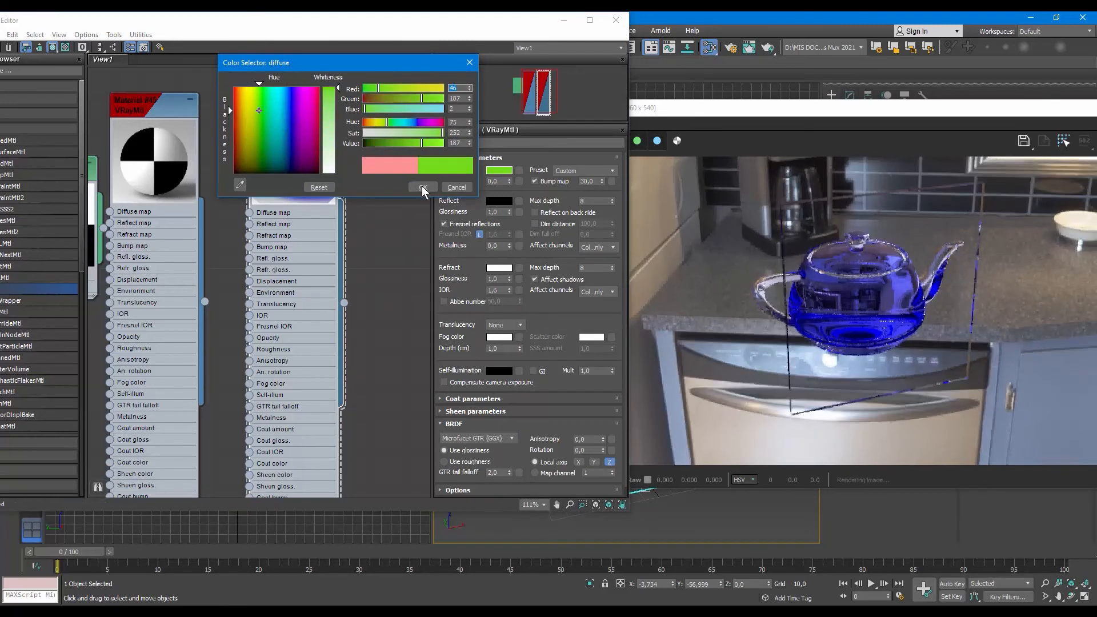
# Step: Set the refractive material's reflection colour to pure white, RGB 255, 255, 255, and inspect the render
pyautogui.click(499, 201)
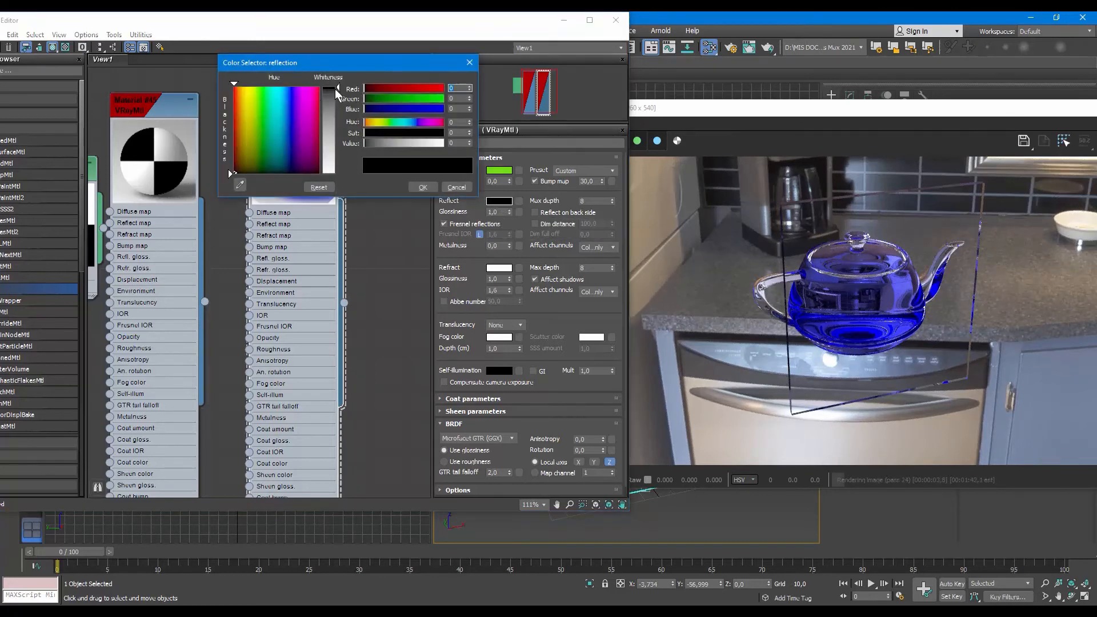
pyautogui.moveTo(335, 88); pyautogui.dragTo(337, 173)
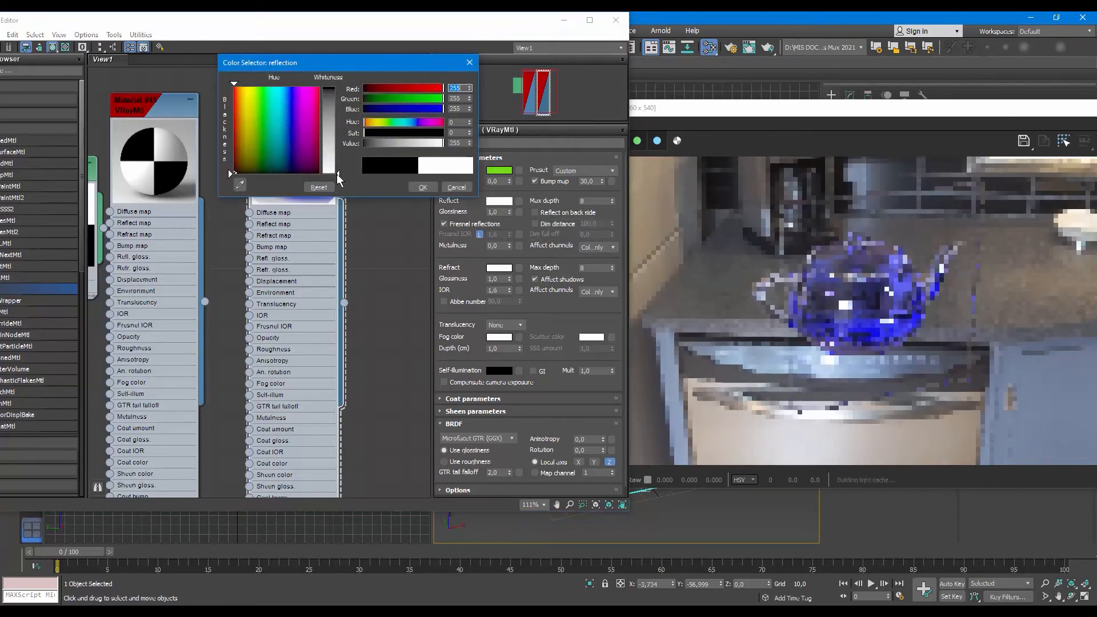
pyautogui.click(422, 186)
pyautogui.scroll(1, 872, 307)
pyautogui.scroll(-1, 872, 307)
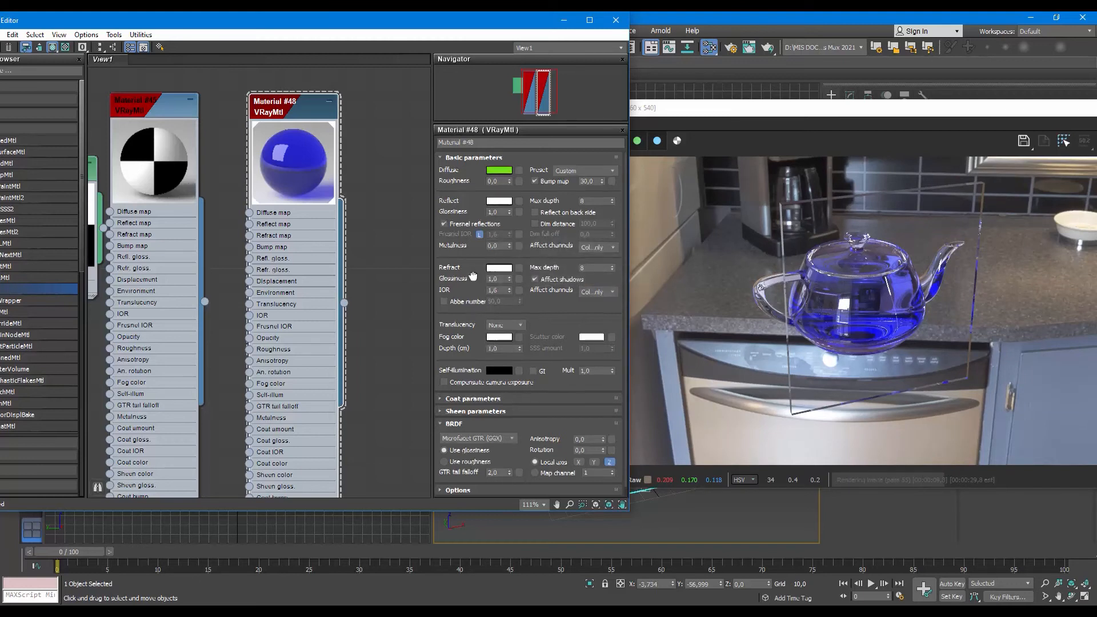
# Step: Change the refractive material's diffuse colour to light purple, with green 128 and blue 226, and view the render
pyautogui.moveTo(473, 274); pyautogui.dragTo(475, 247)
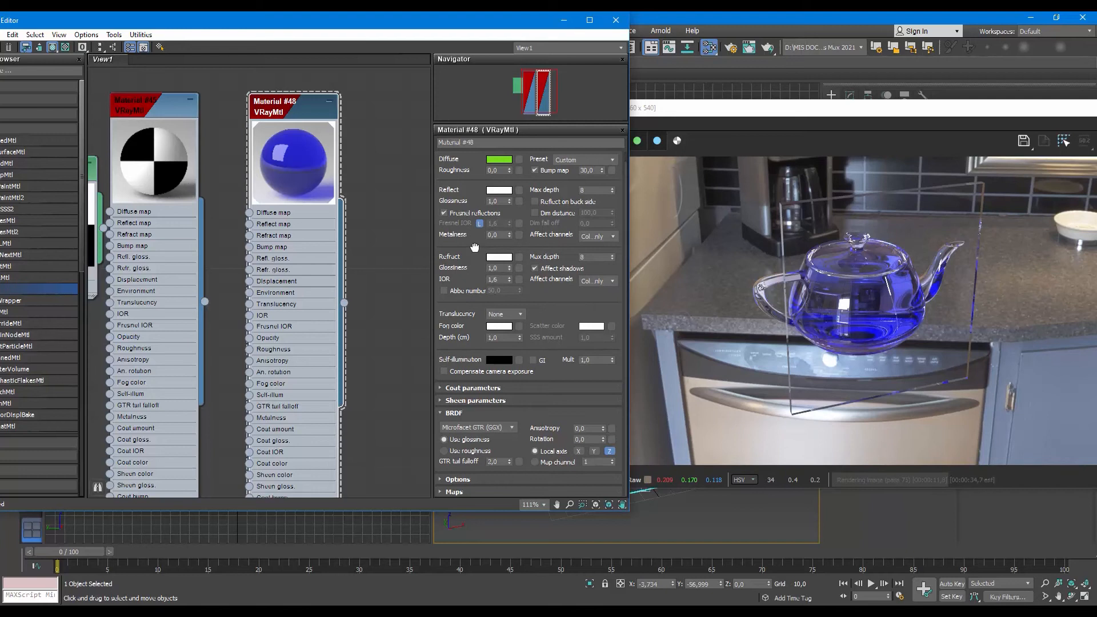
pyautogui.click(500, 161)
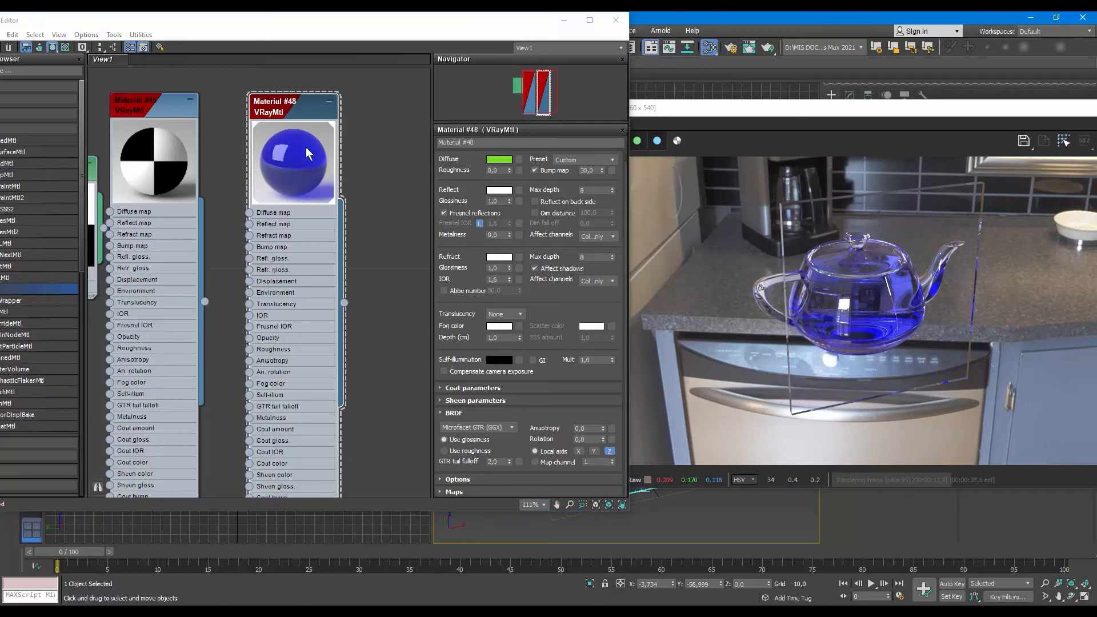
pyautogui.moveTo(272, 105)
pyautogui.mouseDown()
pyautogui.moveTo(314, 98)
pyautogui.moveTo(257, 113)
pyautogui.moveTo(282, 97)
pyautogui.mouseUp()
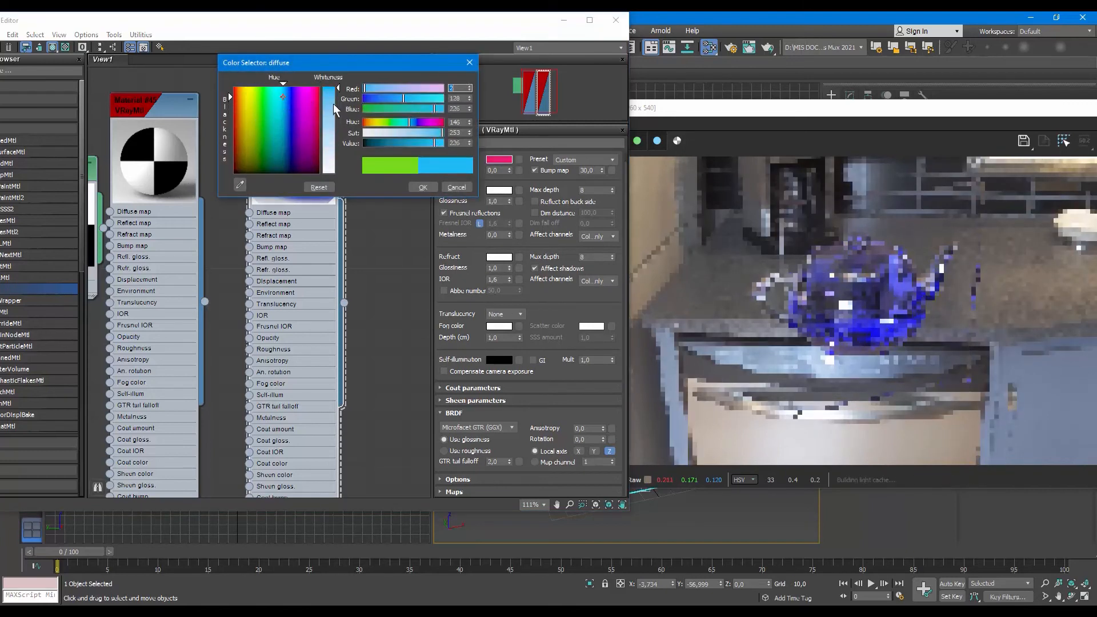
pyautogui.moveTo(406, 88); pyautogui.dragTo(419, 88)
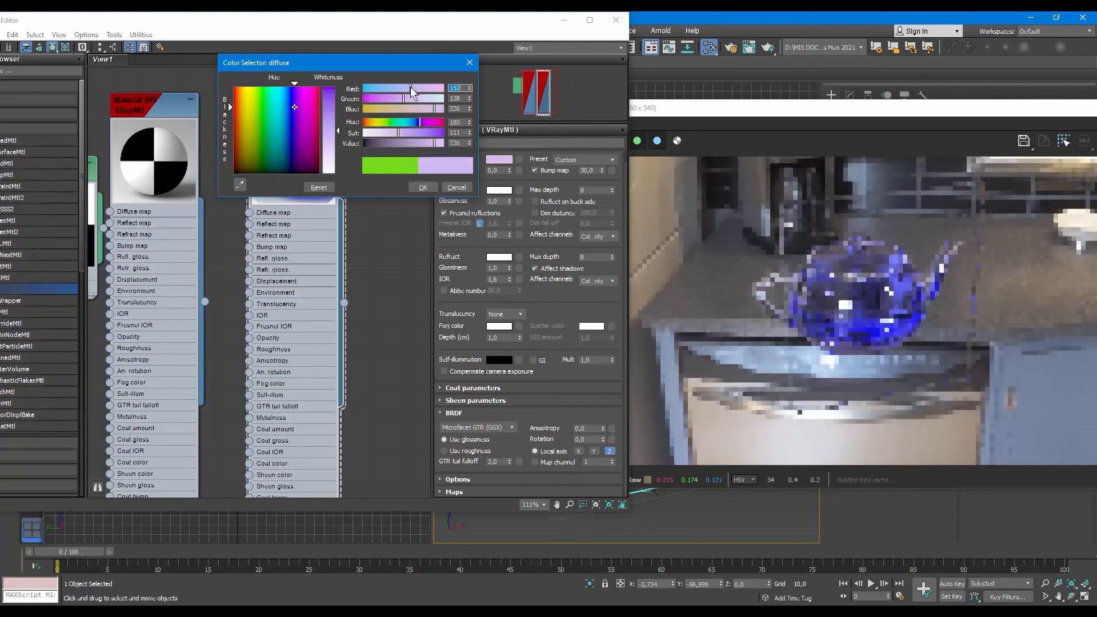
pyautogui.click(410, 189)
pyautogui.moveTo(464, 178)
pyautogui.mouseDown()
pyautogui.moveTo(463, 213)
pyautogui.moveTo(470, 174)
pyautogui.mouseUp()
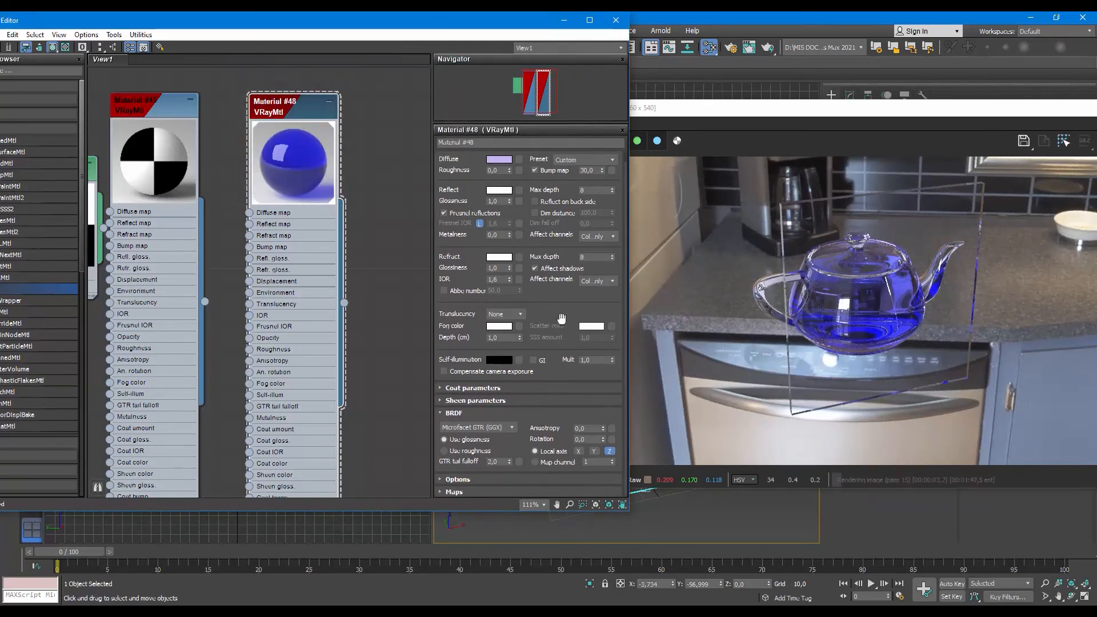
# Step: Review the refractive material's fog and coat parameters, and collapse its BRDF section
pyautogui.moveTo(492, 330)
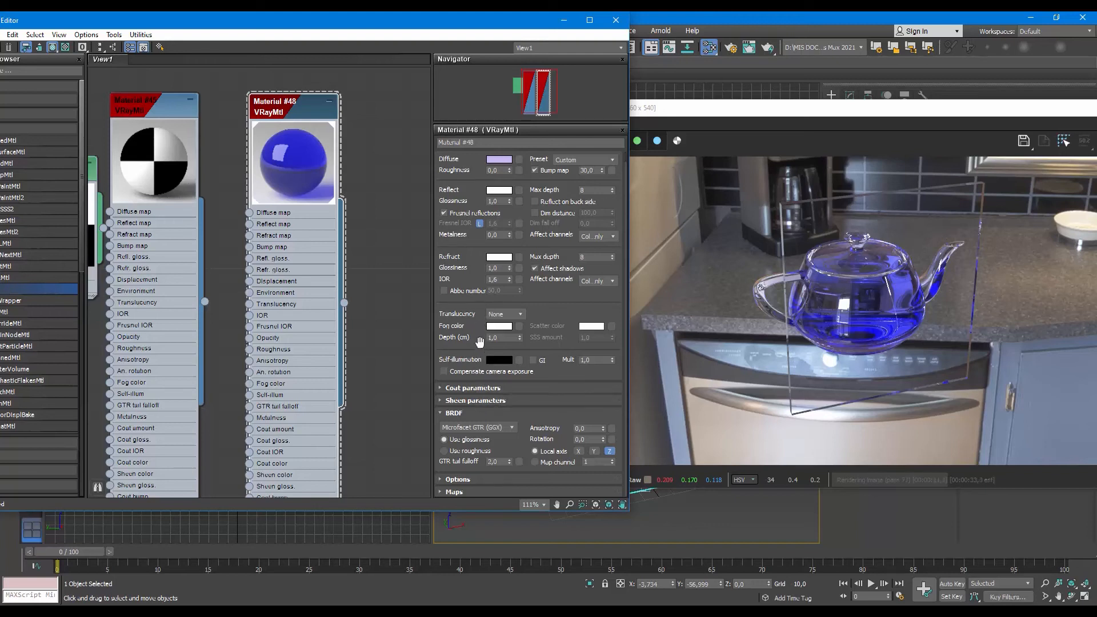
pyautogui.click(474, 389)
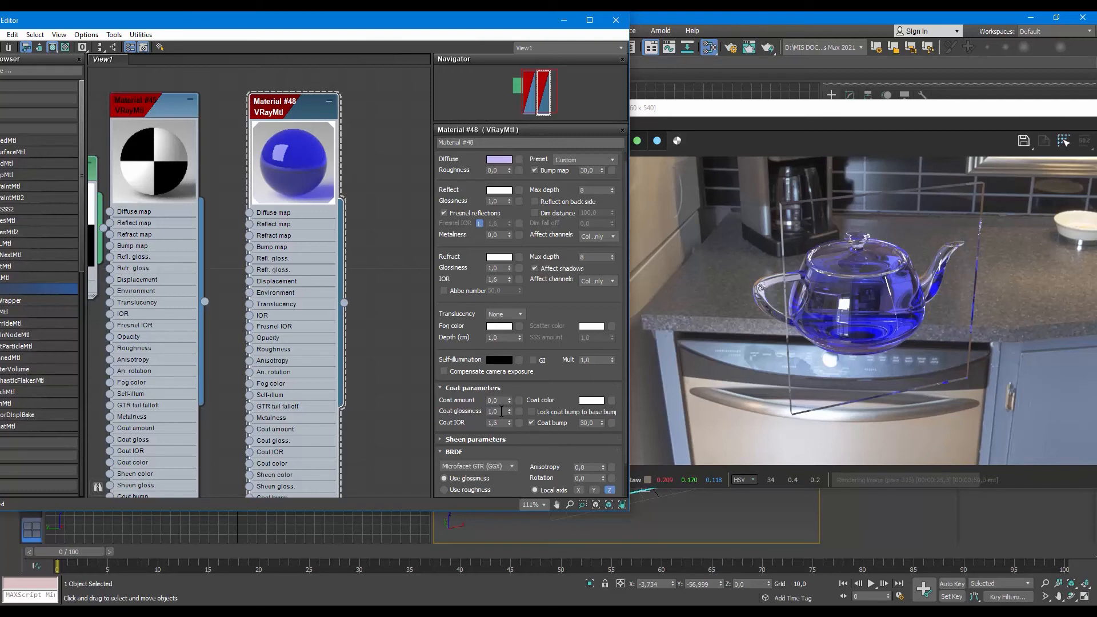
pyautogui.click(474, 388)
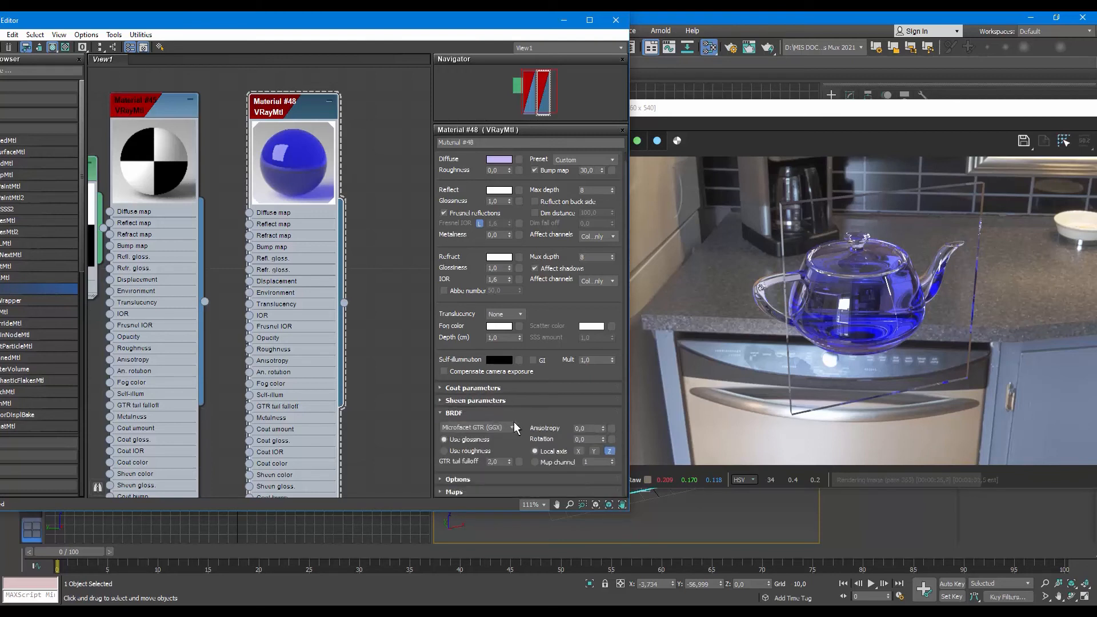
pyautogui.click(472, 416)
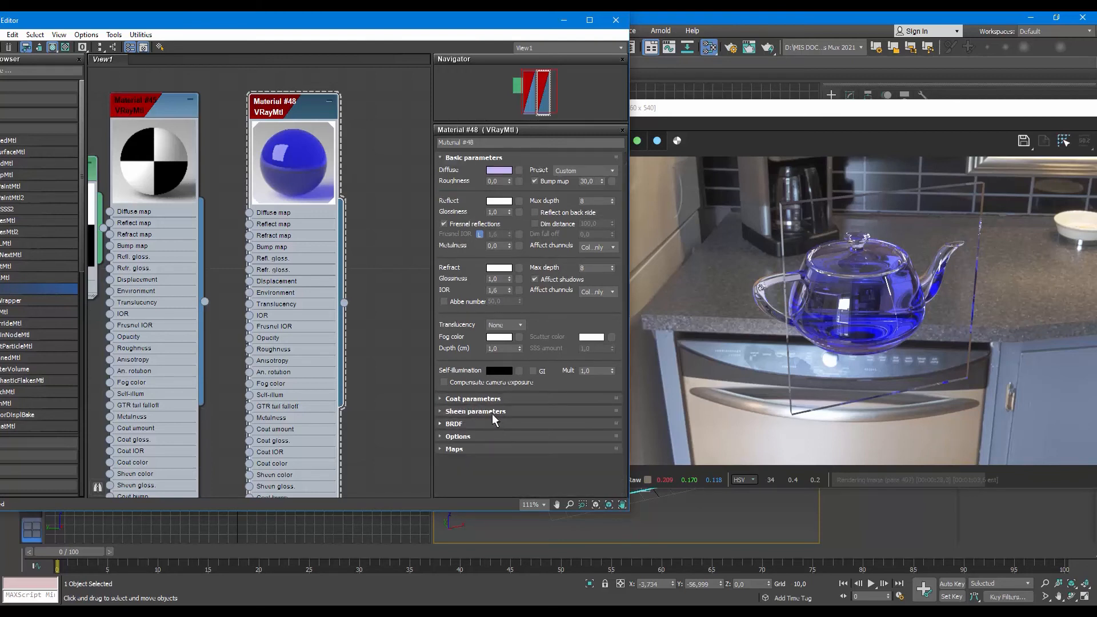
pyautogui.click(478, 158)
pyautogui.click(478, 158)
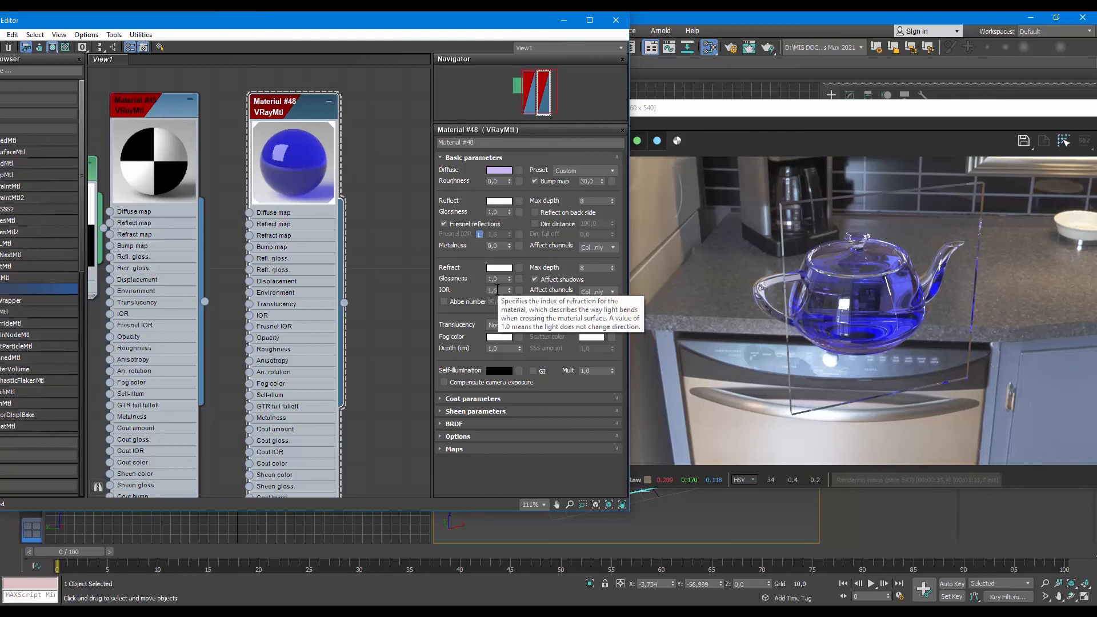
# Step: Compare refraction IOR values of 1.3, 2 and 1.1 on the teapot, and set the IOR to 1.5
pyautogui.click(497, 289)
pyautogui.write('1,3')
pyautogui.press('Return')
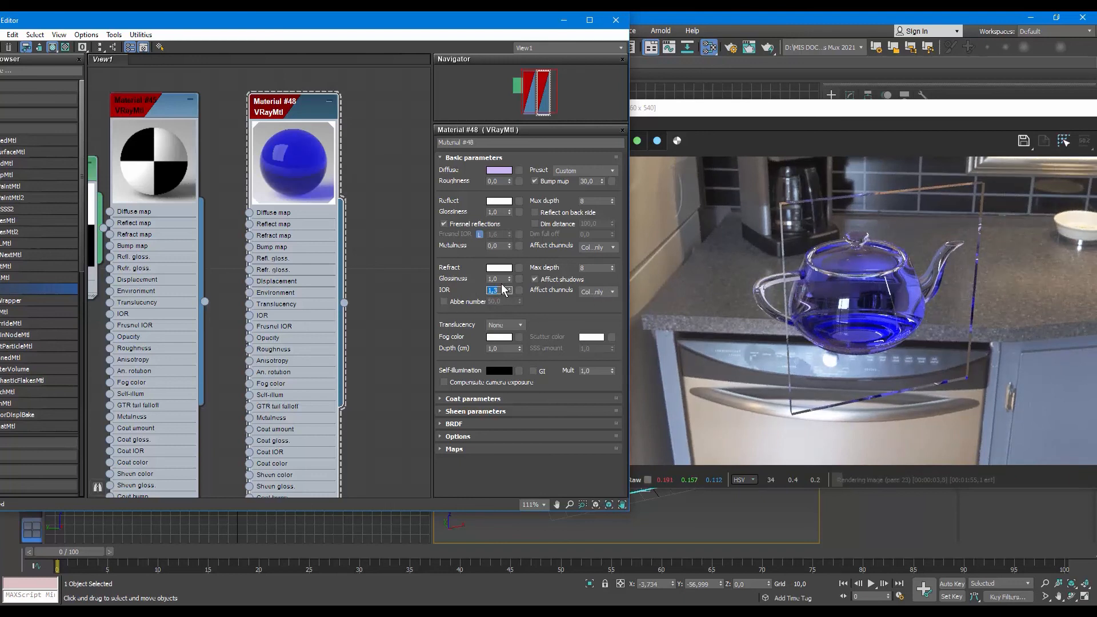
pyautogui.write('2')
pyautogui.press('Return')
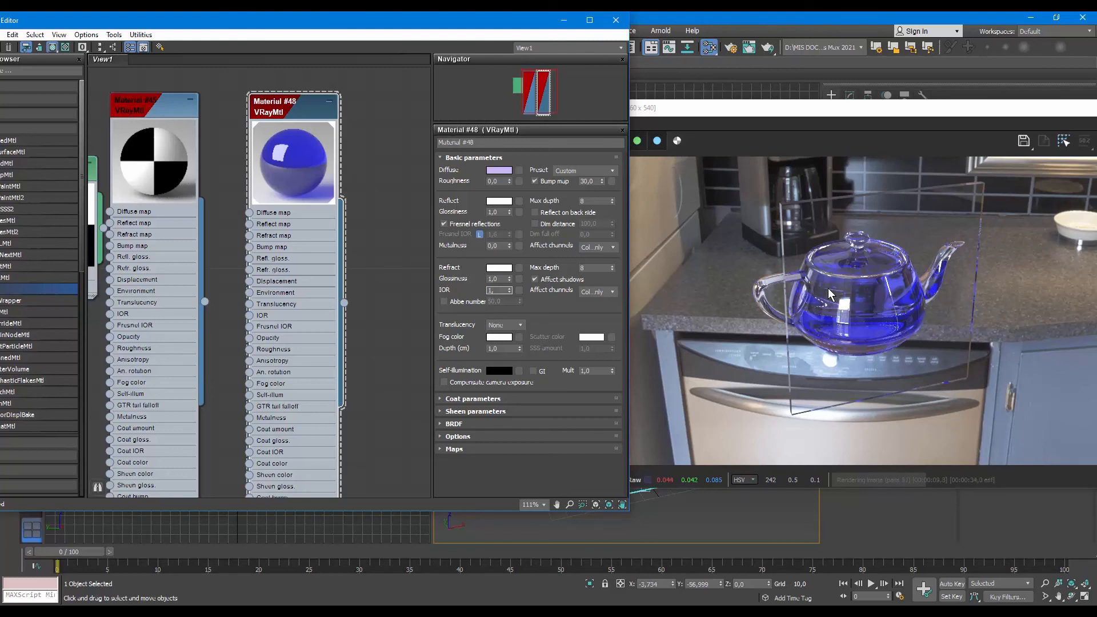
pyautogui.press('BackSpace')
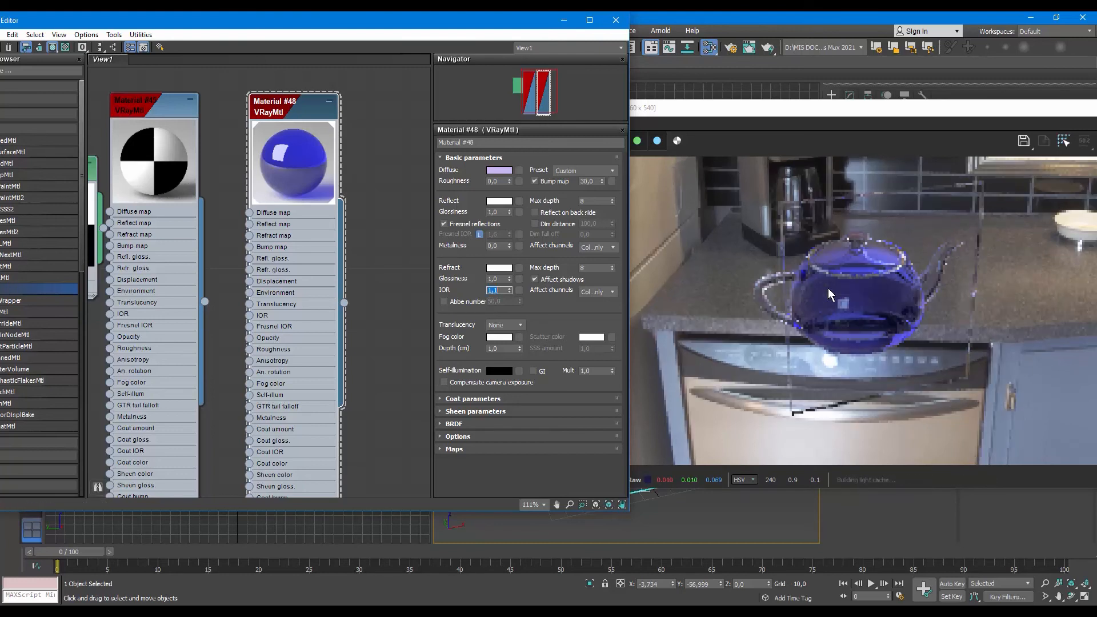
pyautogui.write('5')
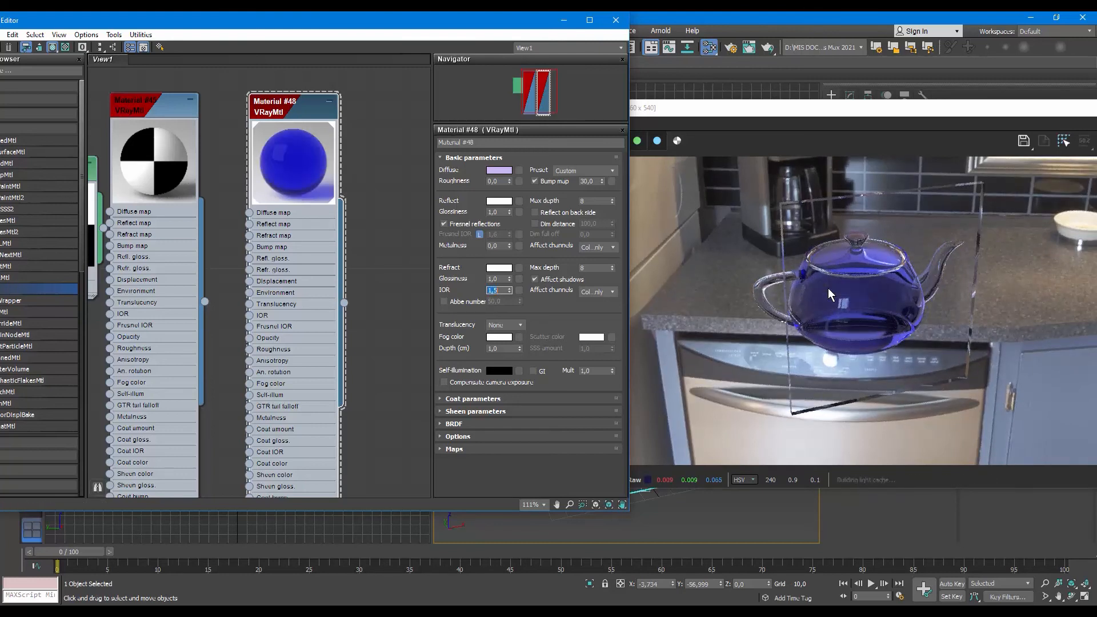
pyautogui.press('Return')
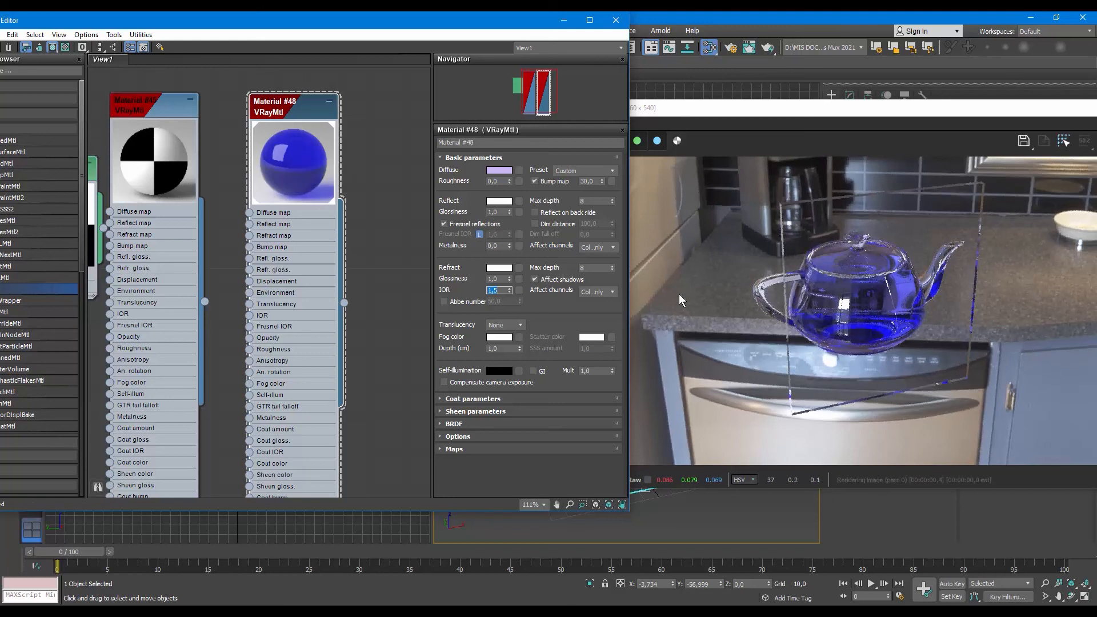
# Step: Examine the refractive material's sheen parameters, BRDF types and map slots, keeping Microfacet GTR (GGX) as the BRDF type
pyautogui.click(491, 410)
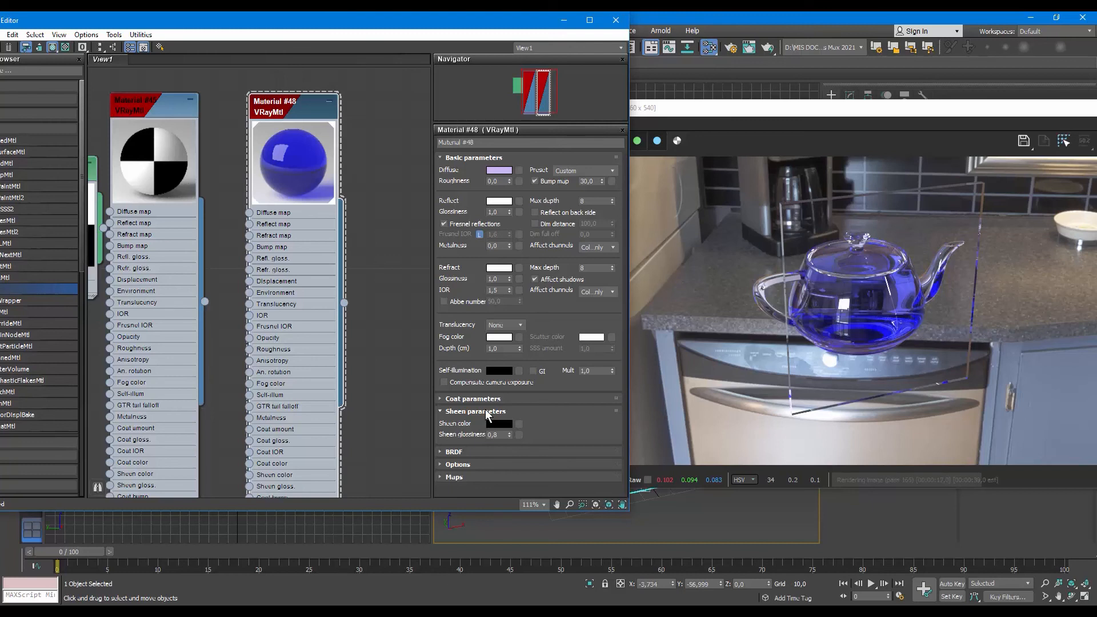
pyautogui.click(473, 411)
pyautogui.click(475, 423)
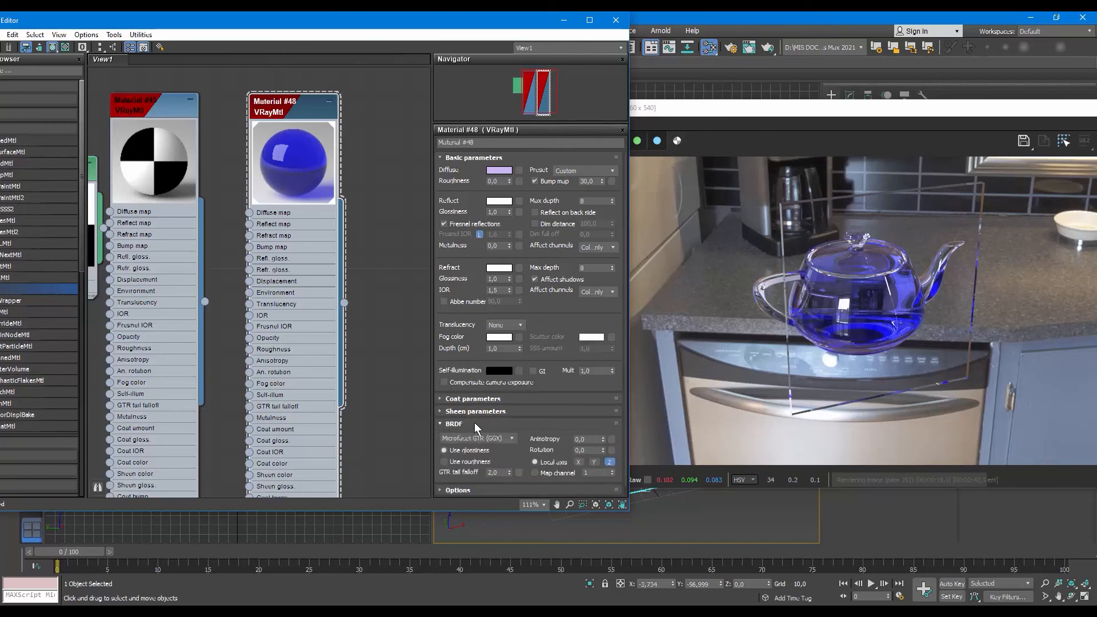
pyautogui.click(481, 440)
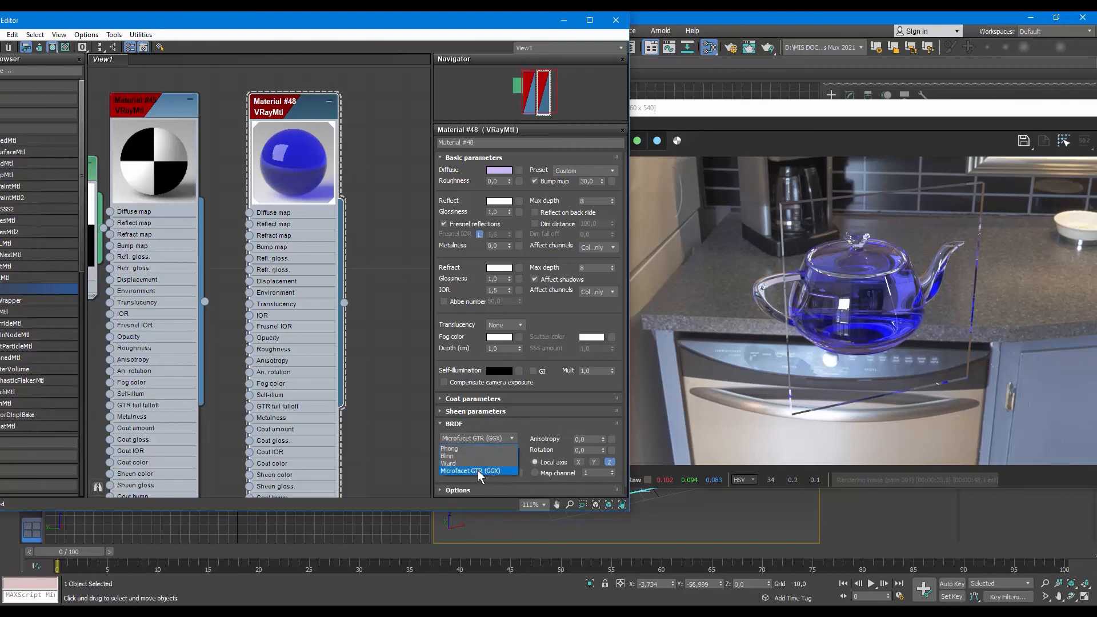
pyautogui.click(480, 470)
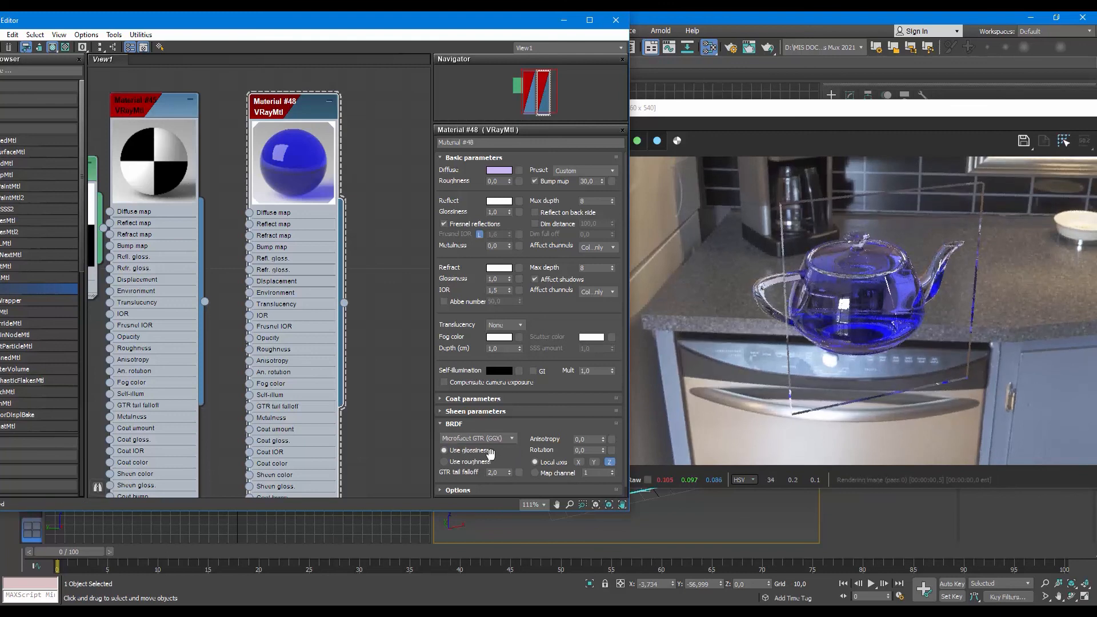
pyautogui.click(499, 438)
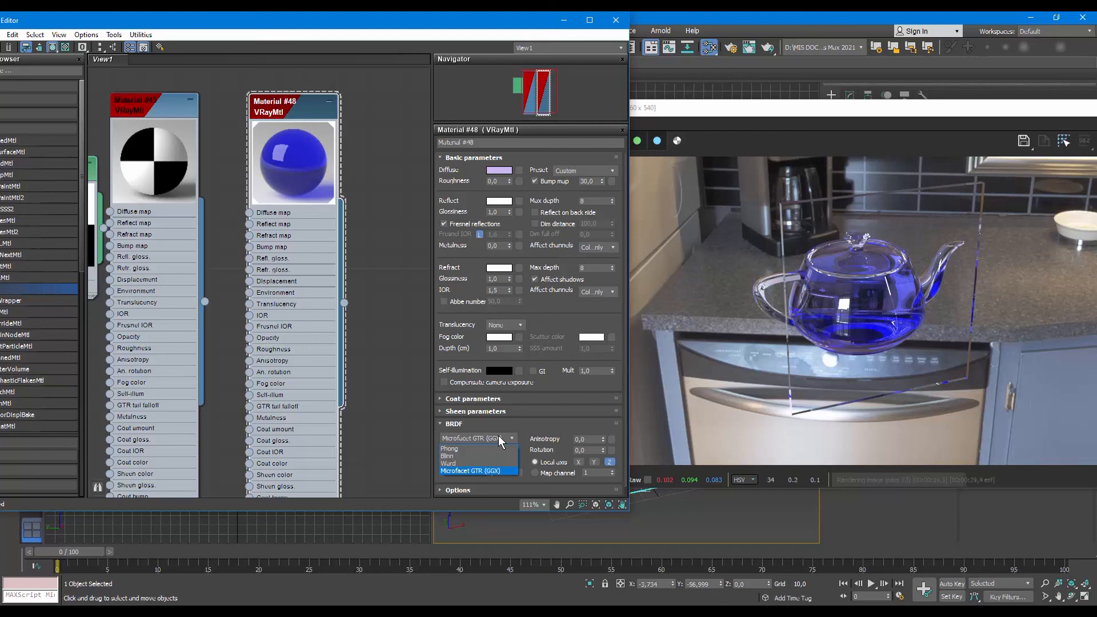
pyautogui.click(460, 472)
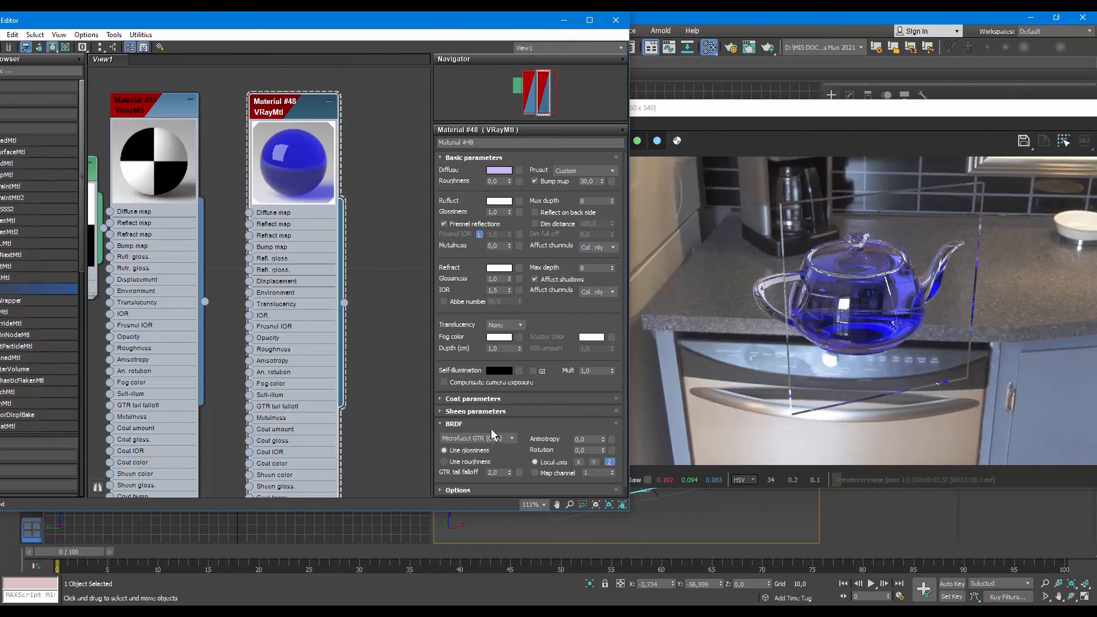
pyautogui.click(488, 425)
pyautogui.click(489, 451)
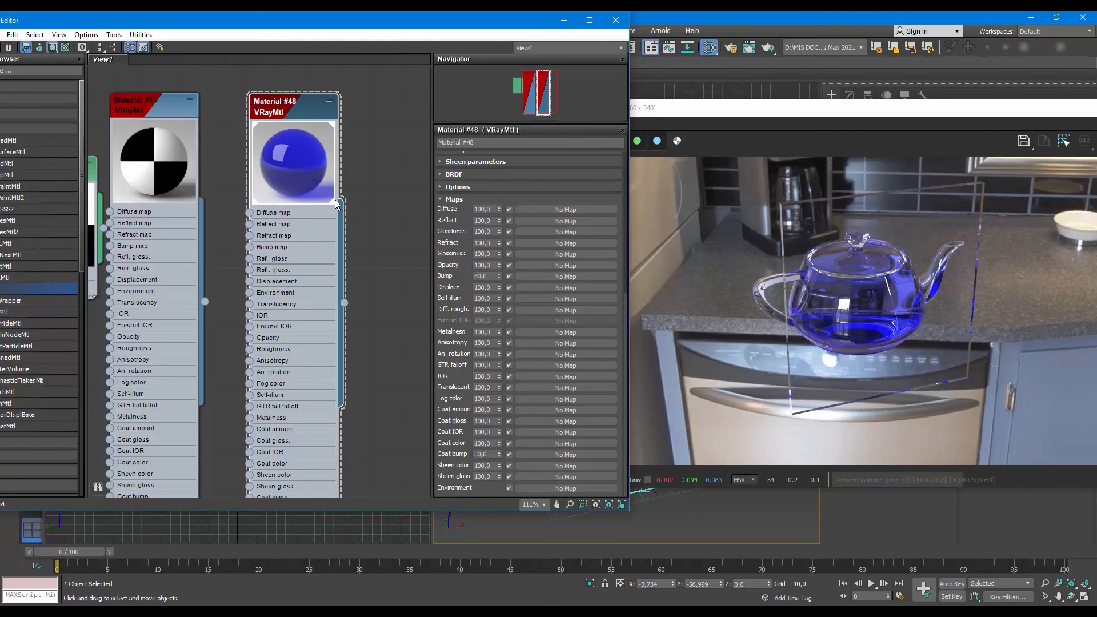
# Step: Space the two VRayMtl nodes apart with Material #45 lower in the view, and collapse the browser's V-Ray materials category
pyautogui.moveTo(277, 122); pyautogui.dragTo(290, 122)
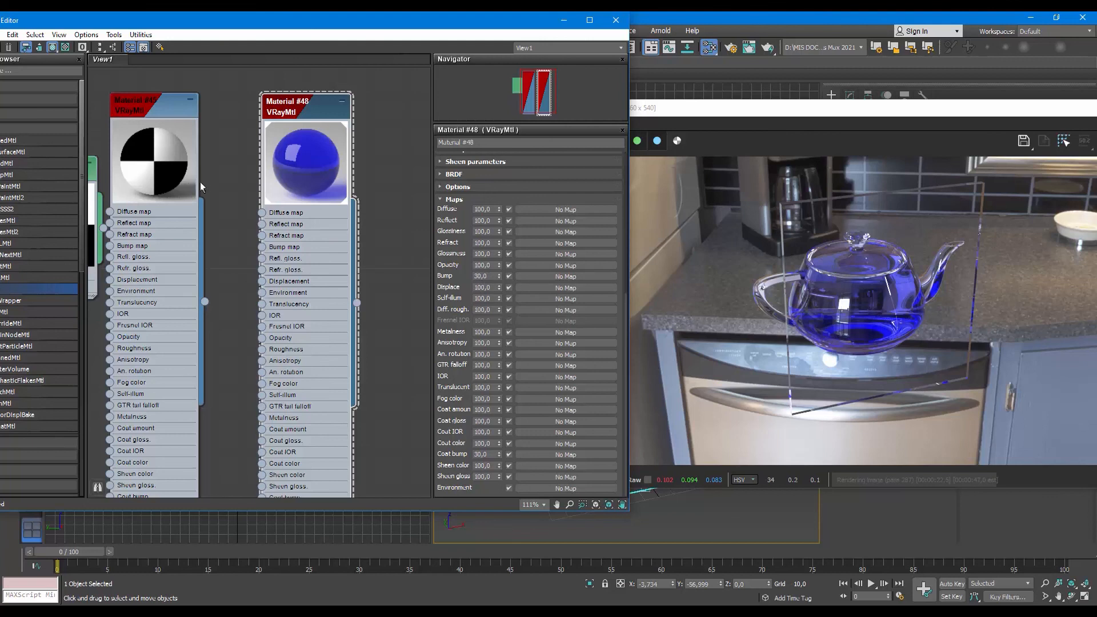
pyautogui.moveTo(138, 105); pyautogui.dragTo(113, 370)
pyautogui.moveTo(196, 261); pyautogui.dragTo(249, 262, button='middle')
pyautogui.moveTo(151, 25); pyautogui.dragTo(248, 36)
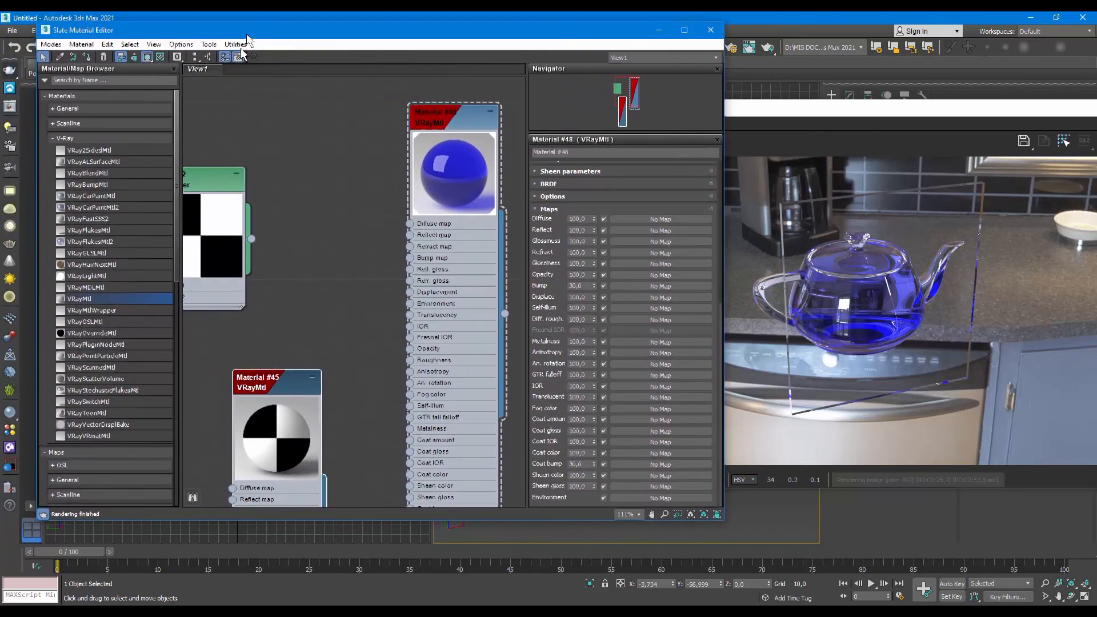
pyautogui.click(61, 139)
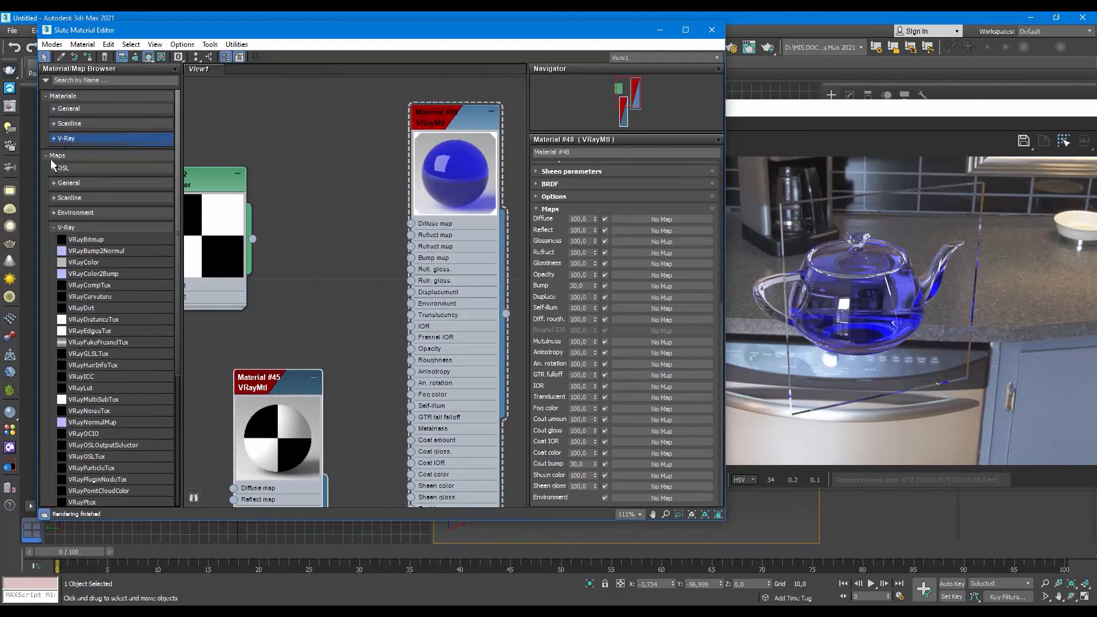